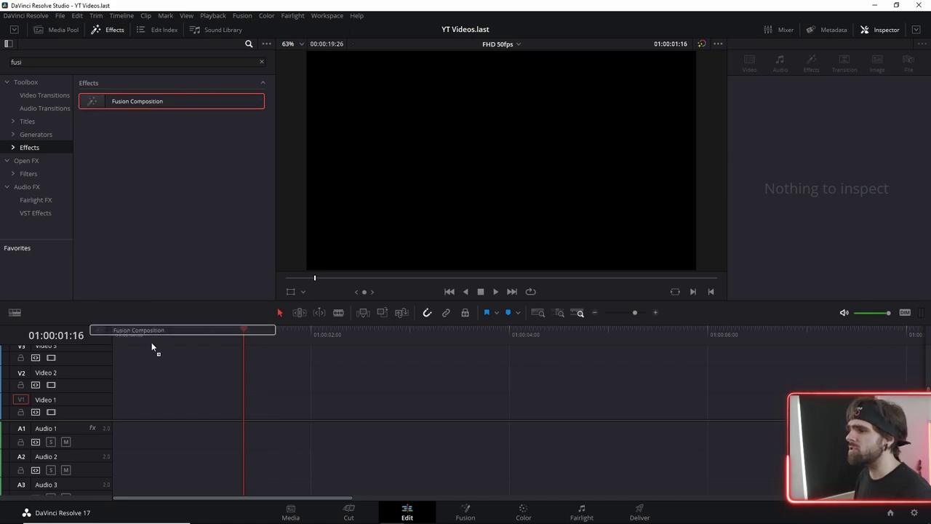
Place a Fusion Composition clip on Video 1 and open it on the Fusion page
{"action": "left_click_drag", "start_coordinate": [144, 107], "coordinate": [152, 415]}
{"action": "left_click", "coordinate": [325, 397]}
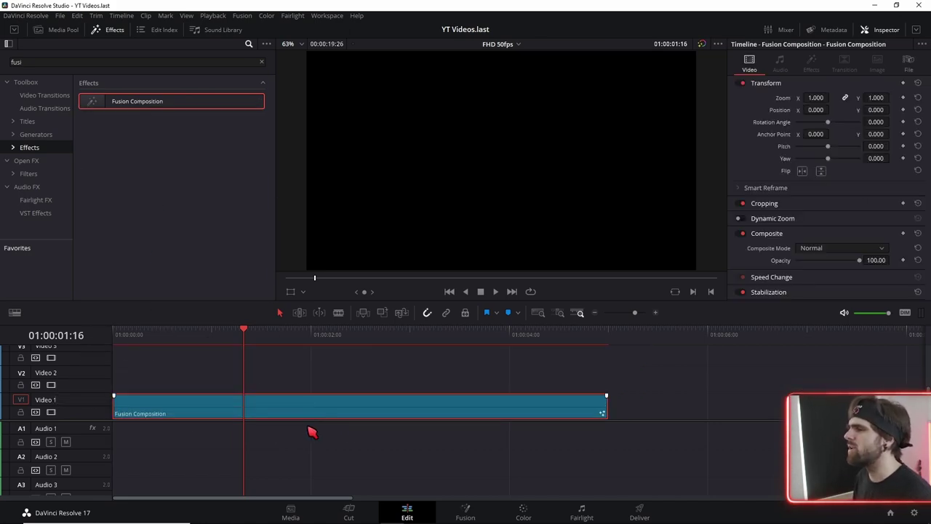
{"action": "left_click", "coordinate": [469, 517]}
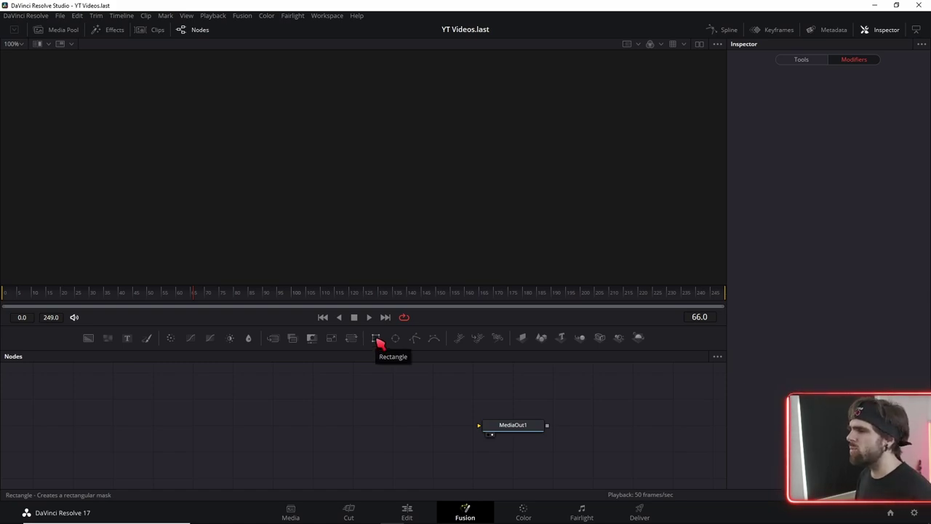
Add a Rectangle1 node to the node graph, undoing a trial Angle change back to 0
{"action": "left_click_drag", "start_coordinate": [376, 339], "coordinate": [352, 366]}
{"action": "left_click_drag", "start_coordinate": [281, 427], "coordinate": [338, 235]}
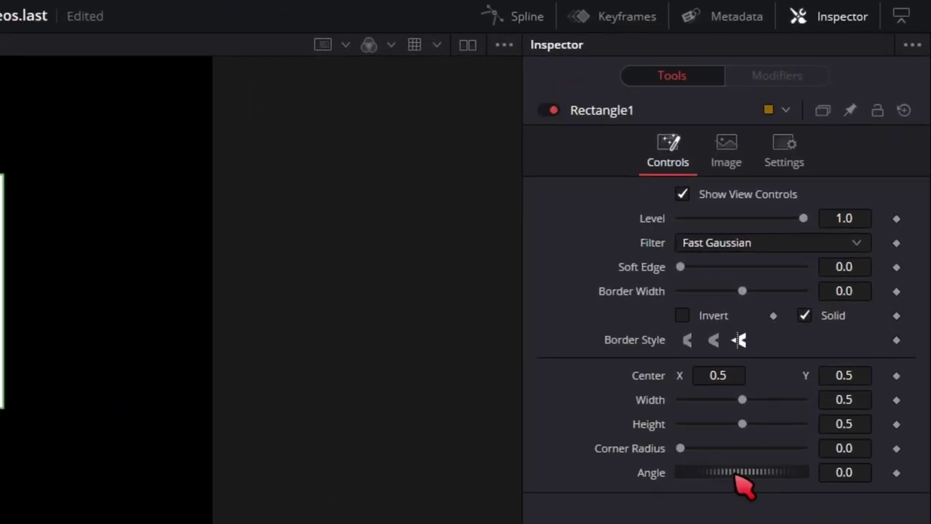
{"action": "left_click_drag", "start_coordinate": [736, 476], "coordinate": [746, 489]}
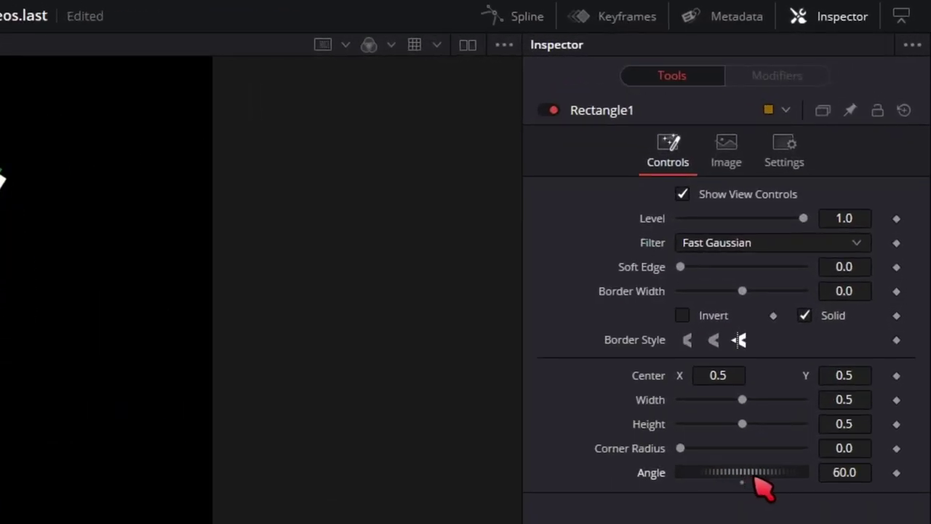
{"action": "key", "text": "ctrl+z"}
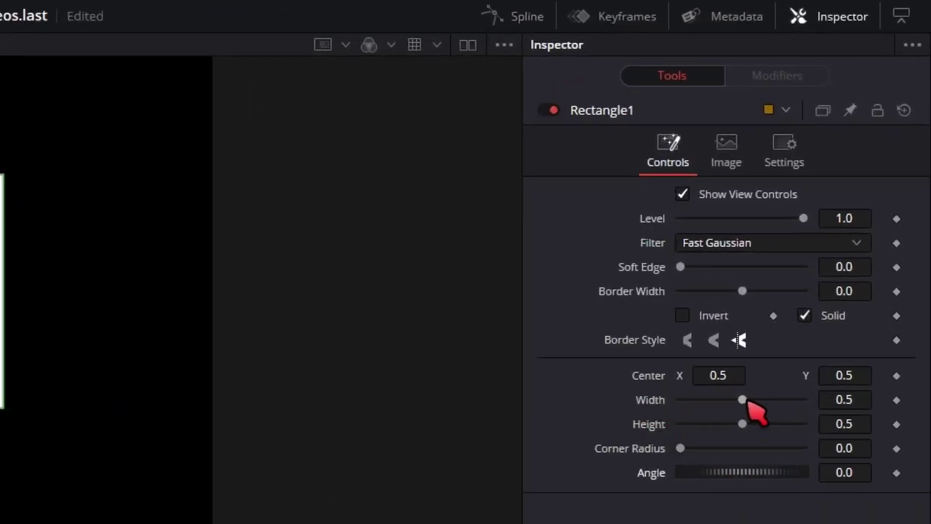
{"action": "mouse_move", "coordinate": [743, 405]}
{"action": "left_mouse_down"}
{"action": "mouse_move", "coordinate": [749, 418]}
{"action": "mouse_move", "coordinate": [738, 407]}
{"action": "left_mouse_up"}
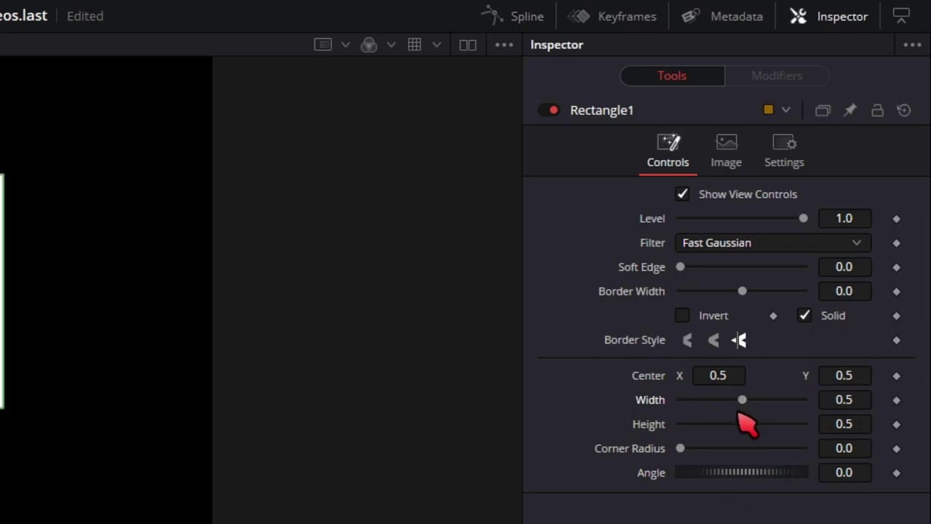
{"action": "right_click", "coordinate": [661, 413]}
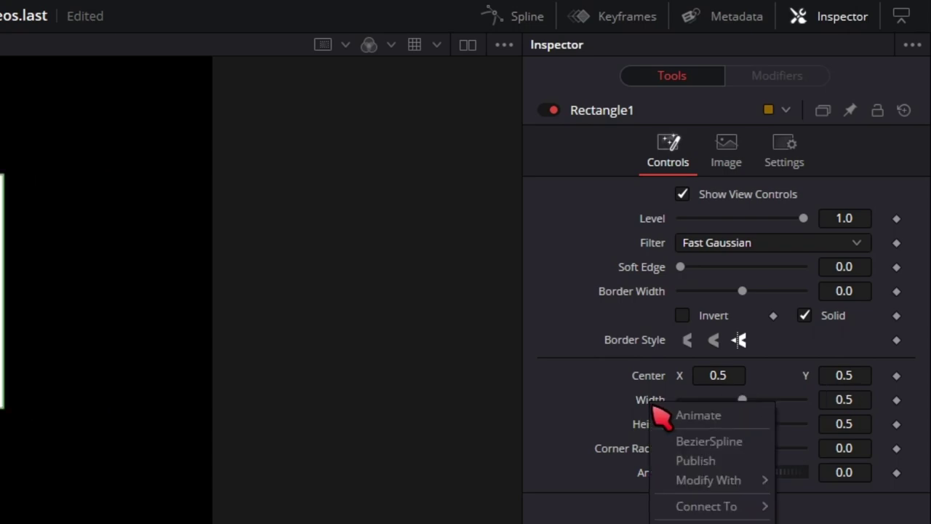
{"action": "mouse_move", "coordinate": [704, 481]}
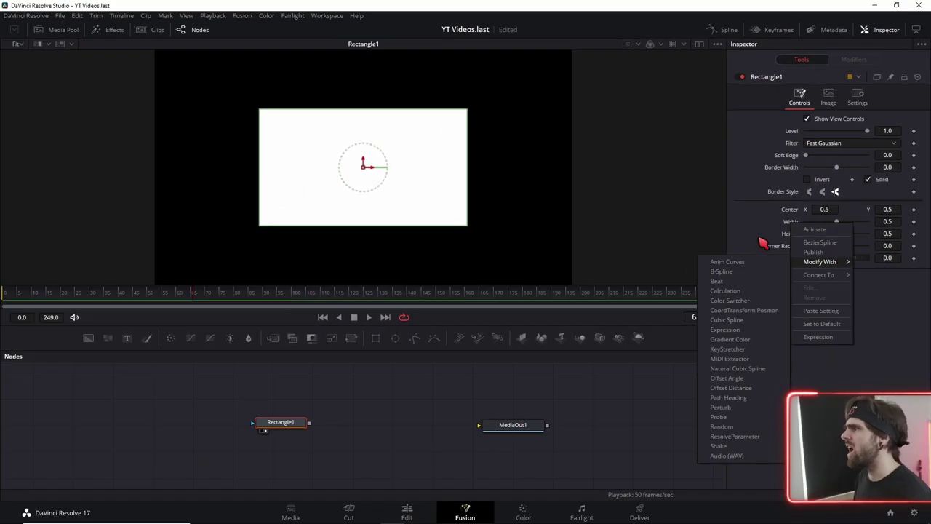
{"action": "left_click", "coordinate": [794, 215]}
{"action": "right_click", "coordinate": [793, 215]}
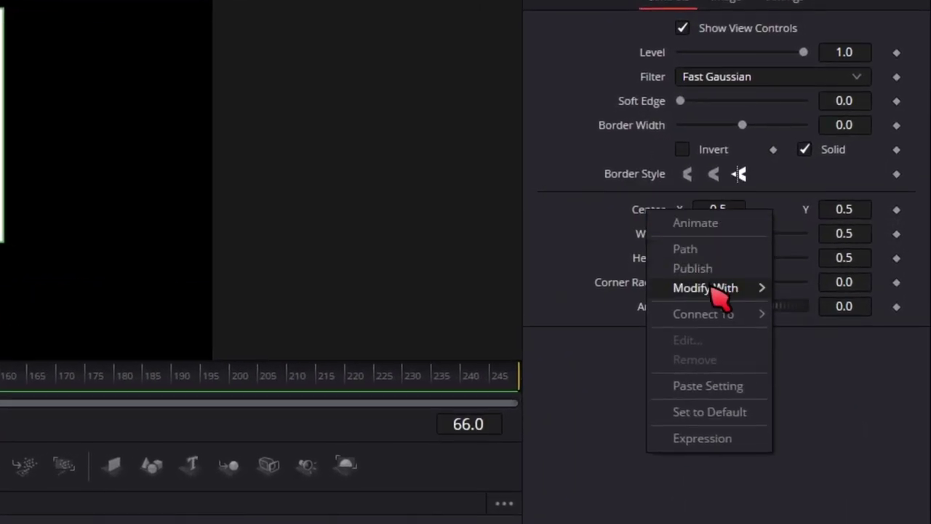
{"action": "mouse_move", "coordinate": [712, 290]}
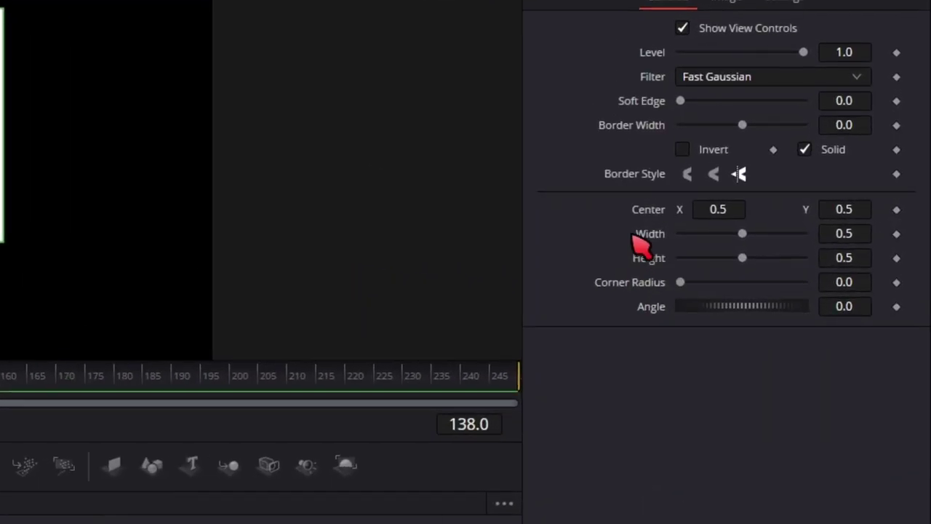
Attach an Anim Curves modifier to Rectangle1's Width and scrub from frame 0 to preview it
{"action": "right_click", "coordinate": [651, 240]}
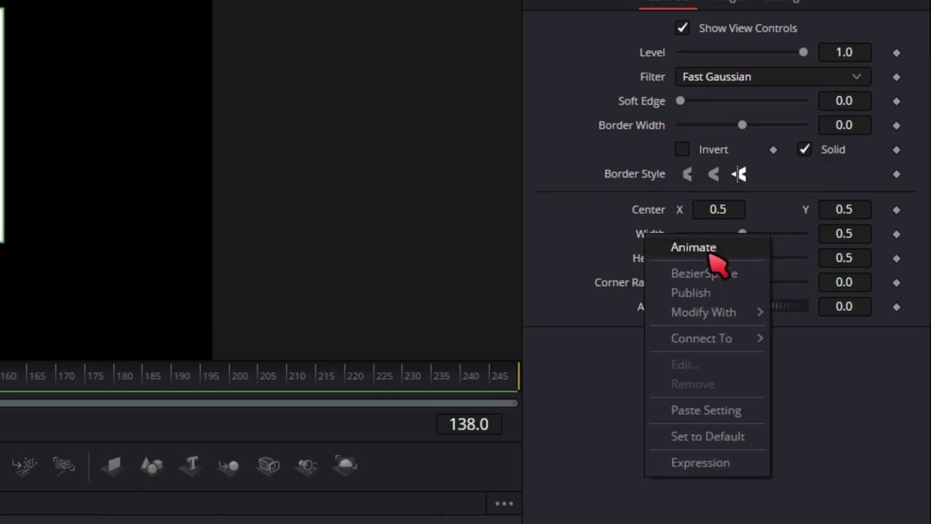
{"action": "mouse_move", "coordinate": [702, 318]}
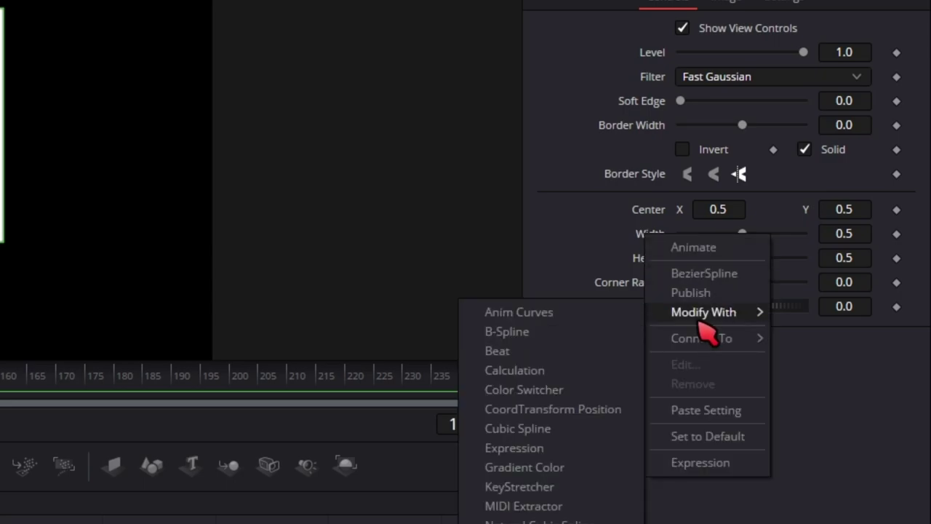
{"action": "left_click", "coordinate": [488, 319]}
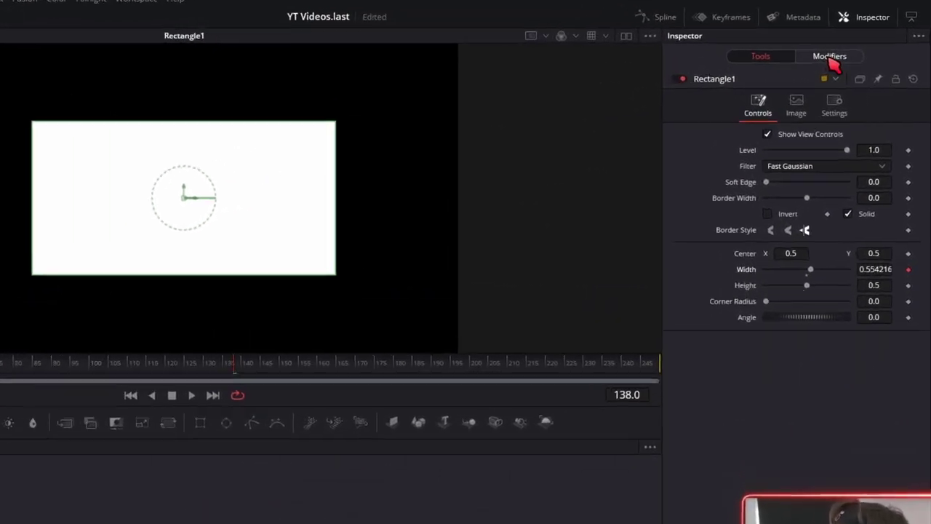
{"action": "left_click", "coordinate": [829, 58]}
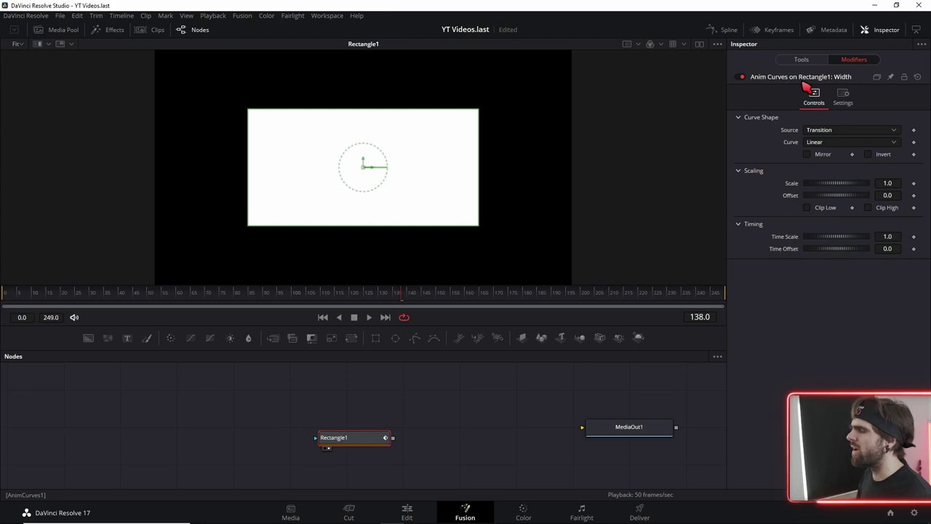
{"action": "left_click", "coordinate": [801, 59]}
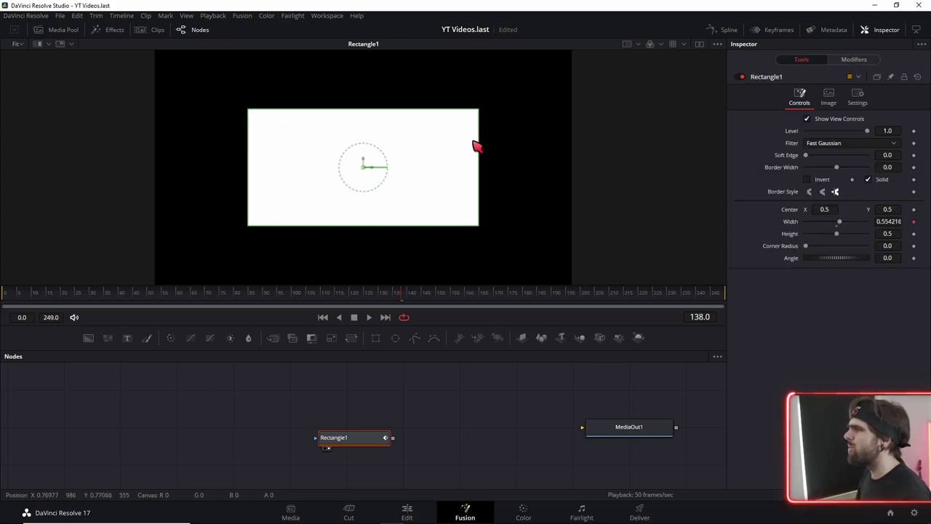
{"action": "left_click_drag", "start_coordinate": [380, 294], "coordinate": [5, 309]}
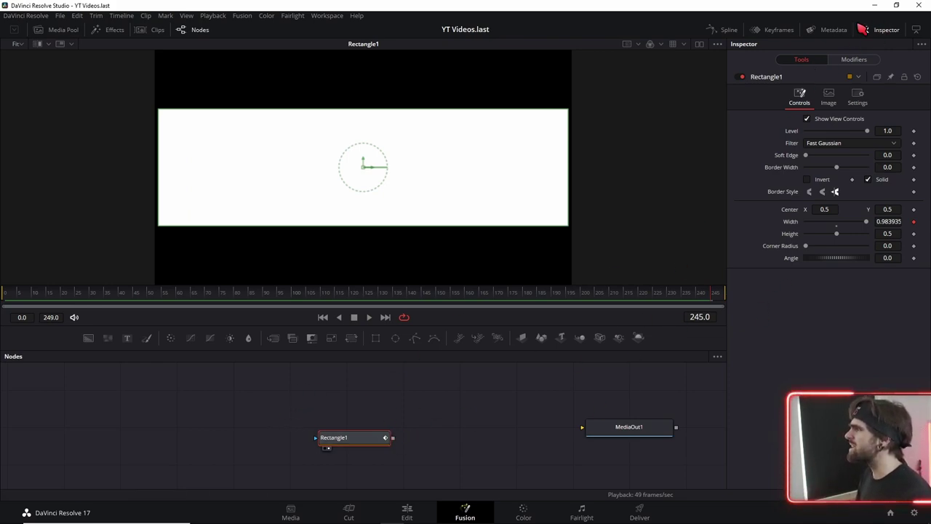
{"action": "left_click", "coordinate": [862, 61]}
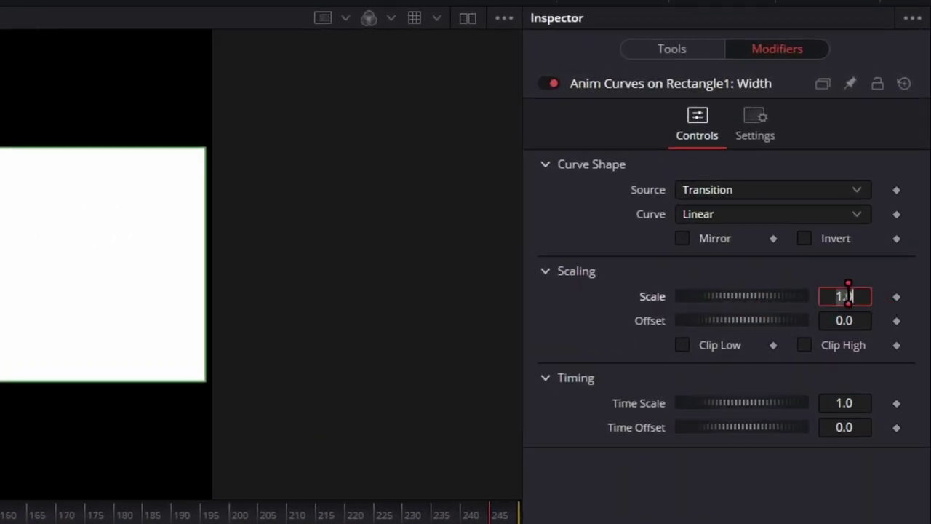
Set the Anim Curves Scale to 0.5 and scrub from frame 0 to the end to preview
{"action": "type", "text": "0.5"}
{"action": "key", "text": "Tab"}
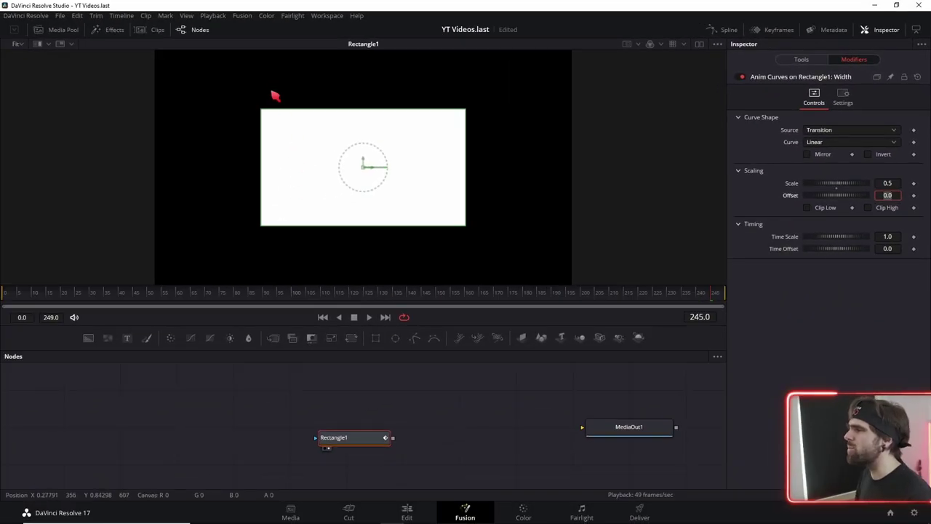
{"action": "left_click", "coordinate": [801, 59]}
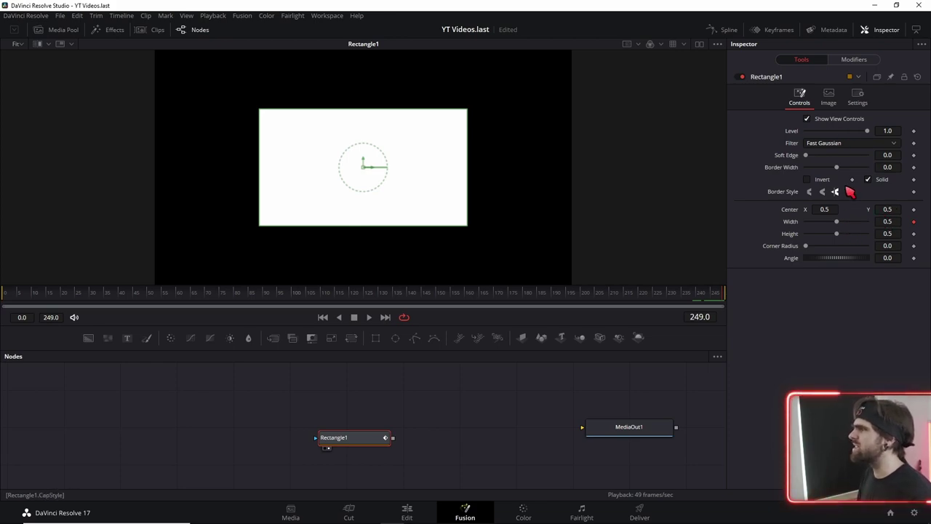
{"action": "left_click_drag", "start_coordinate": [725, 299], "coordinate": [6, 292]}
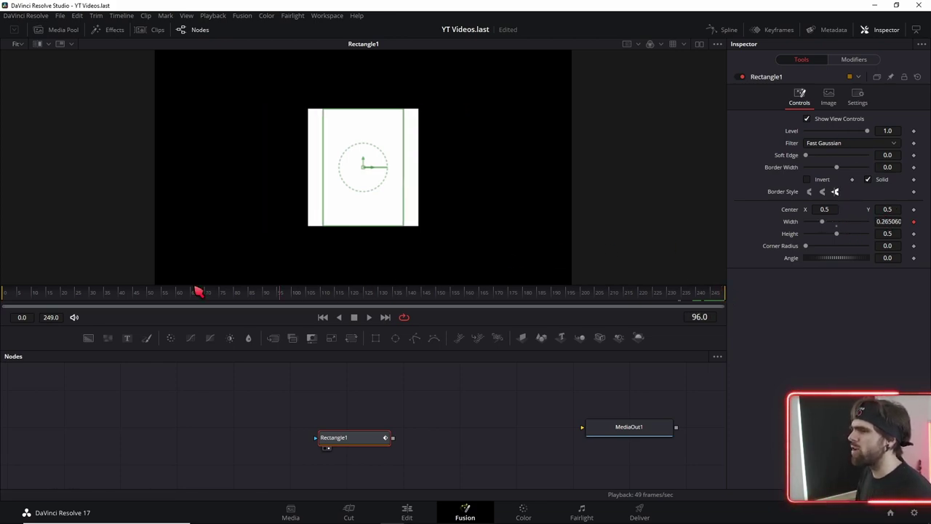
{"action": "left_click_drag", "start_coordinate": [217, 304], "coordinate": [814, 314]}
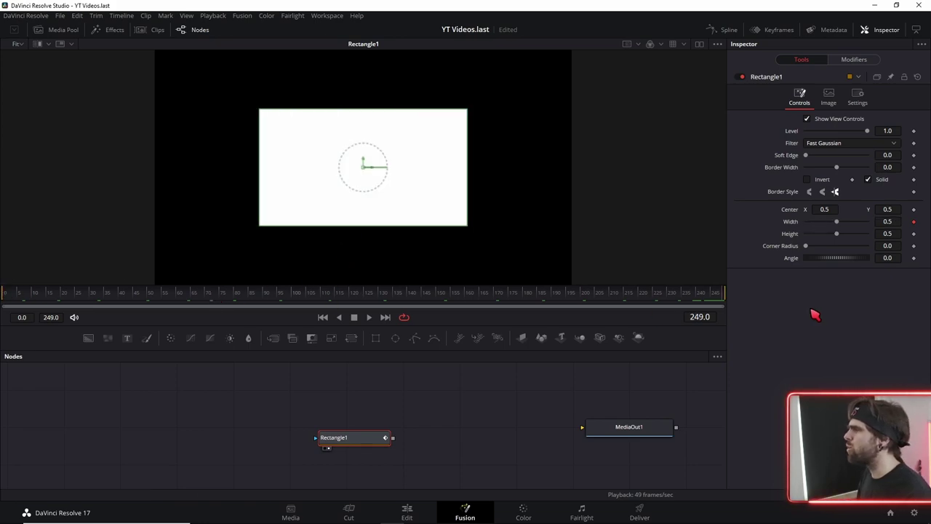
Set the Anim Curves Offset to 0.25 and scrub forward to check the wider start
{"action": "left_click", "coordinate": [847, 61]}
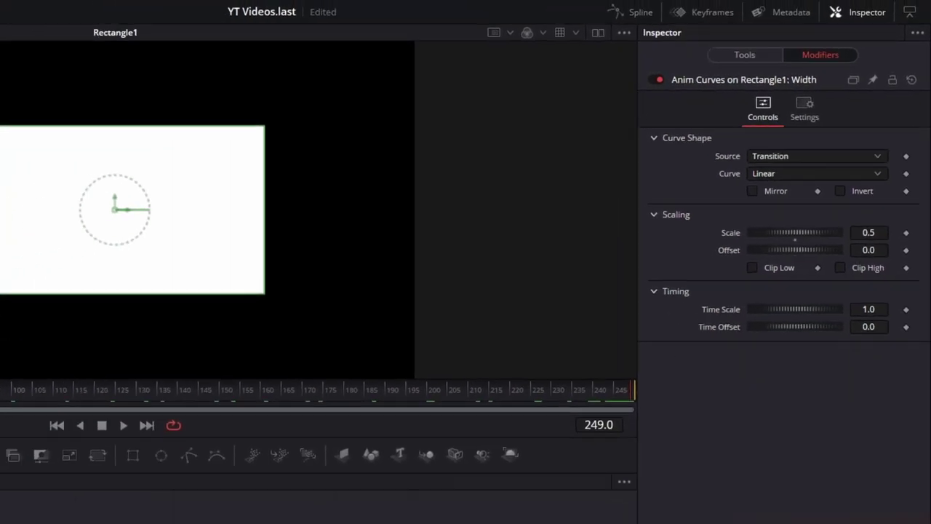
{"action": "left_click_drag", "start_coordinate": [720, 293], "coordinate": [4, 304]}
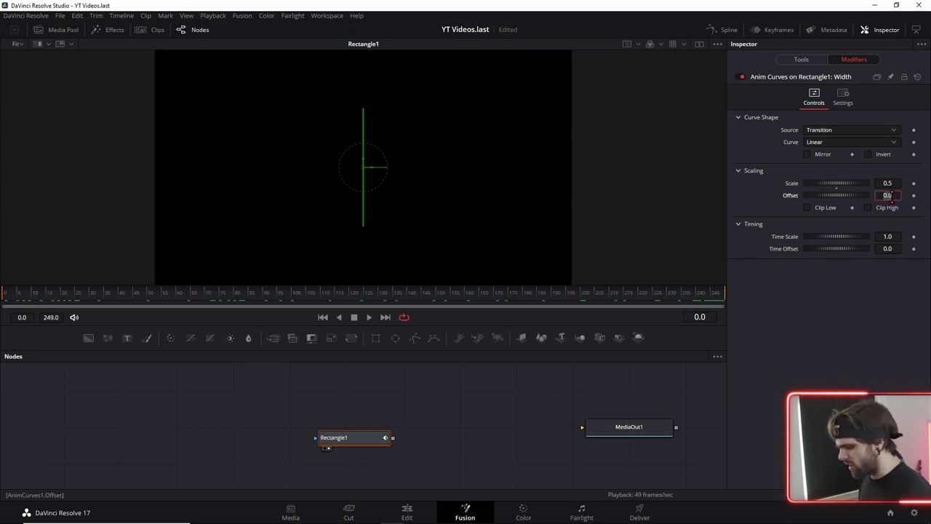
{"action": "type", "text": "0.2"}
{"action": "key", "text": "Tab"}
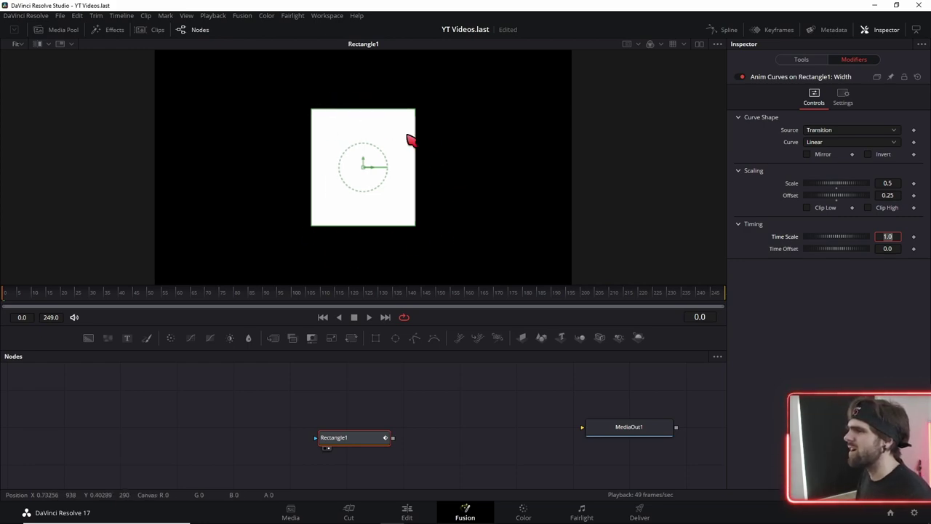
{"action": "left_click_drag", "start_coordinate": [20, 295], "coordinate": [736, 302]}
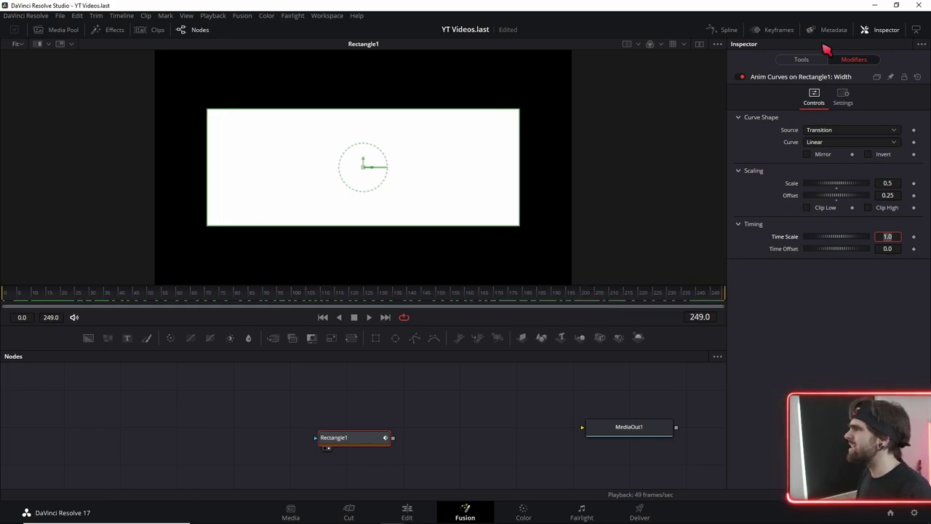
Drag the Width Anim Curves Offset back to 0
{"action": "left_click", "coordinate": [803, 60]}
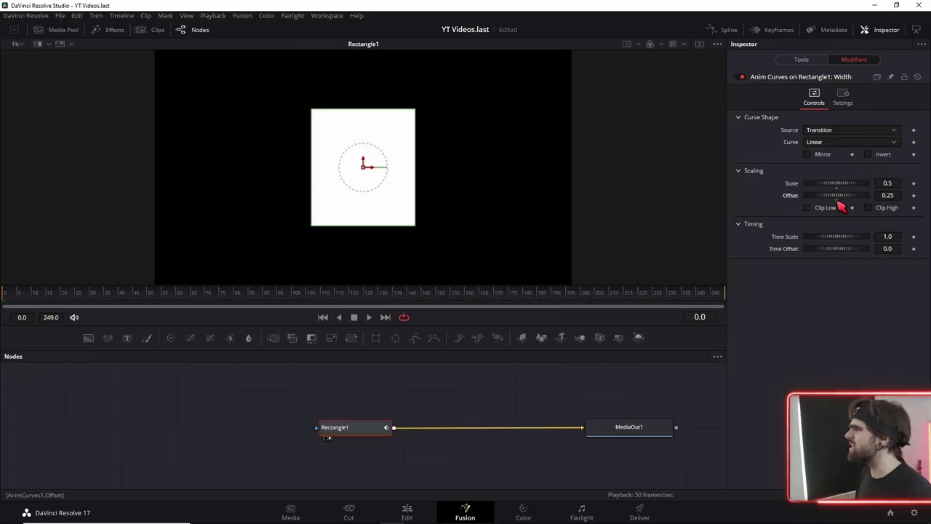
{"action": "left_click_drag", "start_coordinate": [842, 206], "coordinate": [727, 201]}
Confirm Offset 0, enable Mirror on the Width curve, and play the comp to preview
{"action": "key", "text": "End"}
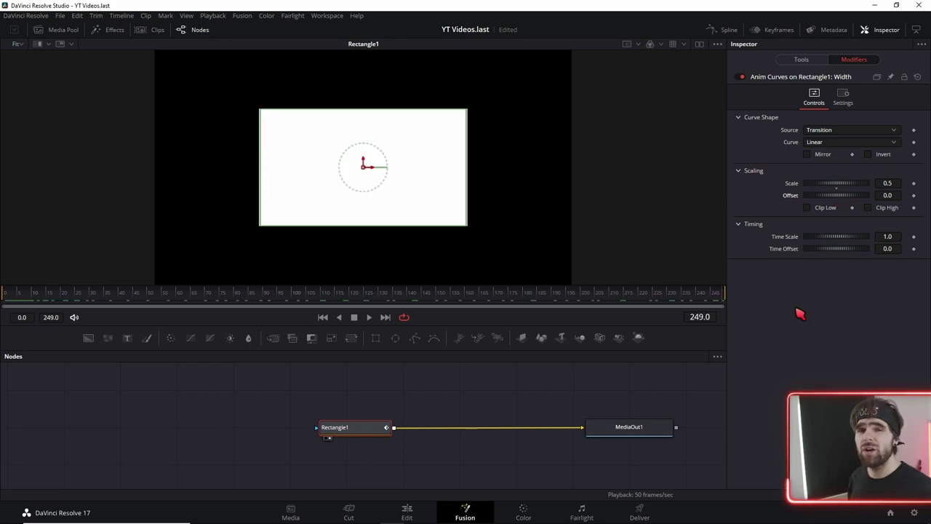
{"action": "left_click_drag", "start_coordinate": [91, 307], "coordinate": [742, 304]}
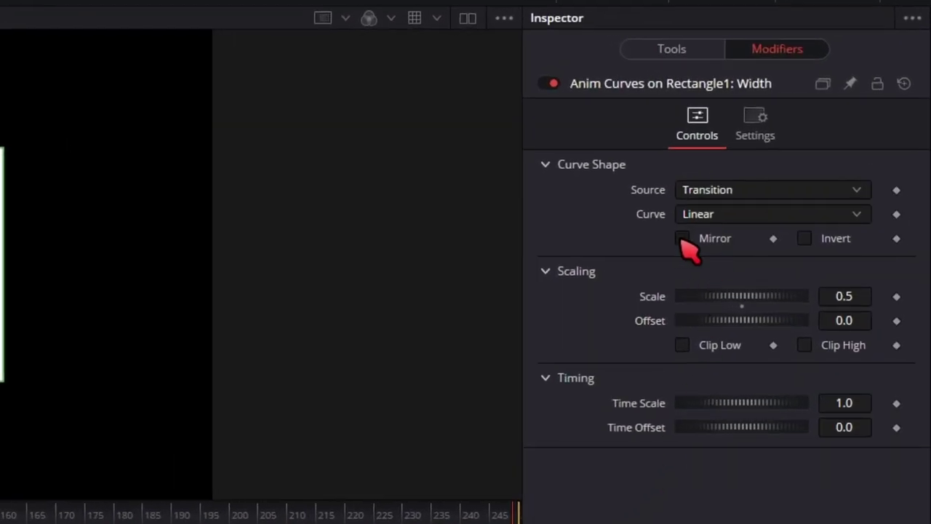
{"action": "left_click", "coordinate": [681, 239]}
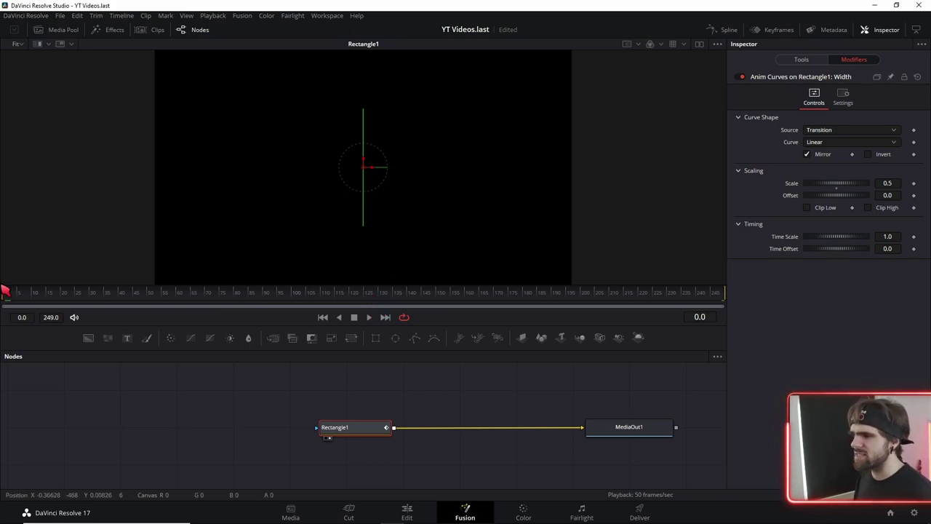
{"action": "key", "text": "space"}
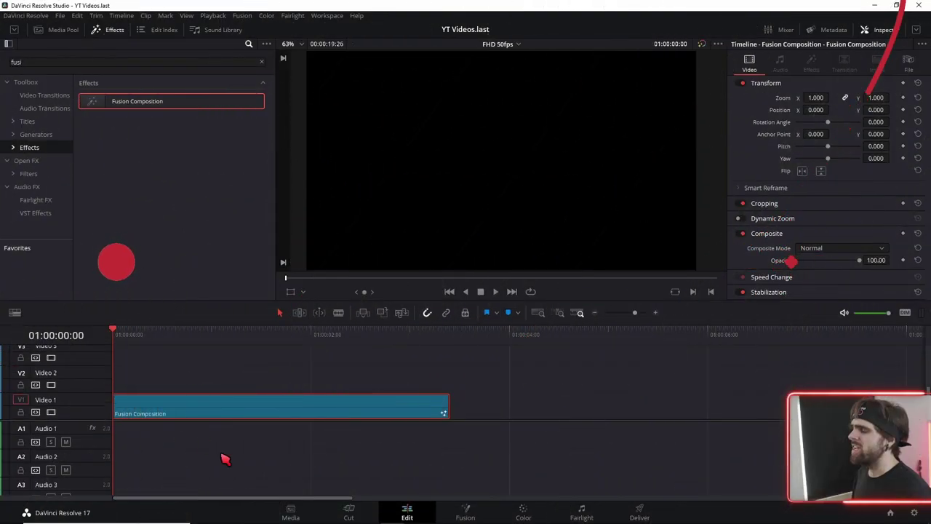
Trim the Fusion Composition clip's end on the Edit page and reopen it in Fusion
{"action": "key", "text": "space"}
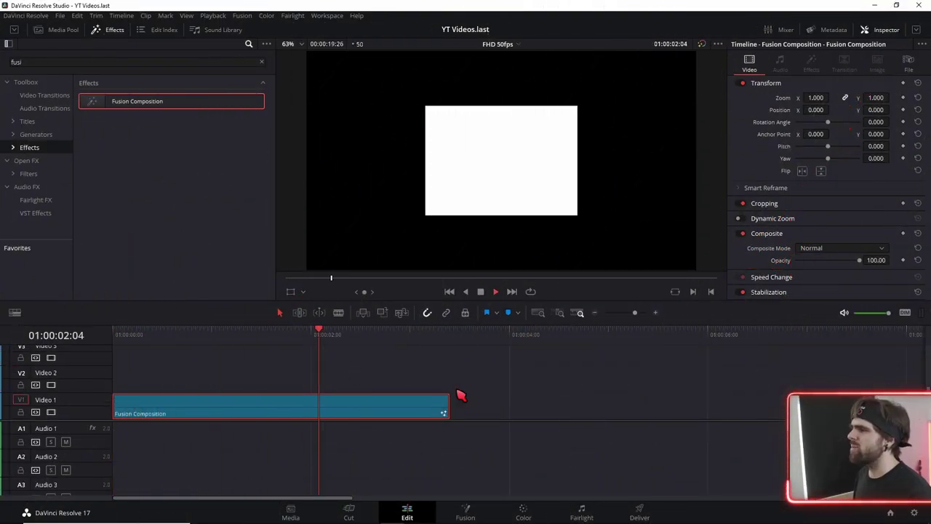
{"action": "left_click", "coordinate": [387, 416]}
{"action": "key", "text": "space"}
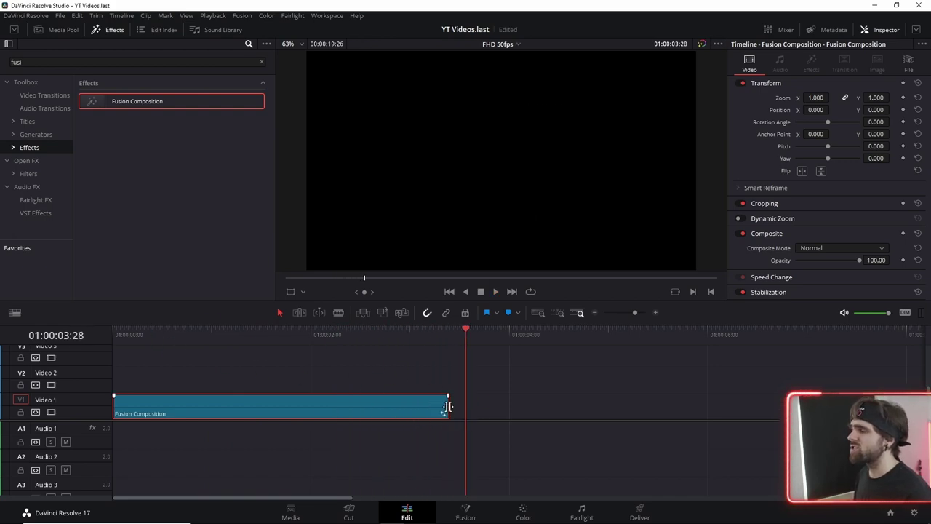
{"action": "left_click_drag", "start_coordinate": [448, 406], "coordinate": [226, 405]}
{"action": "left_click", "coordinate": [128, 334]}
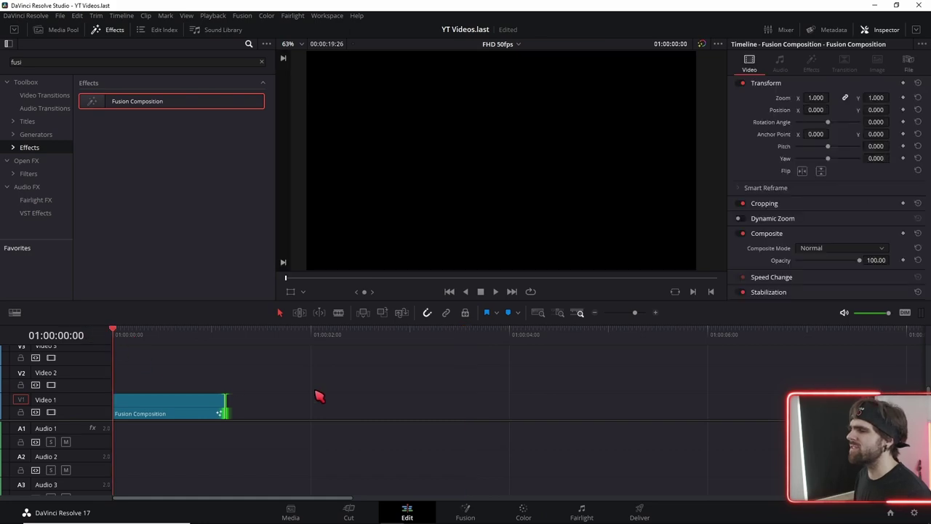
{"action": "key", "text": "space"}
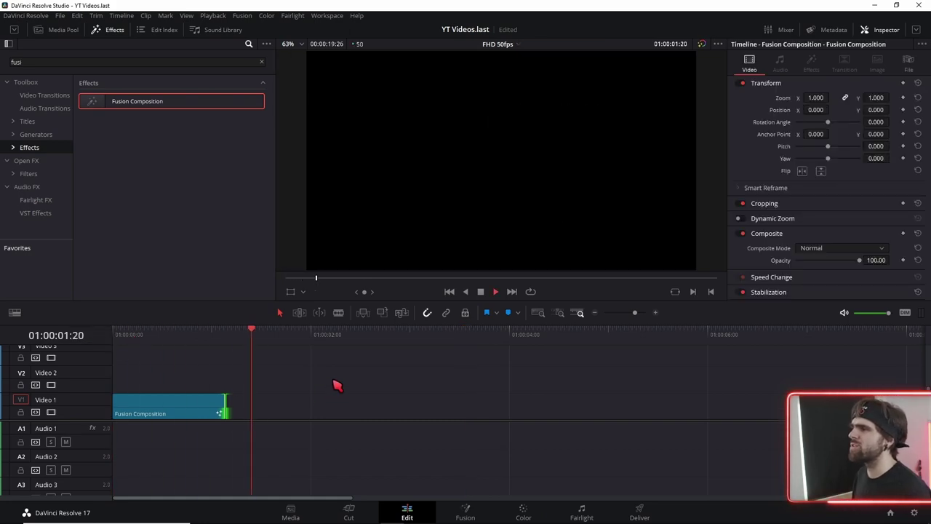
{"action": "left_click", "coordinate": [145, 334]}
{"action": "key", "text": "shift+5"}
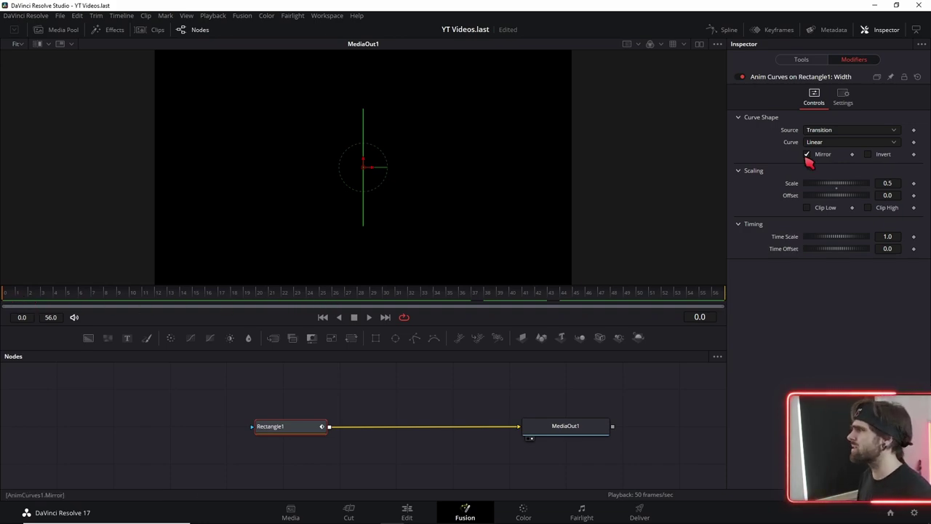
Turn off Mirror on the Width curve and play the unmirrored animation
{"action": "left_click", "coordinate": [806, 154]}
{"action": "key", "text": "space"}
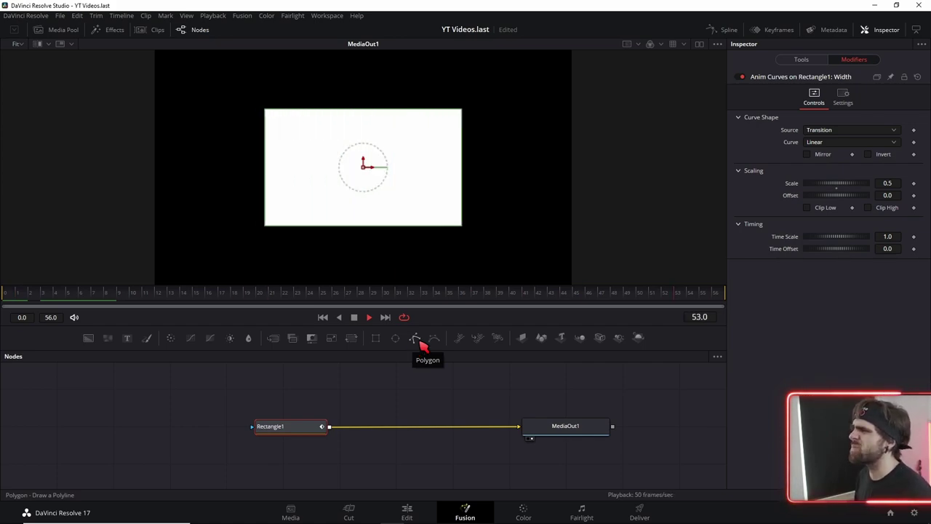
{"action": "key", "text": "space"}
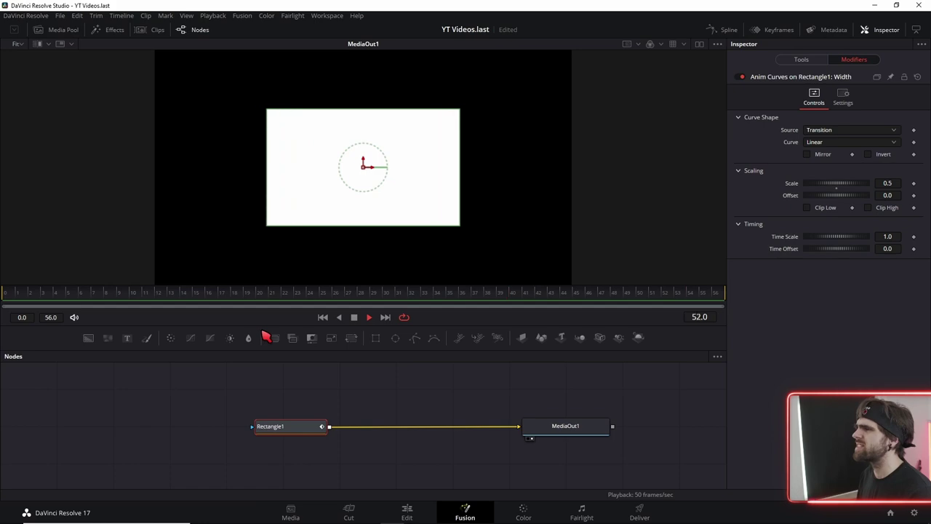
{"action": "left_click", "coordinate": [45, 297]}
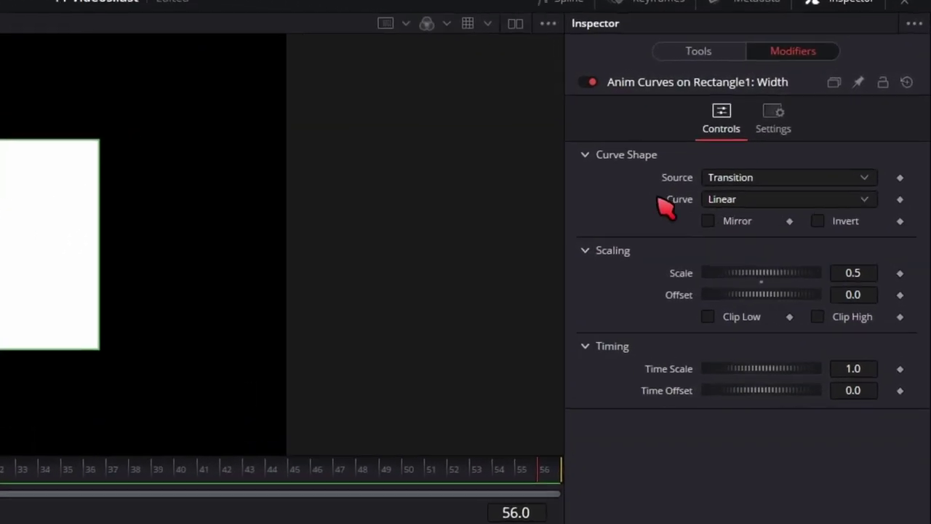
Switch the Width curve to Easing with an Expo ease-in
{"action": "left_click", "coordinate": [741, 202]}
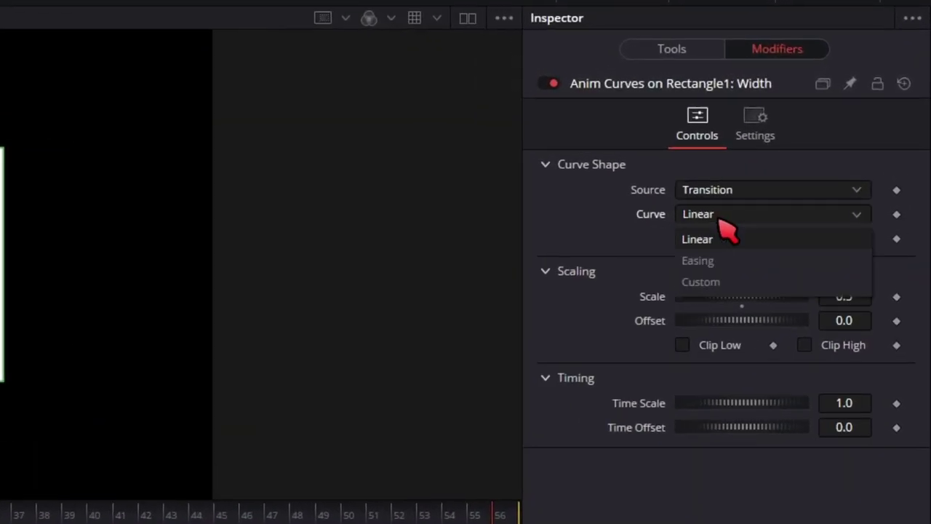
{"action": "left_click", "coordinate": [728, 262]}
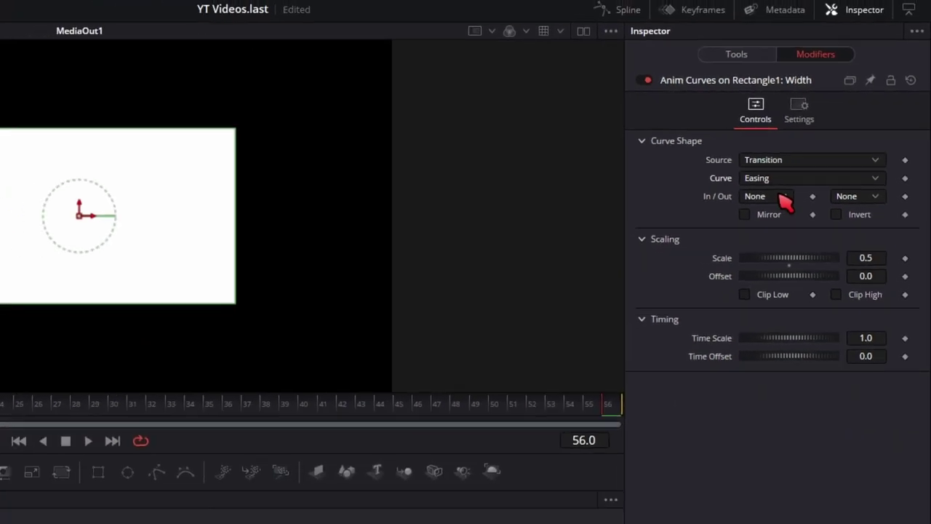
{"action": "left_click", "coordinate": [730, 239]}
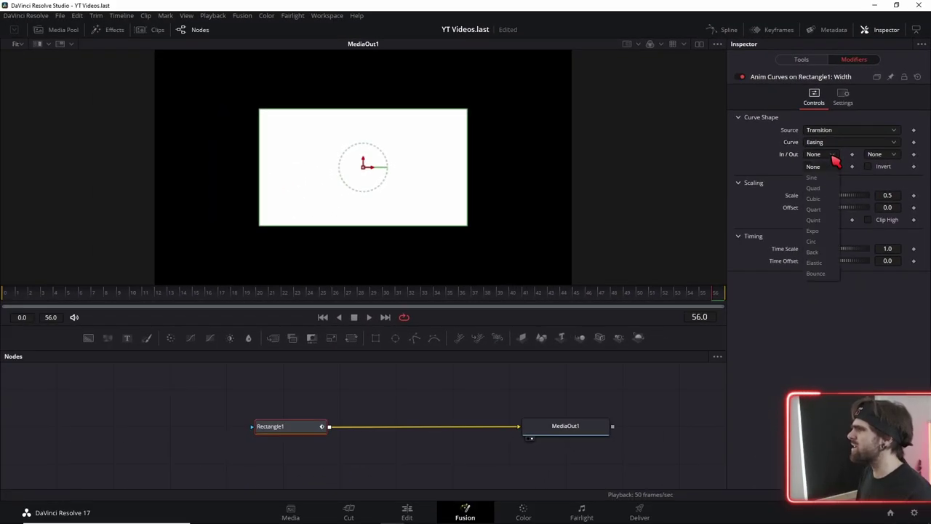
{"action": "left_click", "coordinate": [823, 229]}
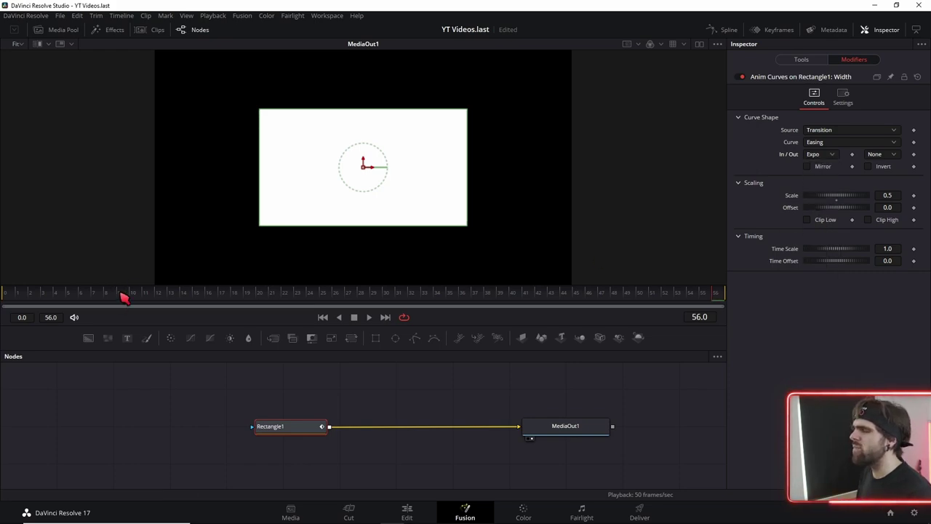
{"action": "left_click", "coordinate": [6, 304]}
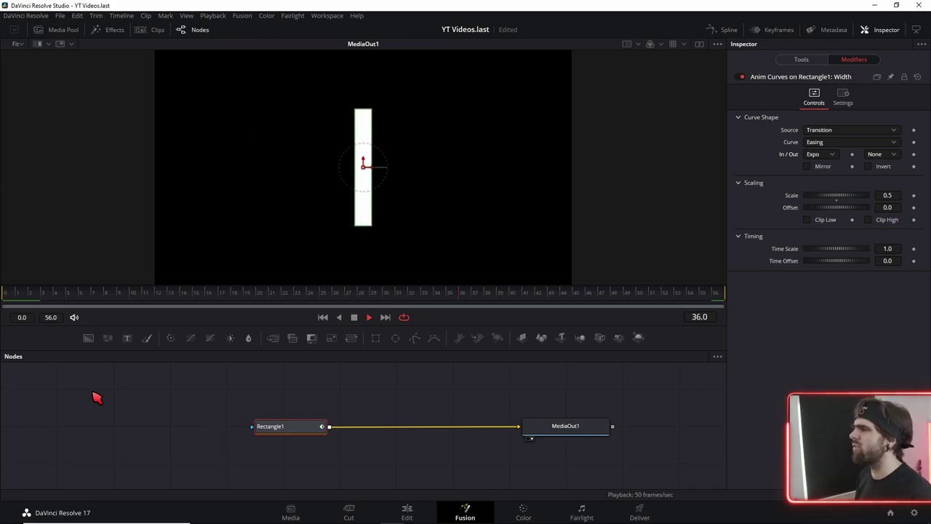
{"action": "key", "text": "space"}
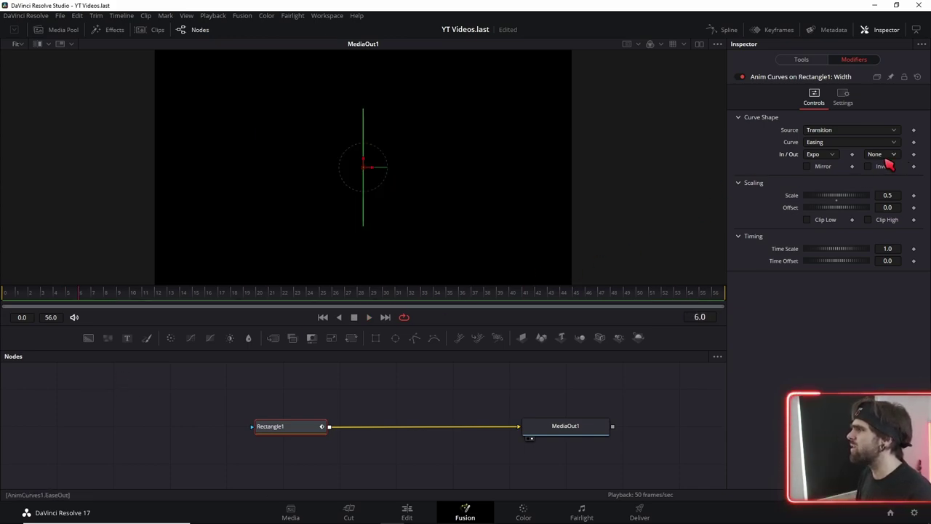
Set the ease-out to Bounce and re-enable Mirror, previewing around frame 35
{"action": "left_click", "coordinate": [892, 155]}
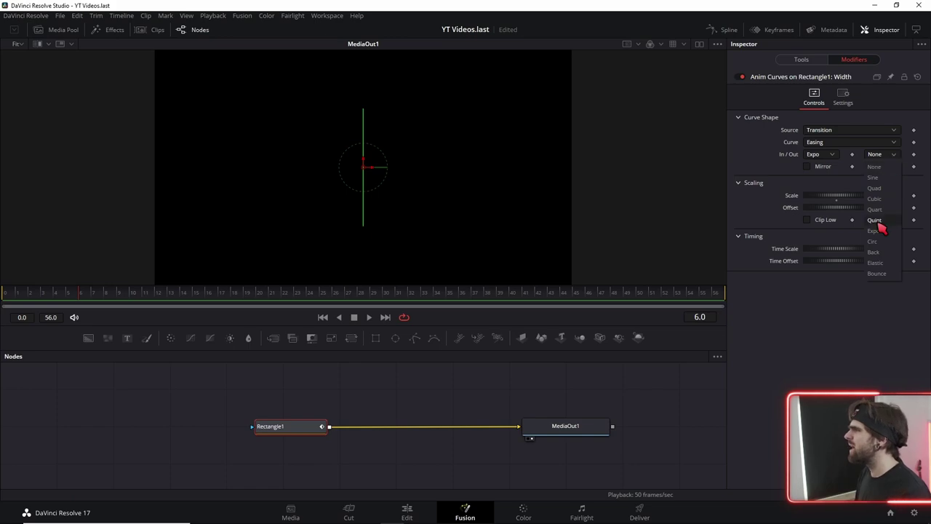
{"action": "left_click", "coordinate": [884, 275]}
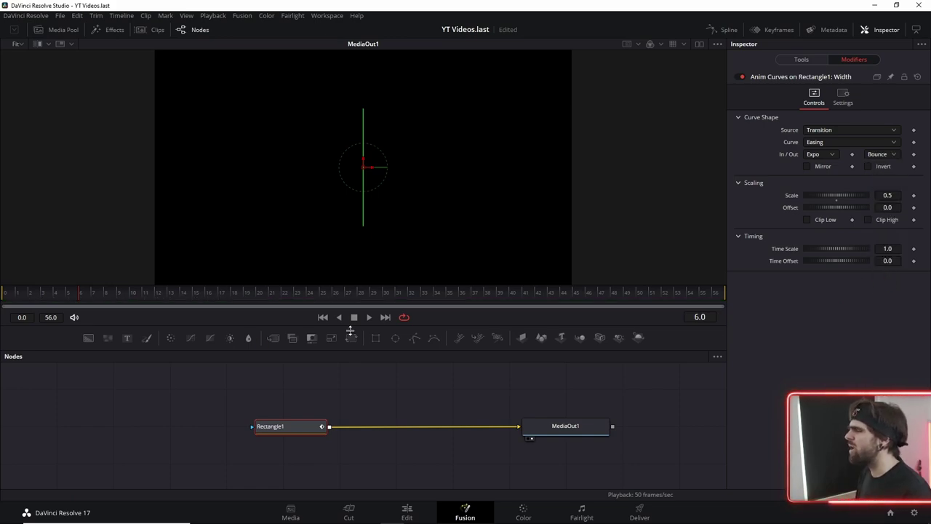
{"action": "key", "text": "space"}
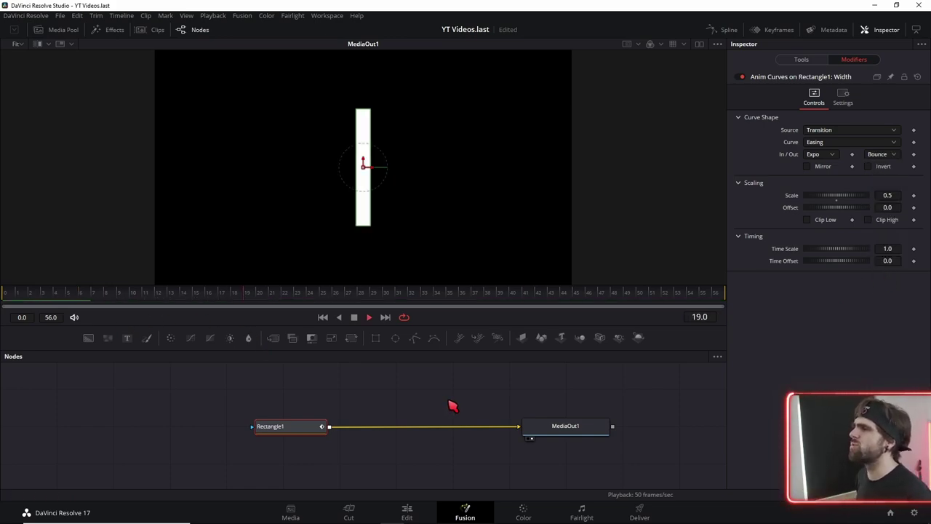
{"action": "mouse_move", "coordinate": [432, 296]}
{"action": "left_mouse_down"}
{"action": "mouse_move", "coordinate": [453, 315]}
{"action": "mouse_move", "coordinate": [583, 311]}
{"action": "left_mouse_up"}
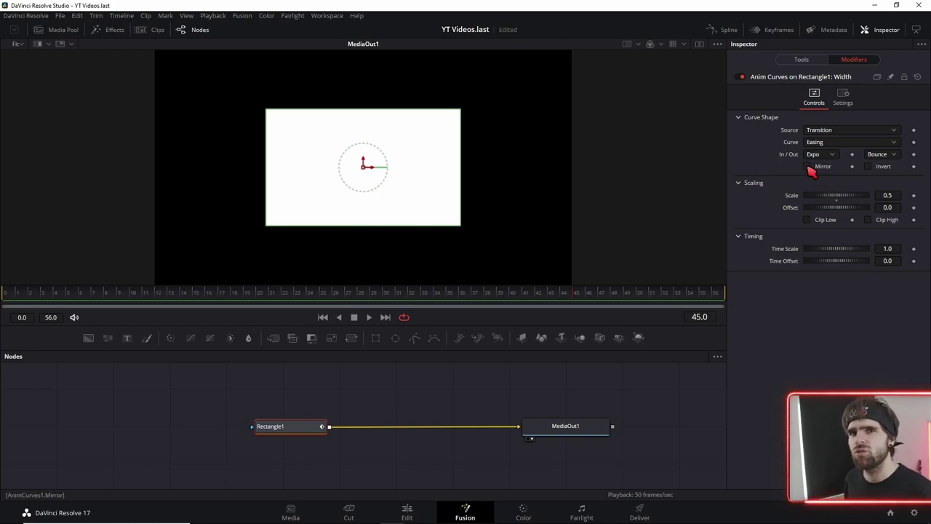
{"action": "left_click", "coordinate": [808, 167]}
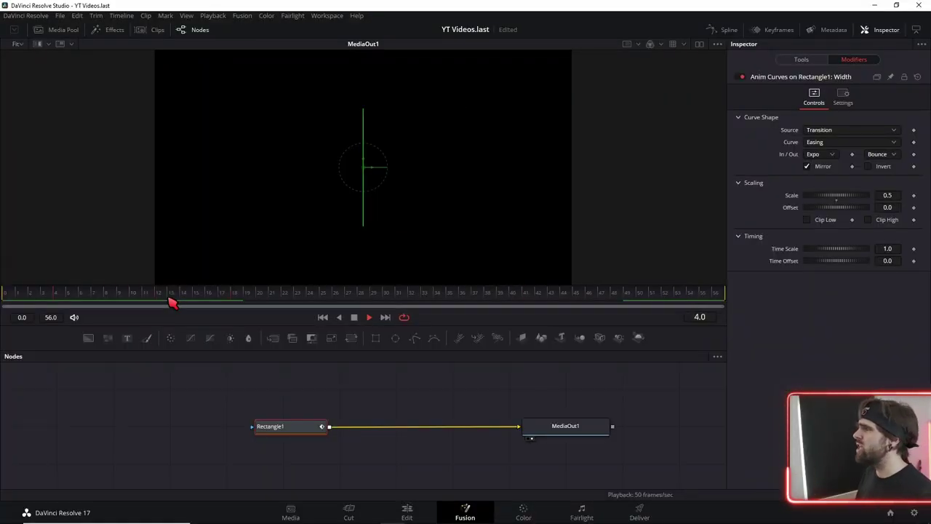
{"action": "key", "text": "space"}
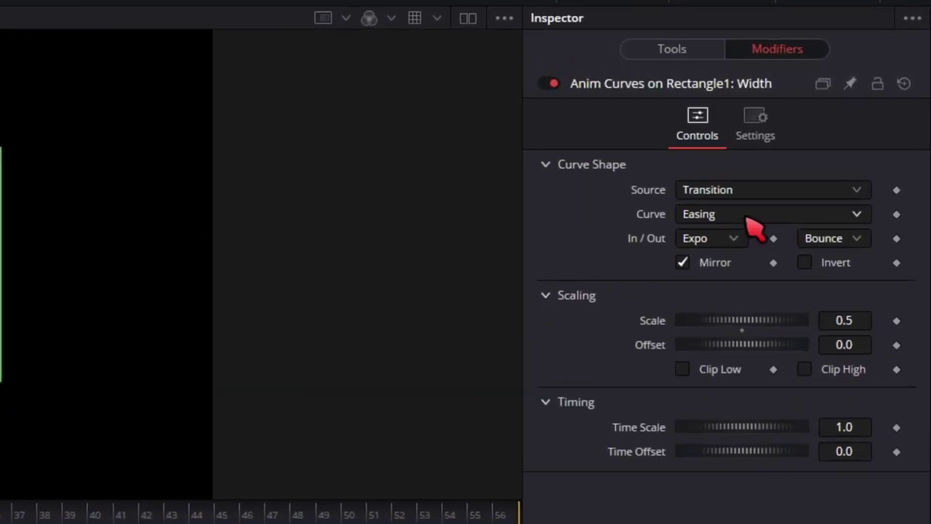
{"action": "left_click", "coordinate": [839, 143]}
Switch the Width curve to Custom and play the comp from the first frame
{"action": "left_click", "coordinate": [711, 282]}
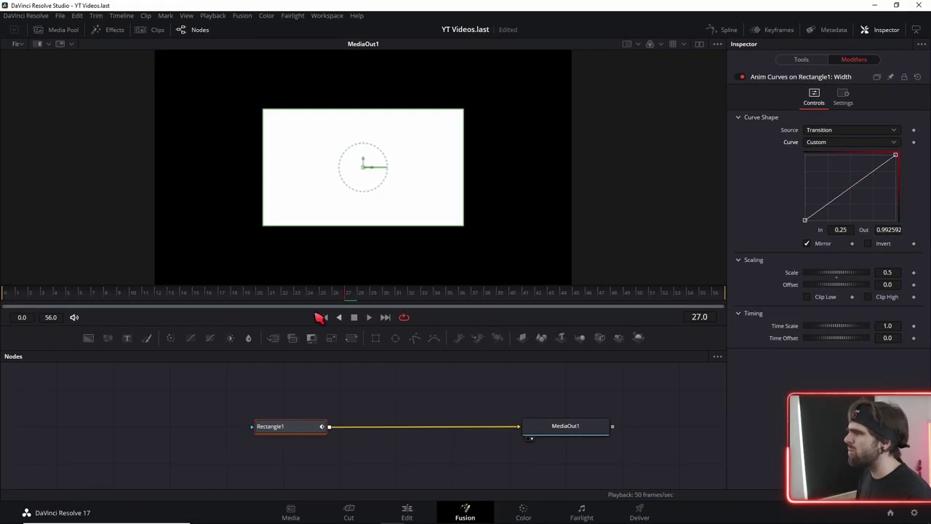
{"action": "left_click", "coordinate": [323, 317]}
{"action": "key", "text": "space"}
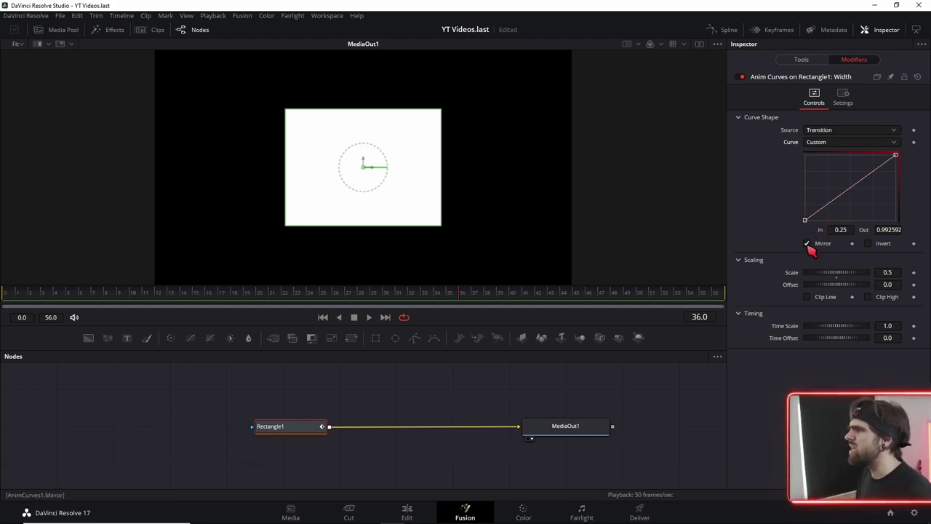
Uncheck Mirror and add curve points rising early to full width, then dipping to zero
{"action": "left_click", "coordinate": [806, 244]}
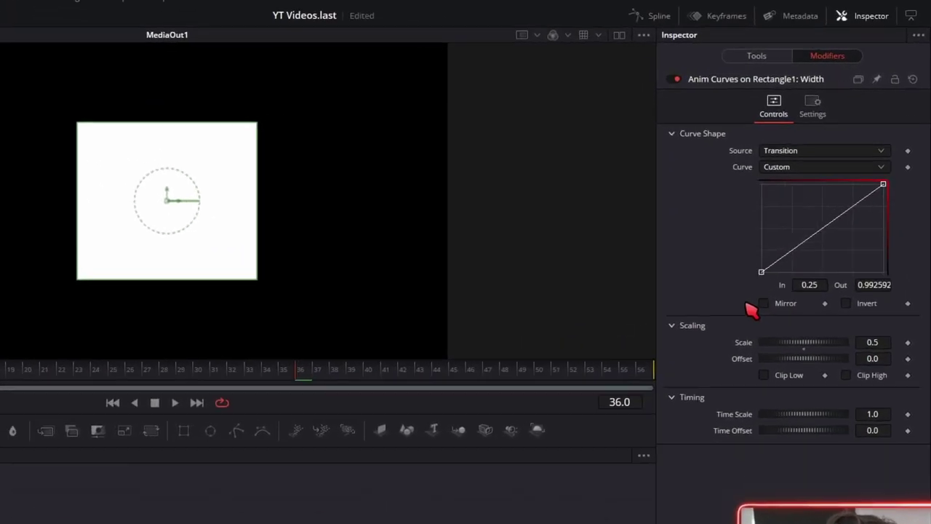
{"action": "left_click", "coordinate": [718, 342]}
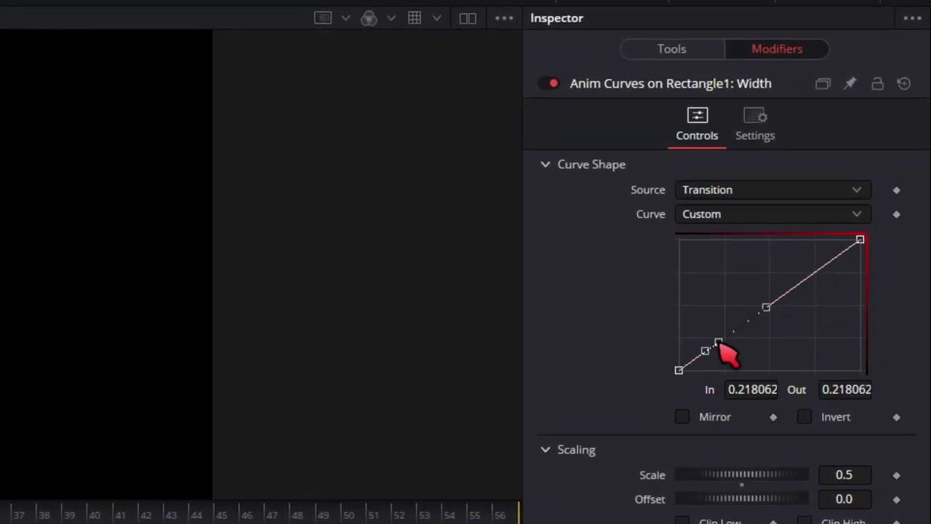
{"action": "left_click_drag", "start_coordinate": [719, 343], "coordinate": [708, 243]}
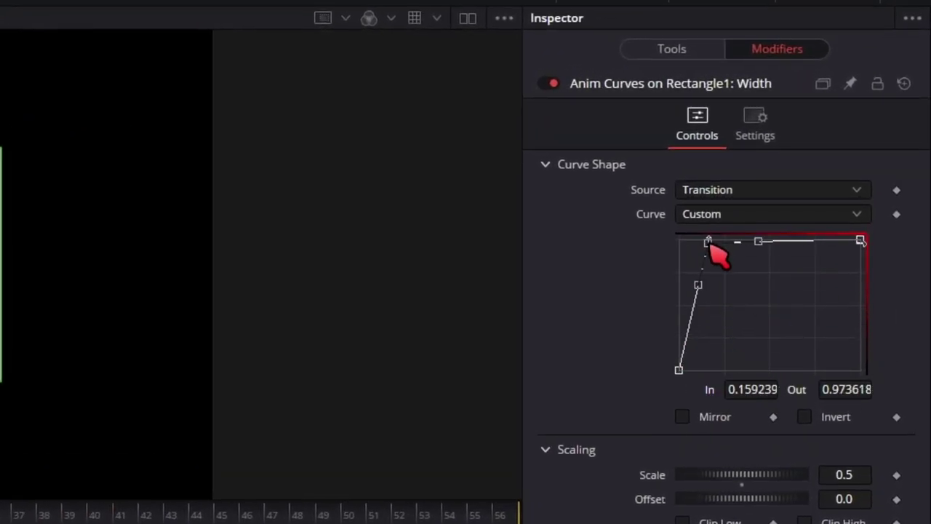
{"action": "left_click", "coordinate": [802, 241]}
{"action": "left_click_drag", "start_coordinate": [803, 240], "coordinate": [788, 370]}
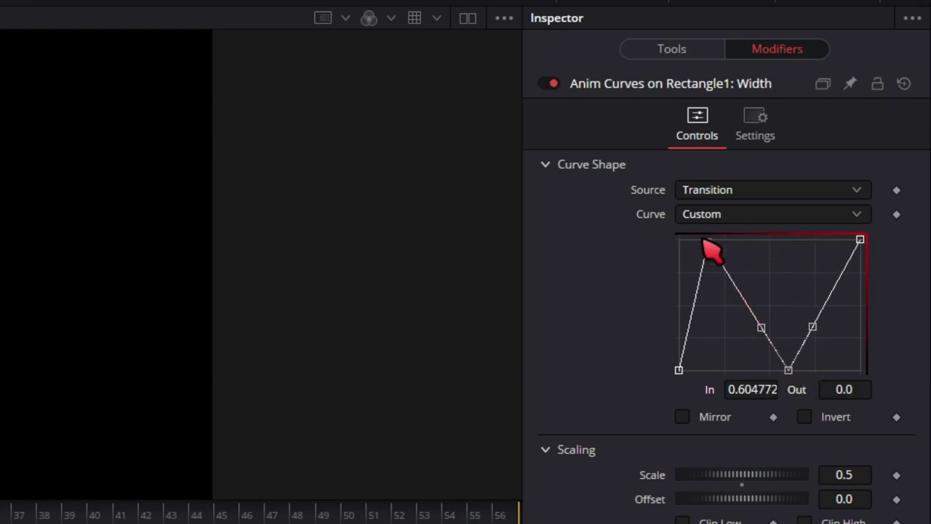
{"action": "left_click_drag", "start_coordinate": [710, 245], "coordinate": [726, 253]}
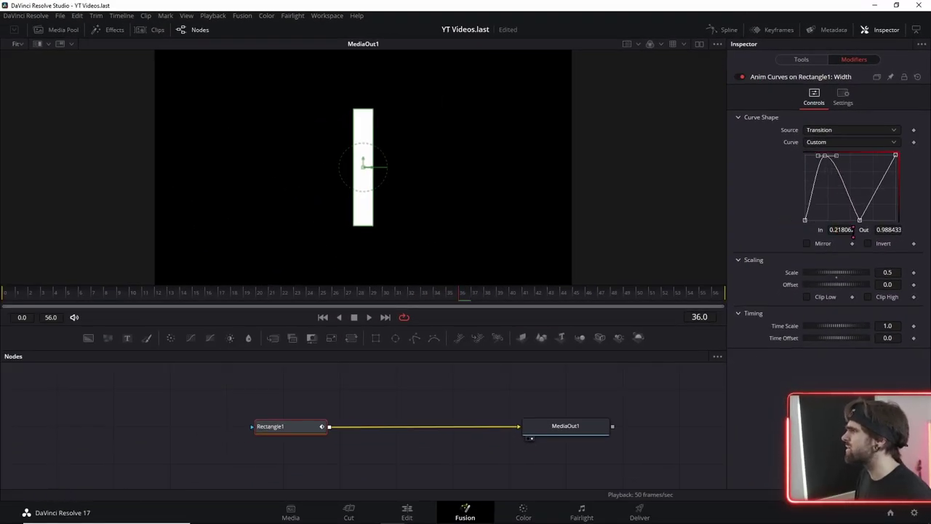
Smooth the custom curve's low point, preview from frame 0, then select the start point's output
{"action": "left_click", "coordinate": [859, 220]}
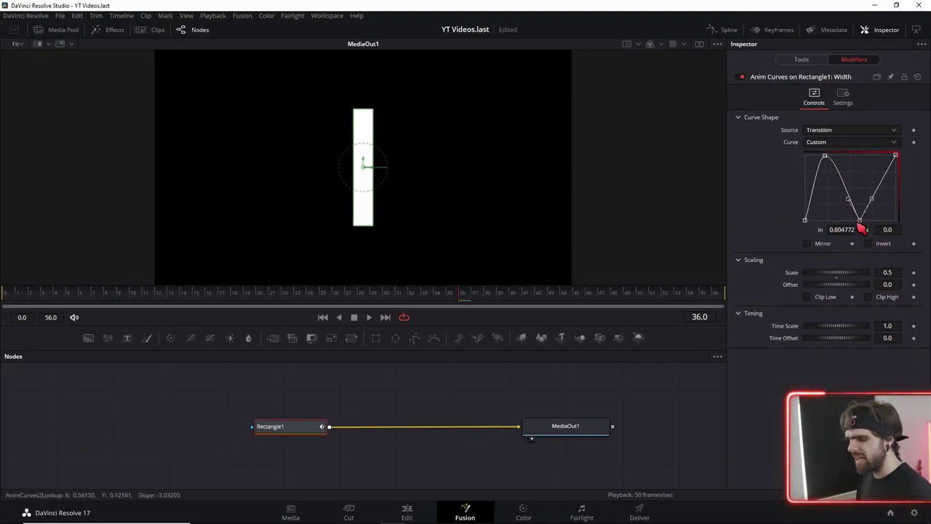
{"action": "key", "text": "shift+s"}
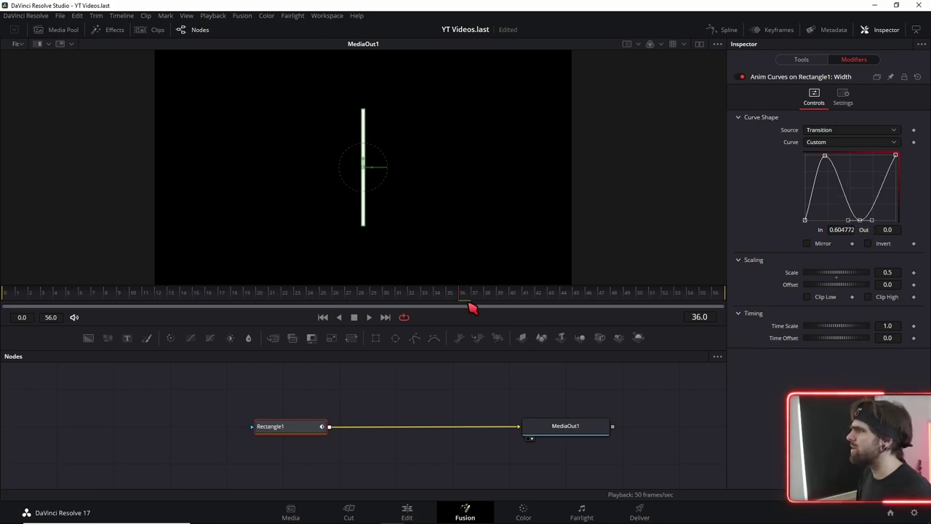
{"action": "key", "text": "space"}
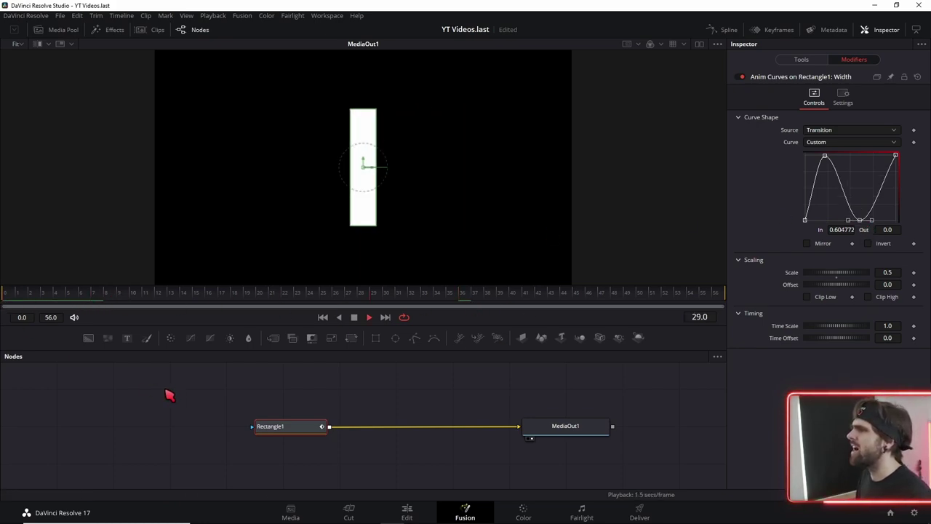
{"action": "key", "text": "space"}
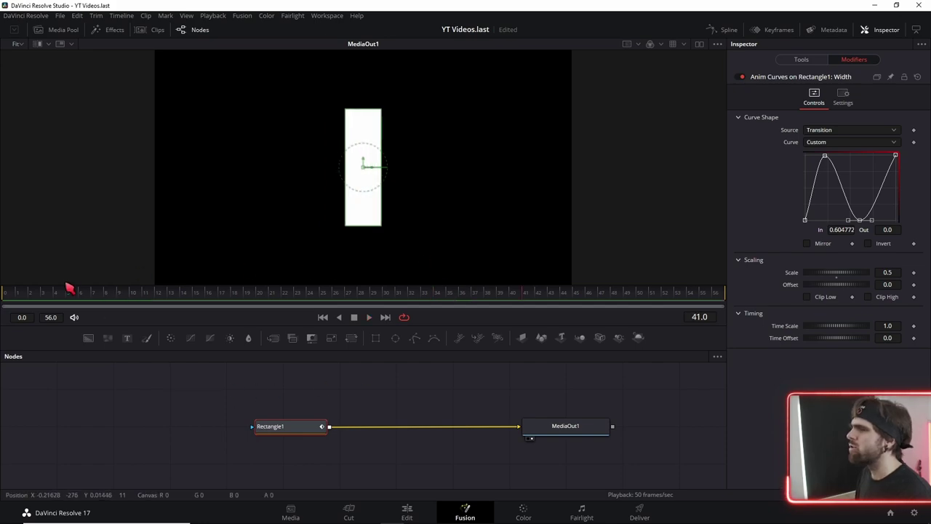
{"action": "left_click_drag", "start_coordinate": [69, 291], "coordinate": [3, 300]}
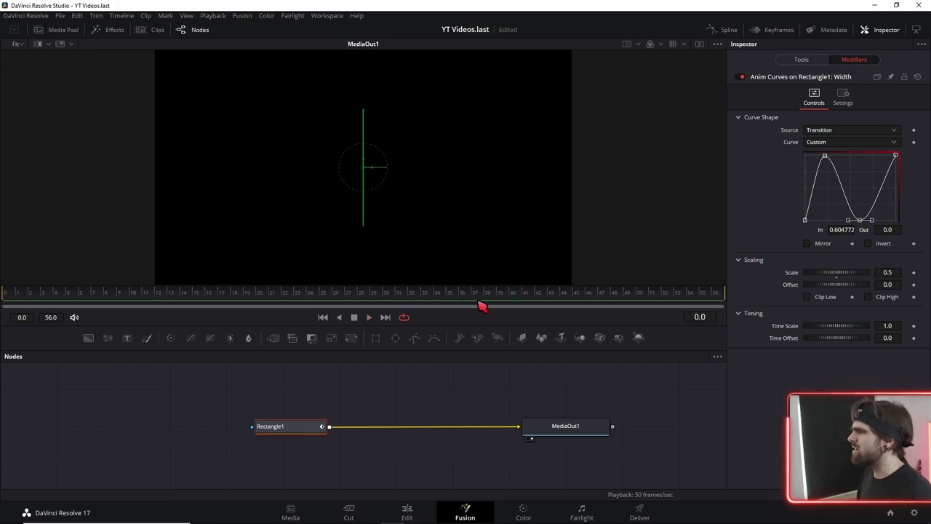
{"action": "key", "text": "space"}
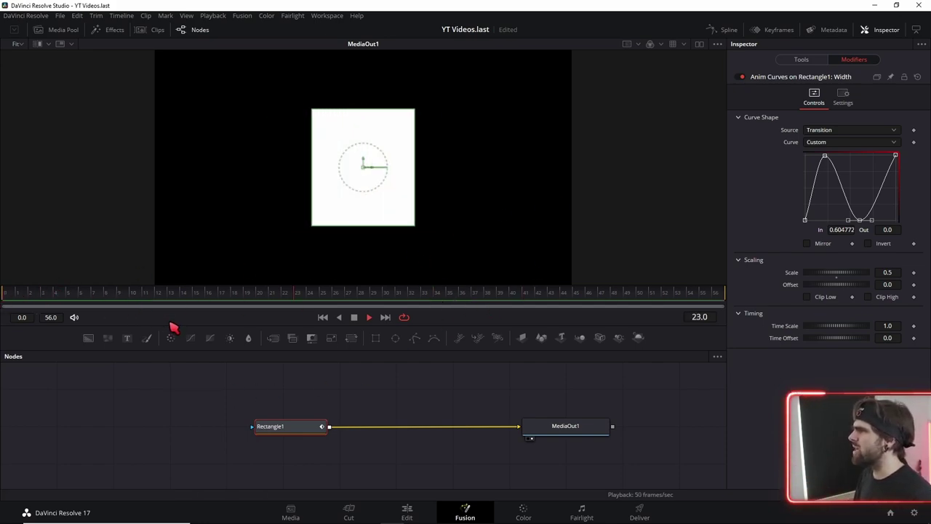
{"action": "key", "text": "space"}
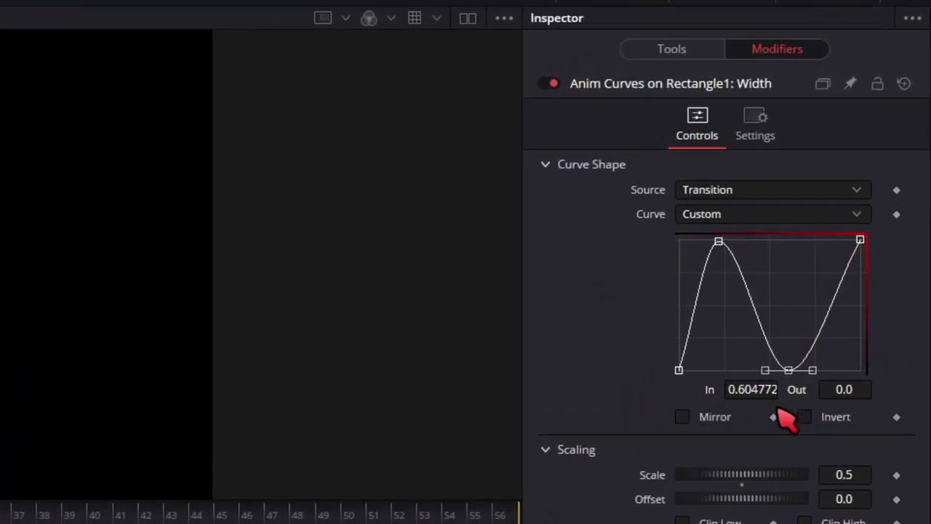
{"action": "left_click", "coordinate": [678, 370]}
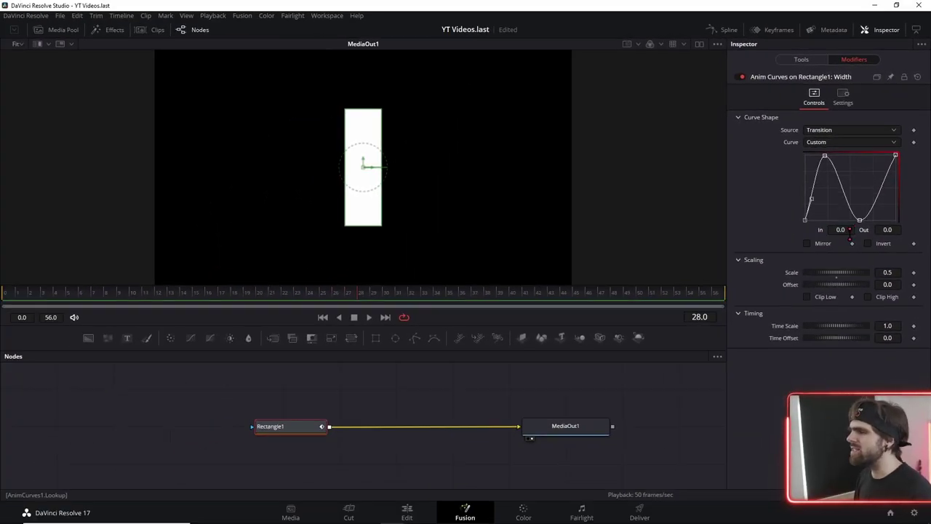
{"action": "left_click", "coordinate": [887, 229]}
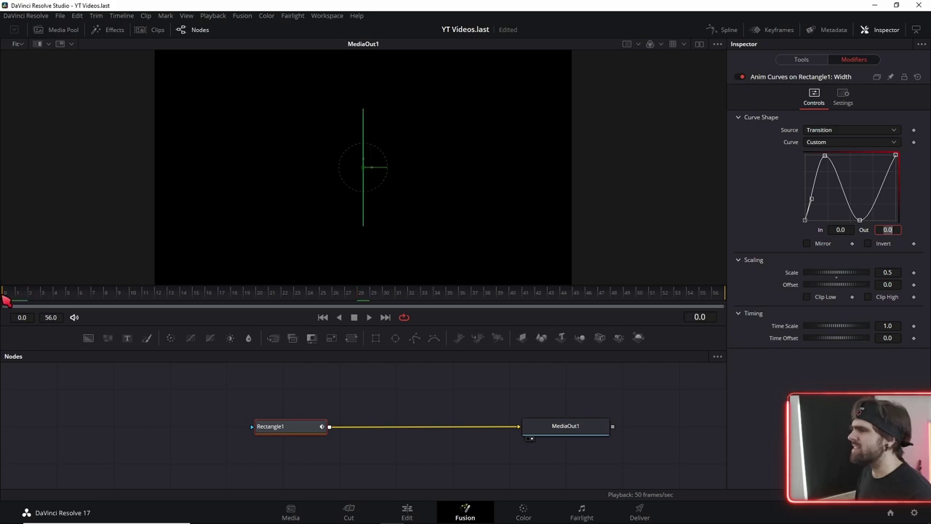
Pull the width curve's top-right end point down to an output of 0, then play to check it
{"action": "left_click", "coordinate": [895, 156]}
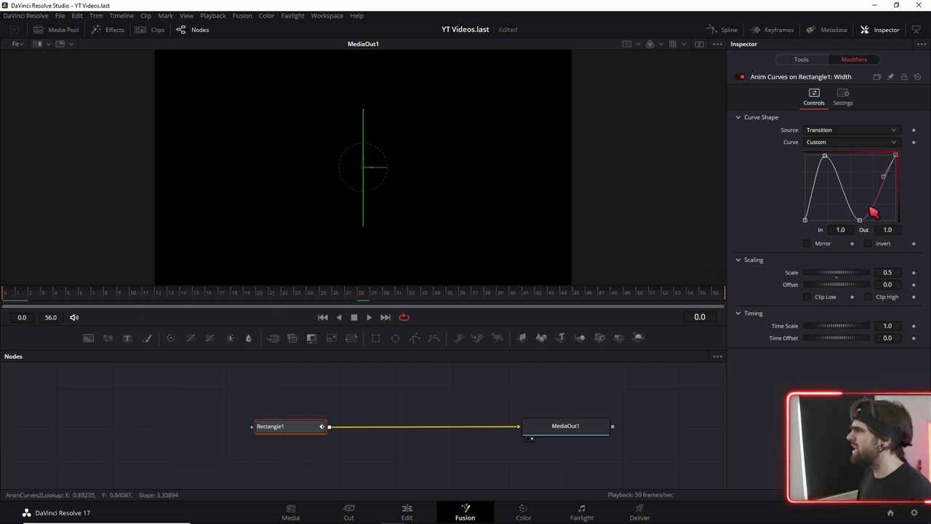
{"action": "left_click_drag", "start_coordinate": [695, 294], "coordinate": [737, 301]}
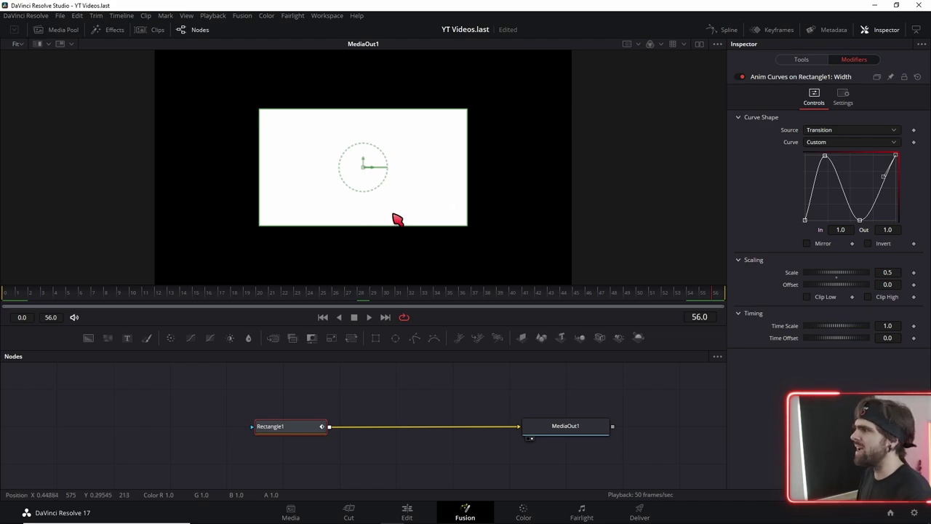
{"action": "left_click_drag", "start_coordinate": [894, 155], "coordinate": [893, 218]}
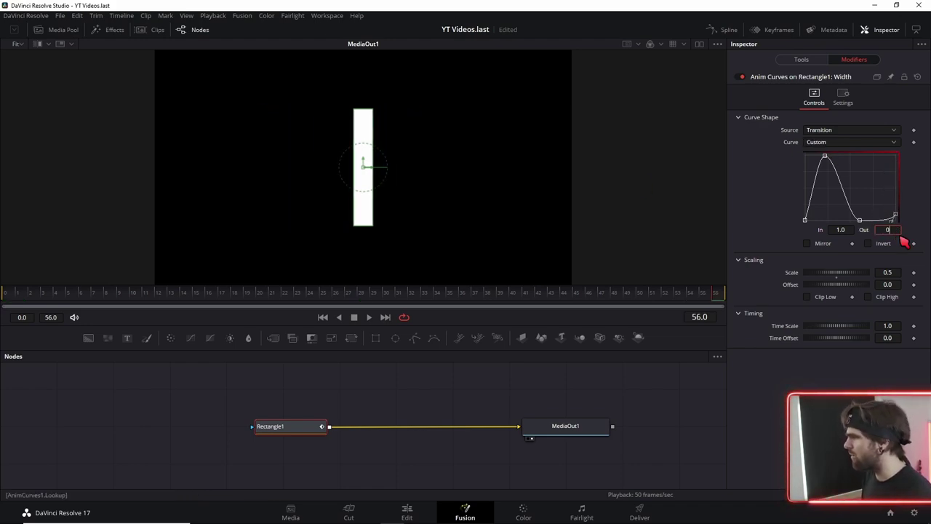
{"action": "type", "text": "0"}
{"action": "key", "text": "Tab"}
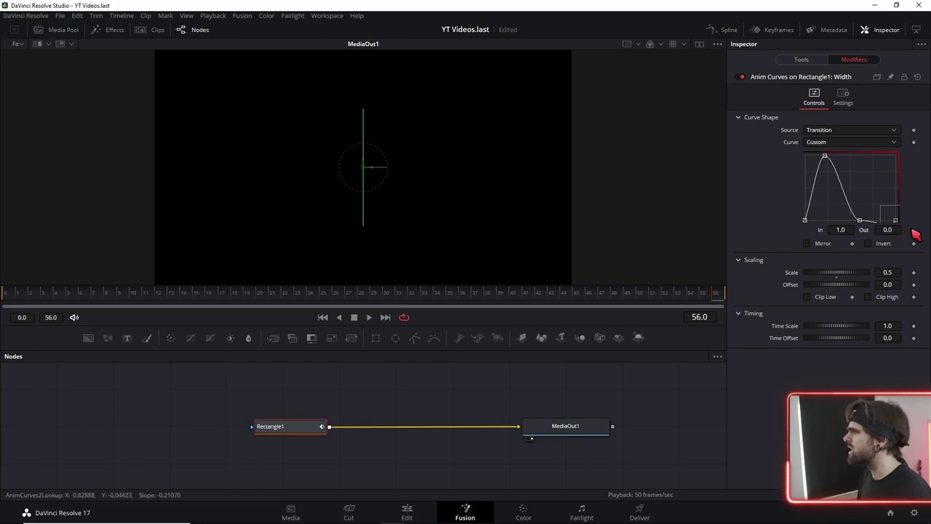
{"action": "scroll", "coordinate": [882, 221], "scroll_direction": "down", "scroll_amount": 2}
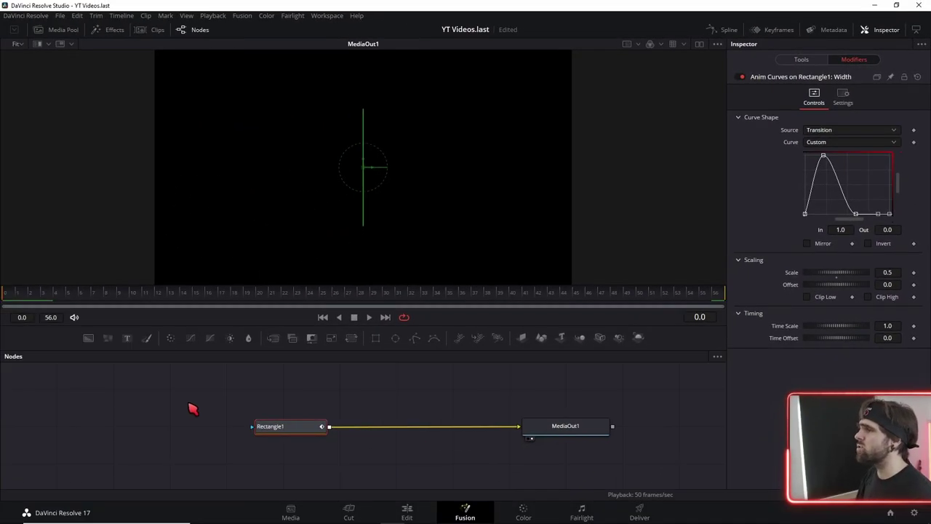
{"action": "key", "text": "space"}
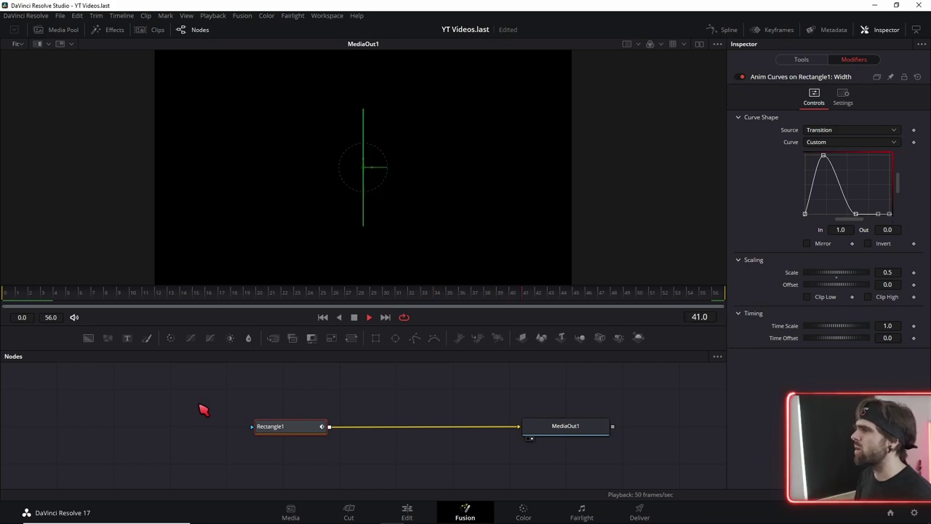
{"action": "key", "text": "space"}
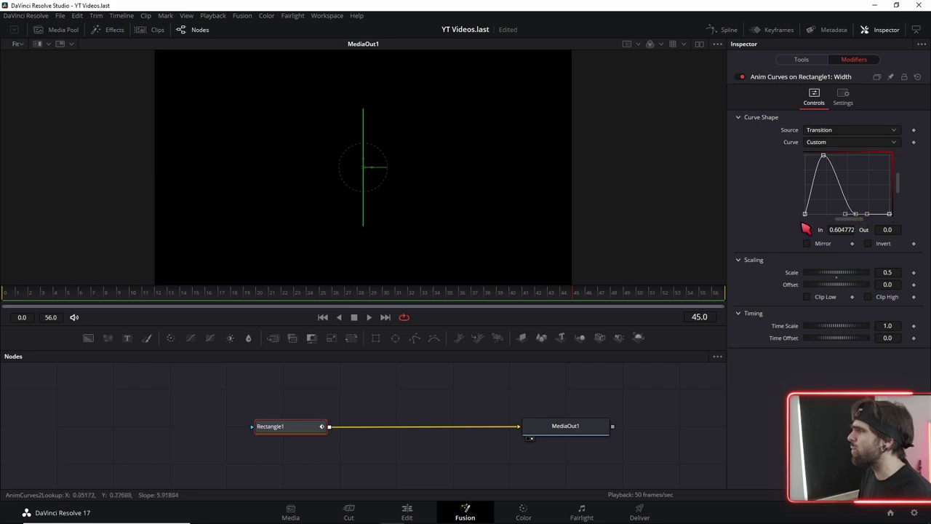
Set the width curve's trough point input to 0.5
{"action": "left_click_drag", "start_coordinate": [833, 229], "coordinate": [835, 229]}
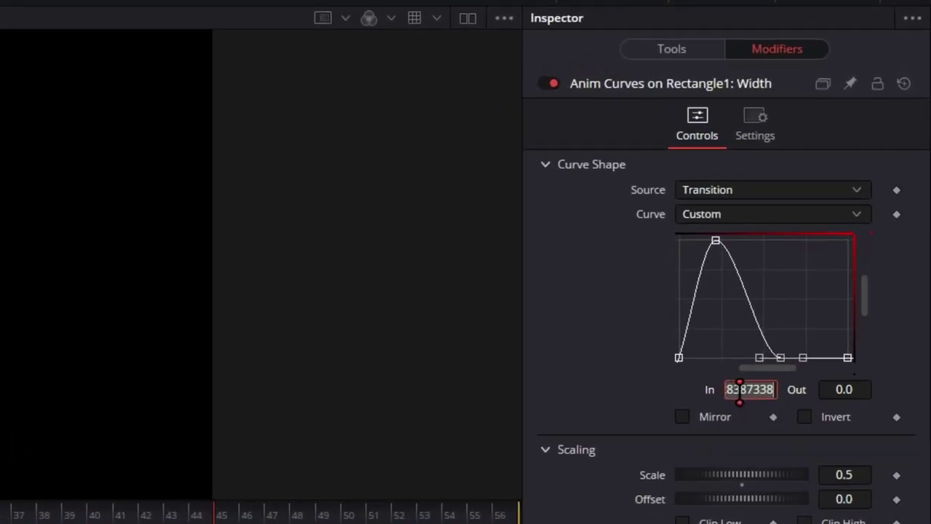
{"action": "type", "text": "0.5"}
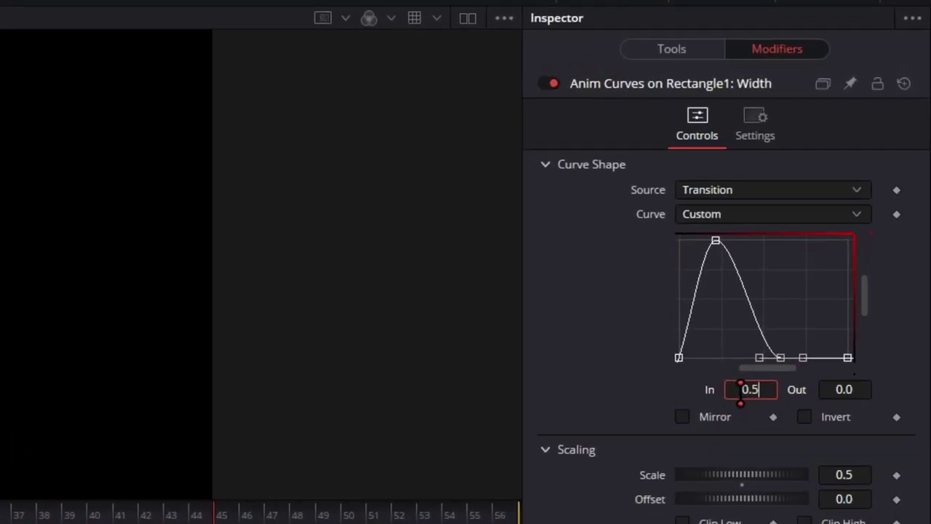
{"action": "key", "text": "Return"}
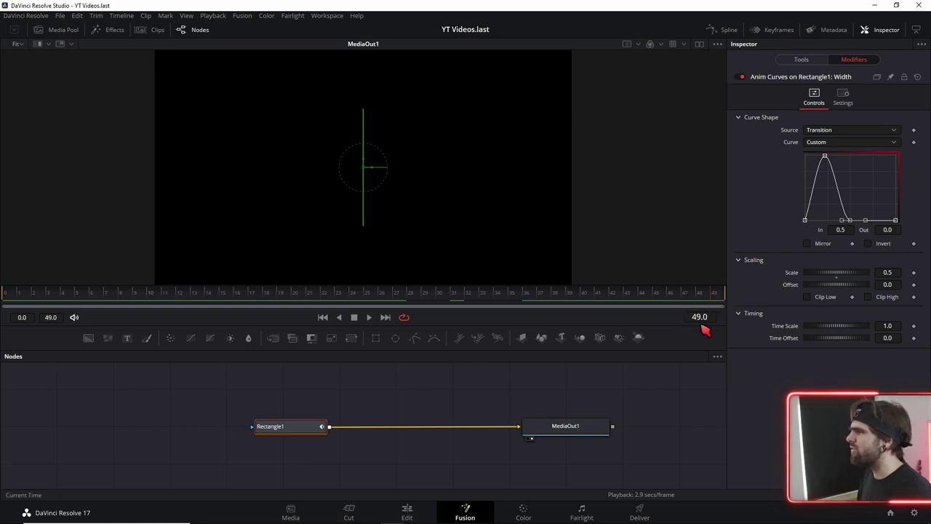
Move the width curve's peak point to In 0.25, then enable Mirror and play it back
{"action": "left_click", "coordinate": [367, 298]}
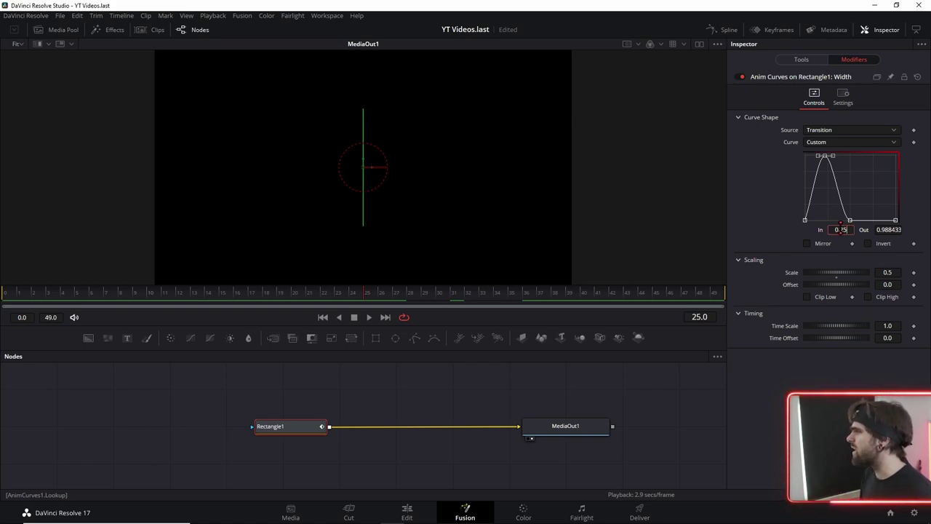
{"action": "key", "text": "Tab"}
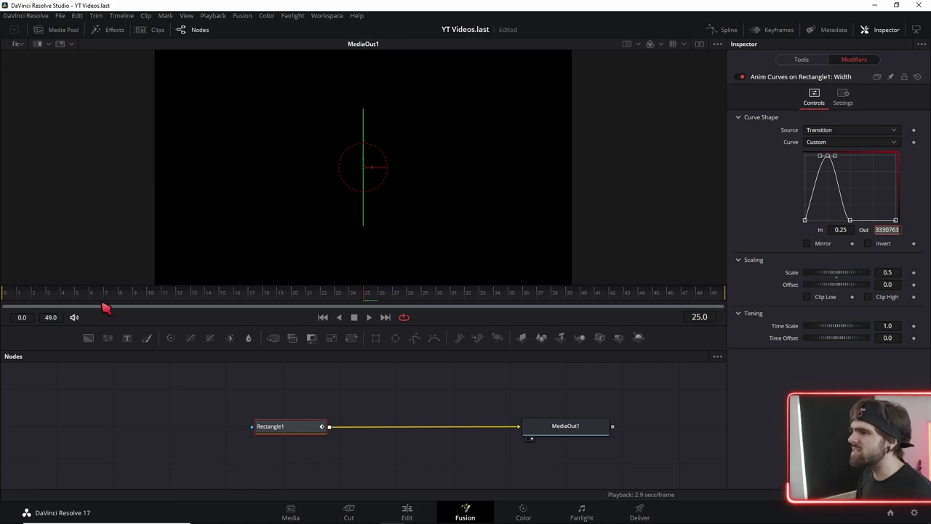
{"action": "left_click", "coordinate": [106, 297]}
{"action": "left_click_drag", "start_coordinate": [107, 298], "coordinate": [184, 308]}
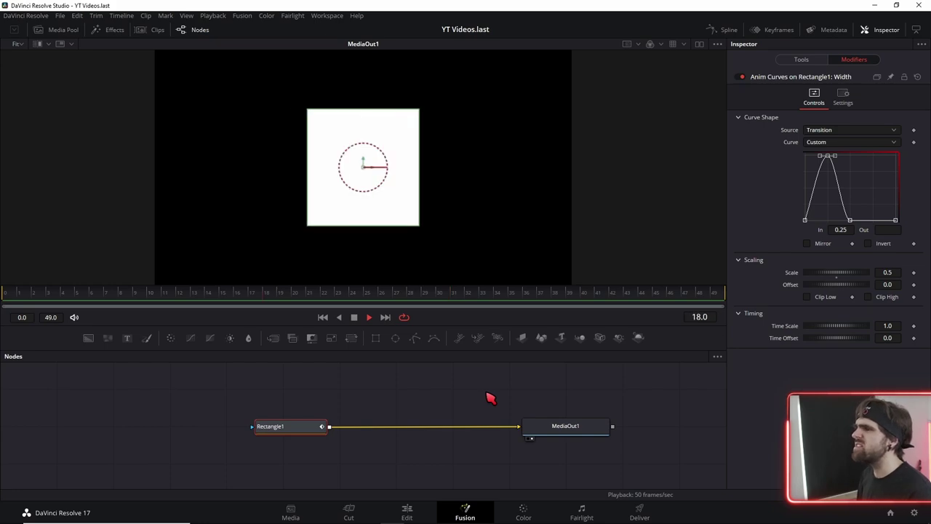
{"action": "key", "text": "space"}
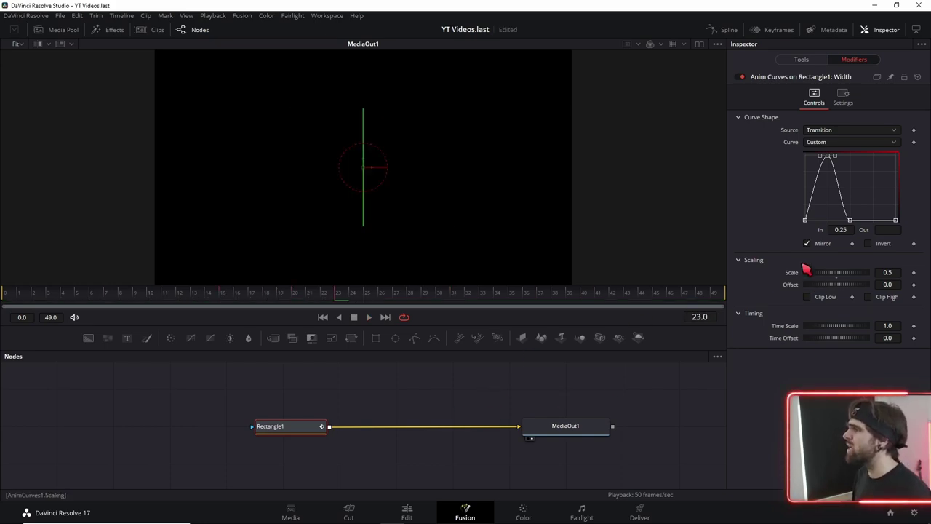
{"action": "left_click", "coordinate": [806, 243]}
{"action": "key", "text": "space"}
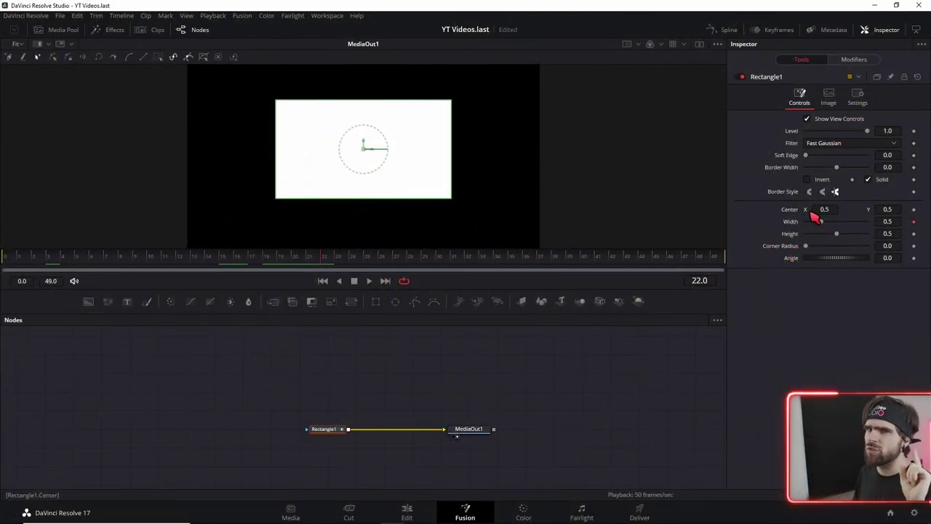
Set the width Anim Curves' first point Out to 1.0, then return to Rectangle1's settings
{"action": "left_click", "coordinate": [855, 59]}
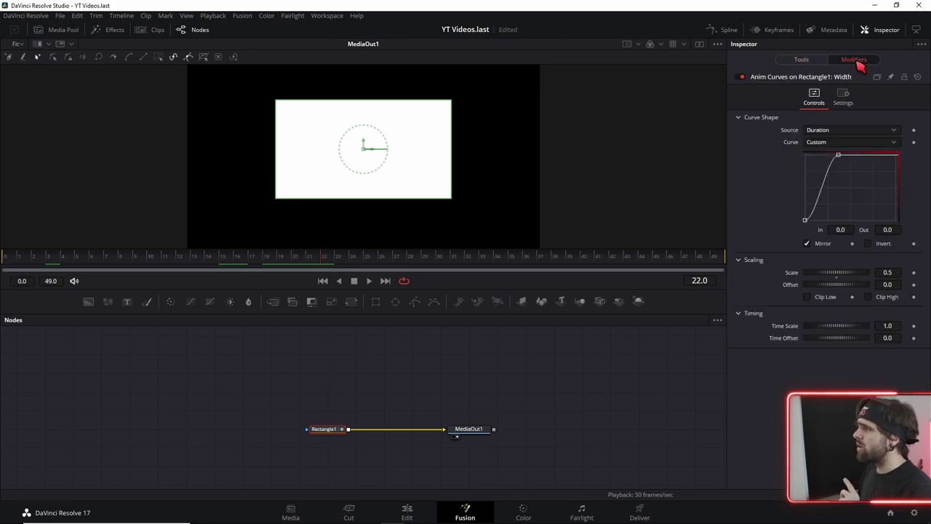
{"action": "left_click", "coordinate": [806, 221]}
{"action": "type", "text": "1"}
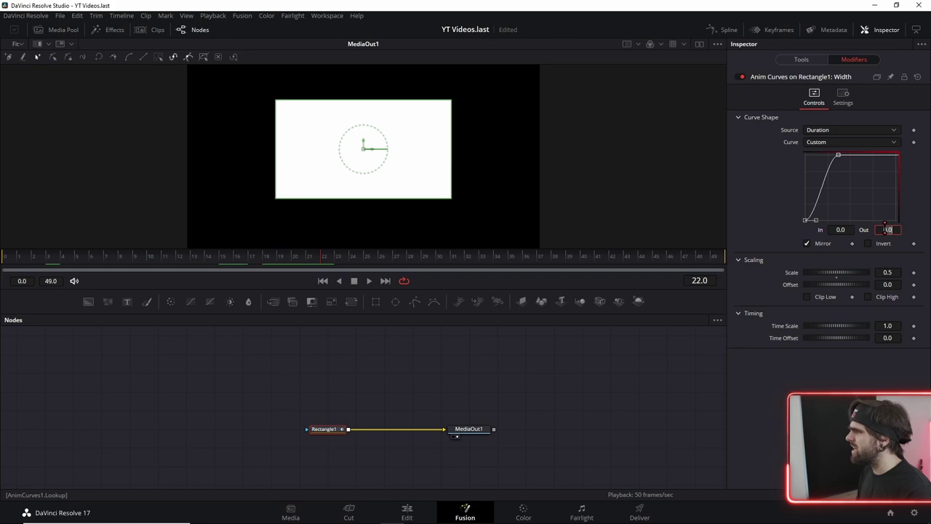
{"action": "key", "text": "Tab"}
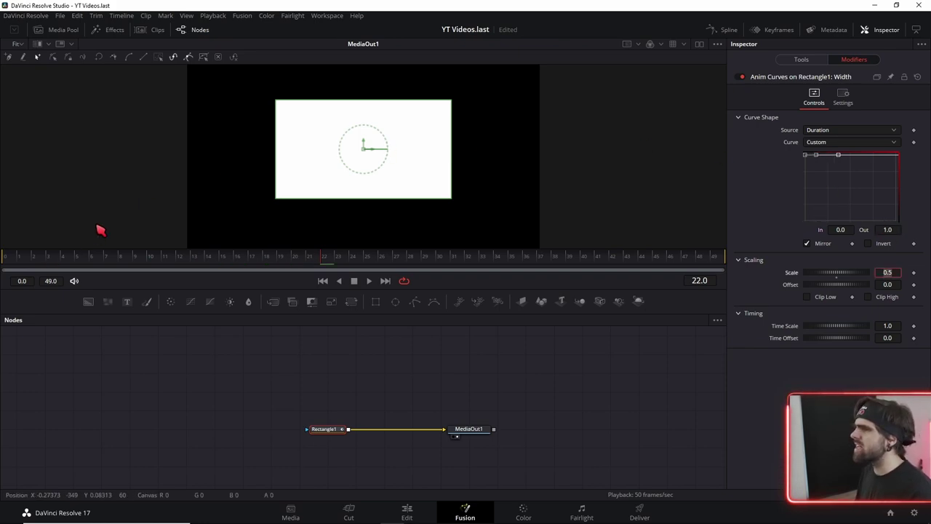
{"action": "left_click_drag", "start_coordinate": [148, 251], "coordinate": [126, 259]}
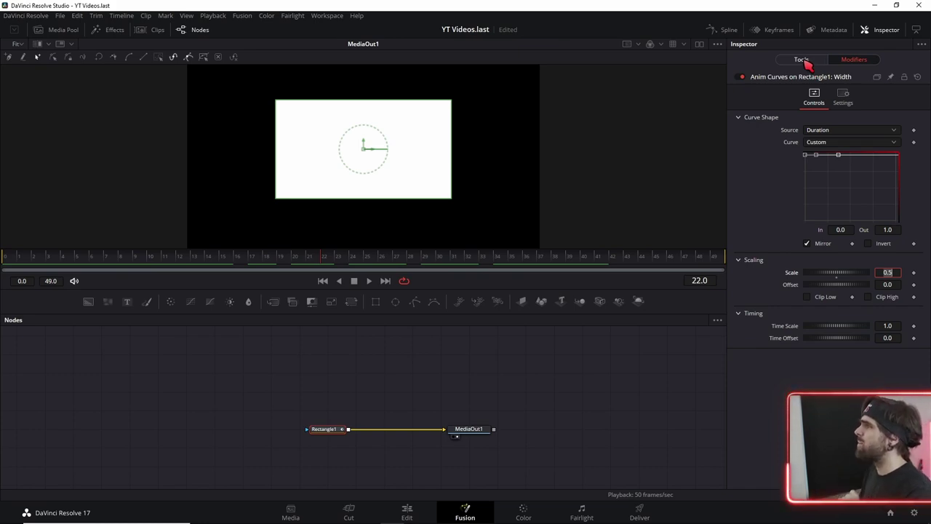
{"action": "left_click", "coordinate": [802, 60]}
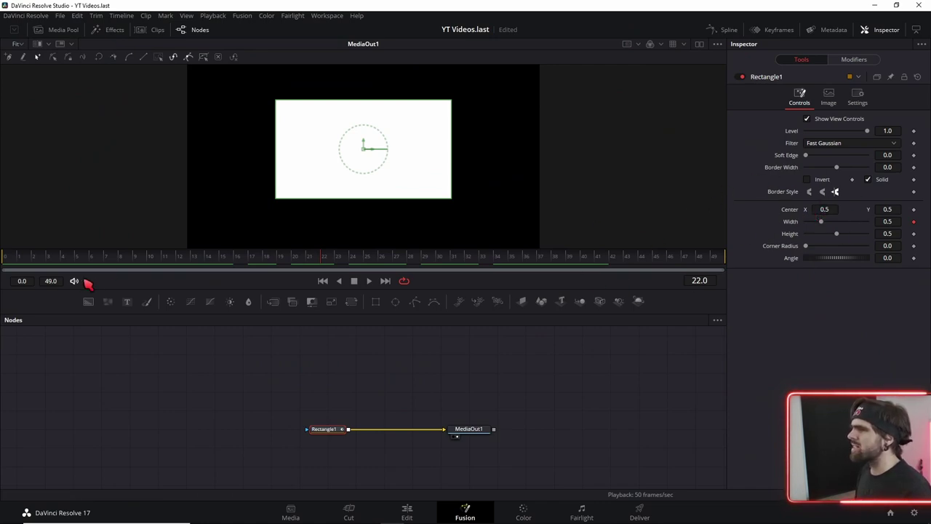
Keyframe Rectangle1's Center and drag it right and upward to build a motion path
{"action": "left_click_drag", "start_coordinate": [46, 260], "coordinate": [6, 260]}
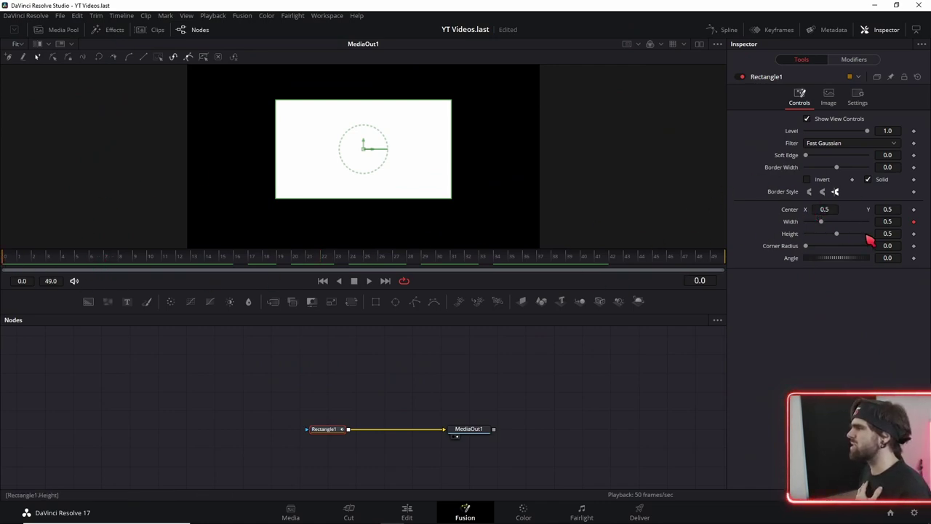
{"action": "left_click", "coordinate": [913, 210]}
{"action": "left_click", "coordinate": [913, 221]}
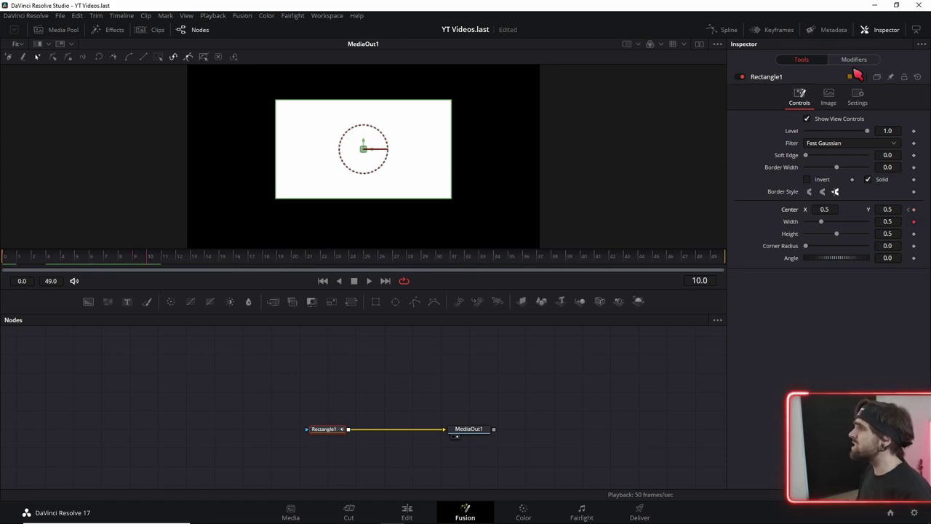
{"action": "left_click", "coordinate": [856, 62]}
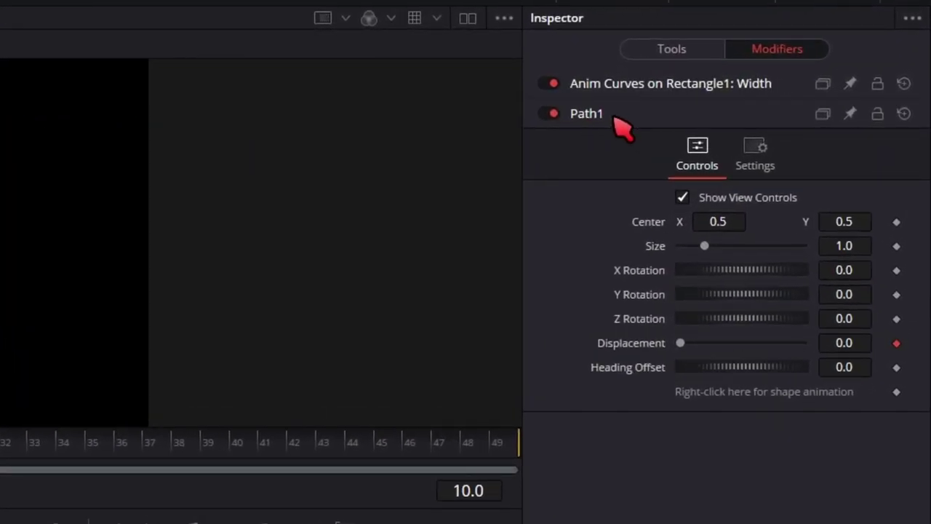
{"action": "left_click", "coordinate": [667, 50]}
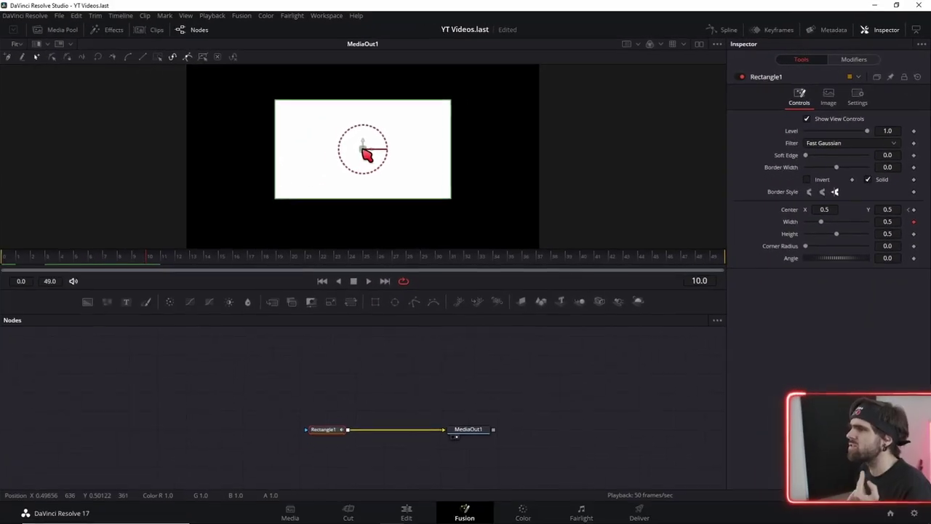
{"action": "mouse_move", "coordinate": [363, 149]}
{"action": "left_mouse_down"}
{"action": "mouse_move", "coordinate": [513, 218]}
{"action": "mouse_move", "coordinate": [434, 195]}
{"action": "left_mouse_up"}
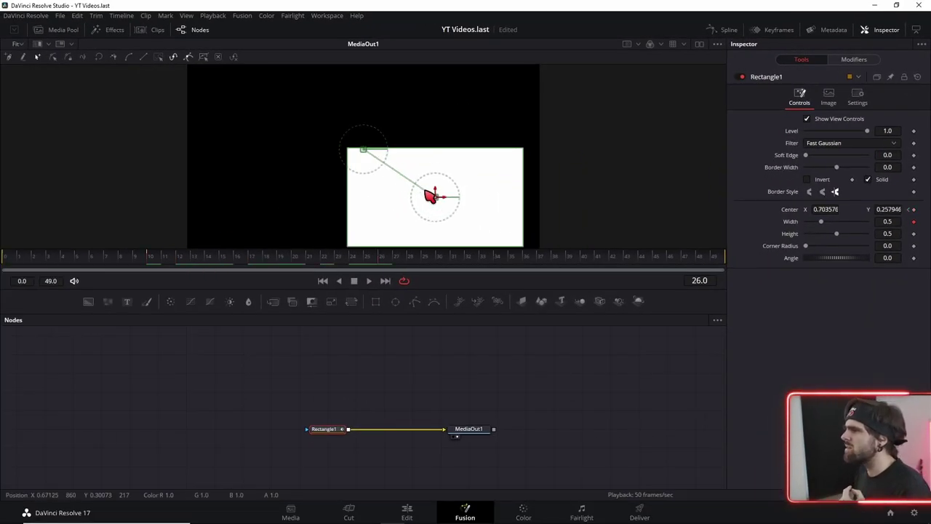
{"action": "left_click_drag", "start_coordinate": [441, 204], "coordinate": [442, 120]}
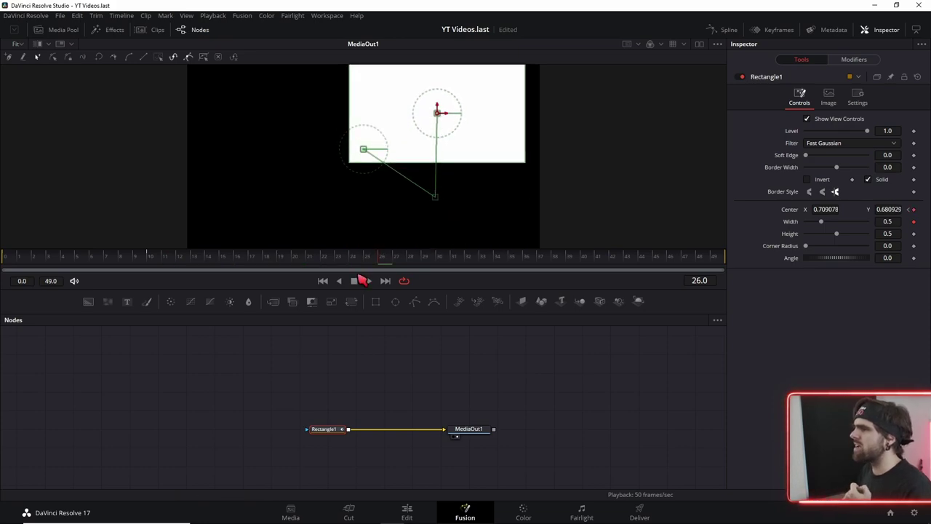
{"action": "mouse_move", "coordinate": [357, 260]}
{"action": "left_mouse_down"}
{"action": "mouse_move", "coordinate": [72, 235]}
{"action": "mouse_move", "coordinate": [179, 253]}
{"action": "mouse_move", "coordinate": [6, 251]}
{"action": "left_mouse_up"}
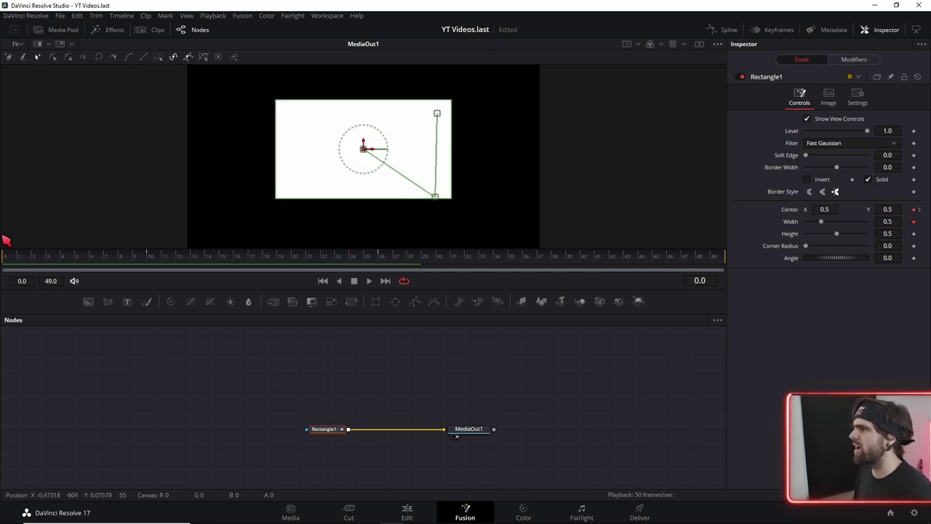
{"action": "left_click", "coordinate": [854, 59]}
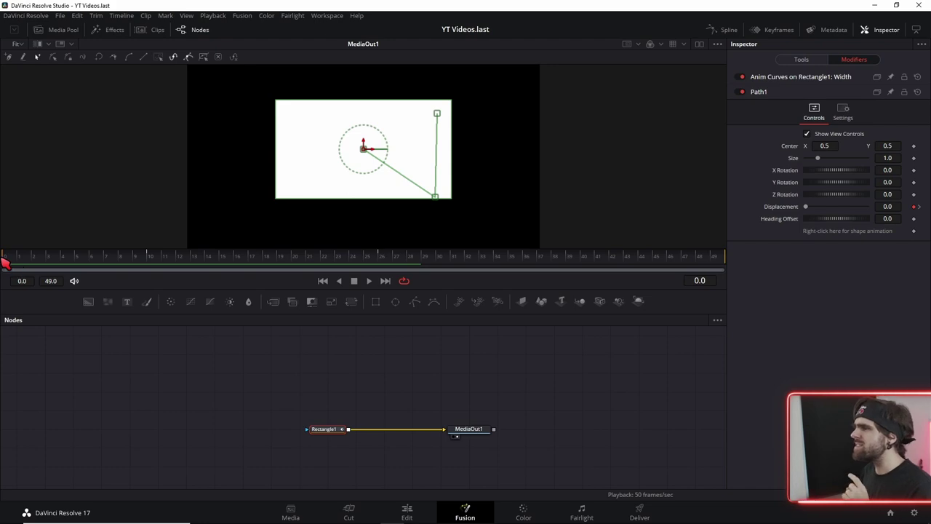
Remove the keyframed Path1 Displacement animation after checking its value at frame 19
{"action": "left_click_drag", "start_coordinate": [9, 263], "coordinate": [389, 279]}
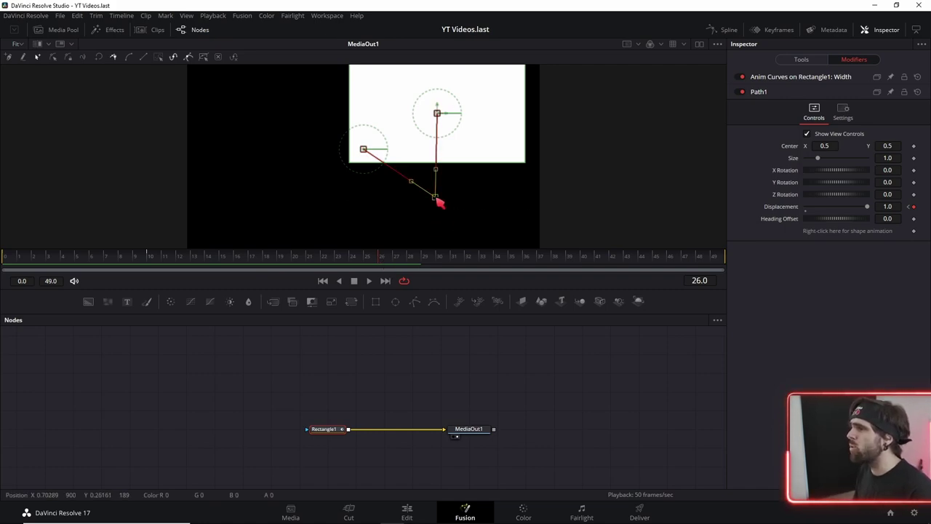
{"action": "left_click_drag", "start_coordinate": [376, 260], "coordinate": [150, 260]}
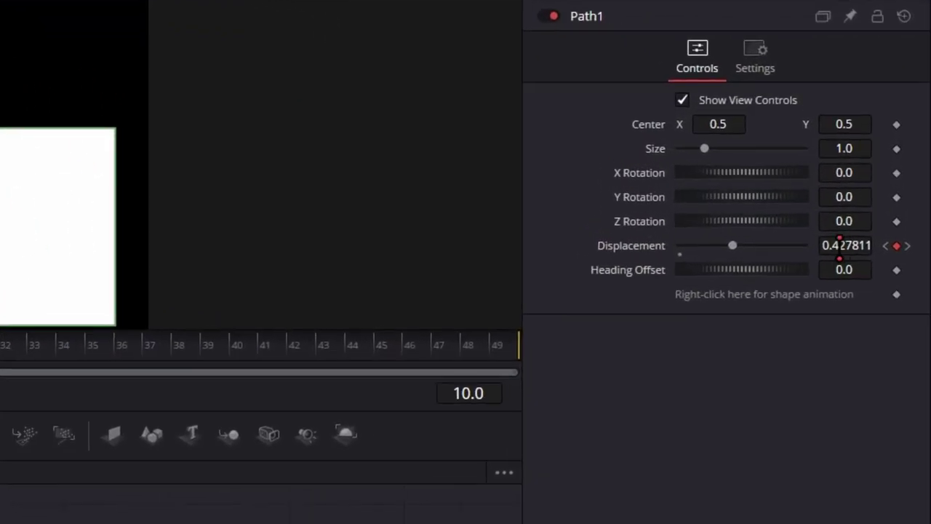
{"action": "left_click", "coordinate": [840, 245]}
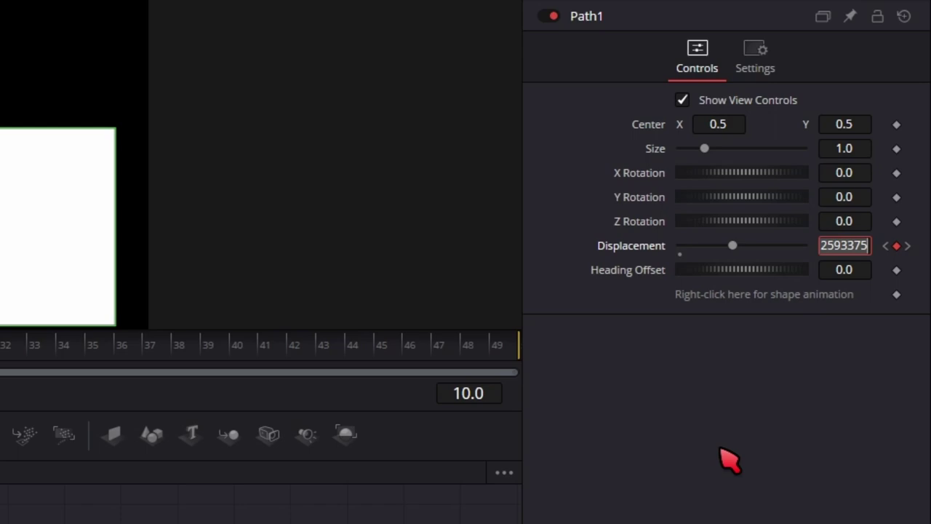
{"action": "right_click", "coordinate": [630, 251]}
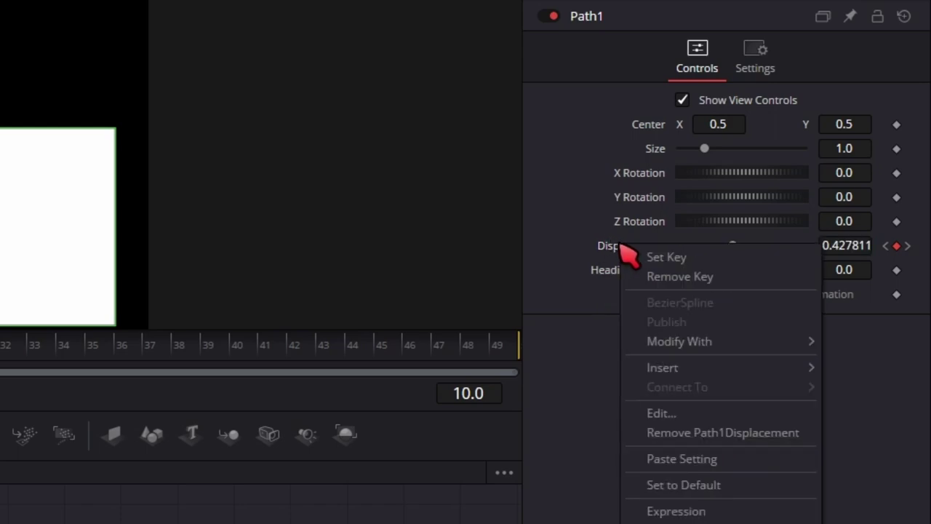
{"action": "left_click", "coordinate": [703, 432]}
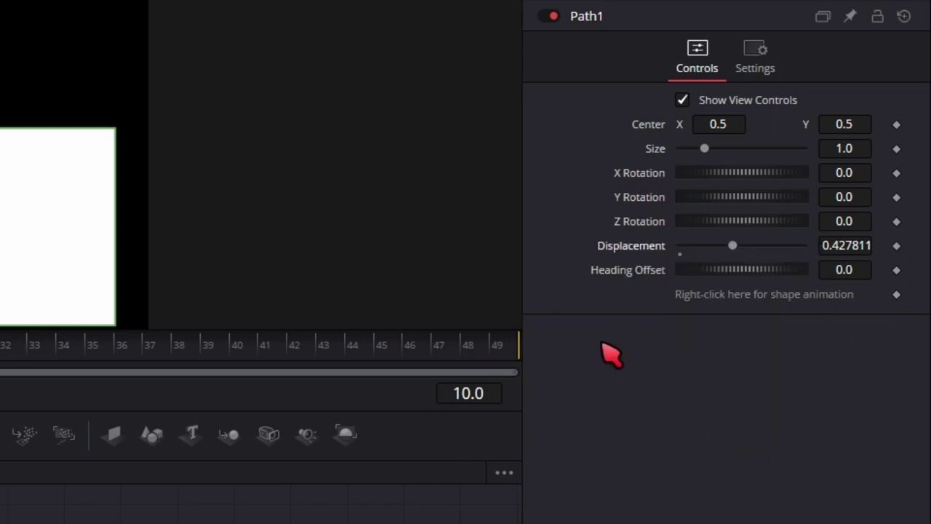
Drive Path1's Displacement with an Anim Curves modifier
{"action": "right_click", "coordinate": [630, 253]}
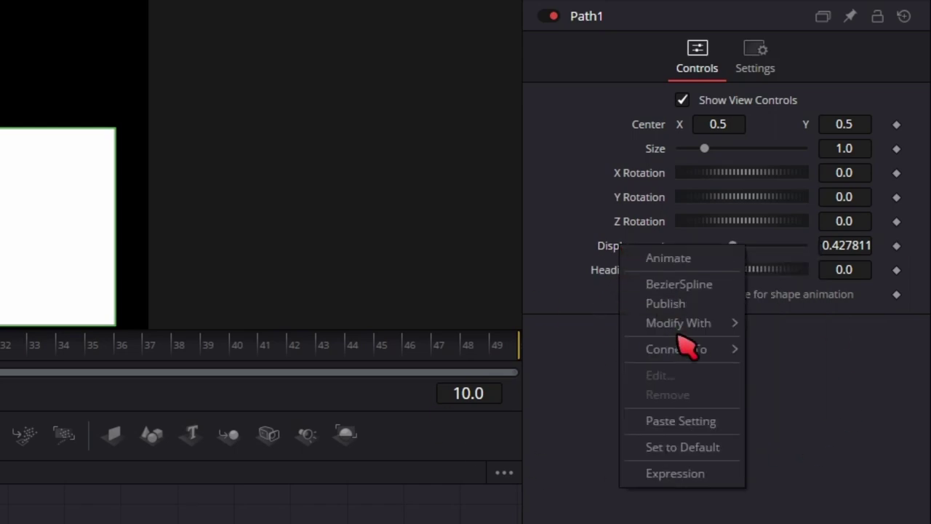
{"action": "mouse_move", "coordinate": [683, 327]}
{"action": "left_click", "coordinate": [785, 324]}
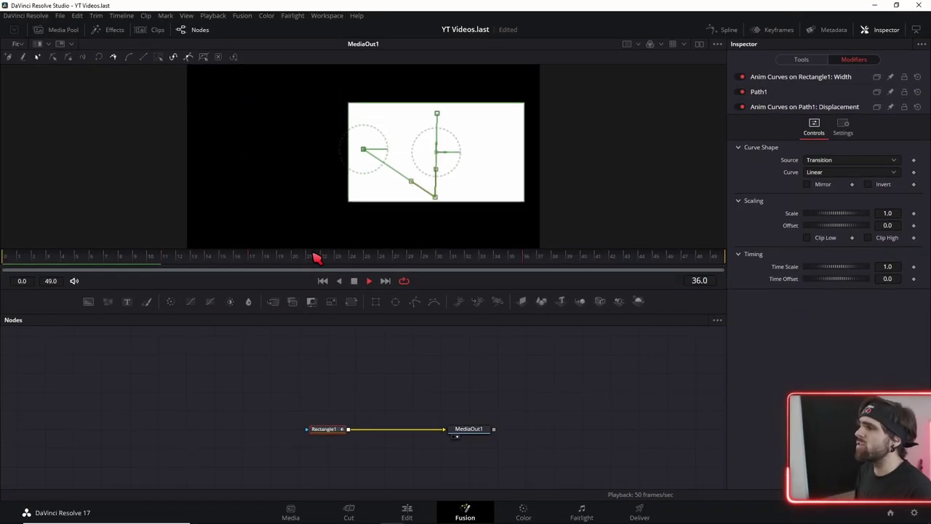
Switch the Displacement curve to Custom and add a point at In 0.25, Out 0.427811
{"action": "left_click", "coordinate": [4, 265]}
{"action": "left_click_drag", "start_coordinate": [4, 265], "coordinate": [680, 266]}
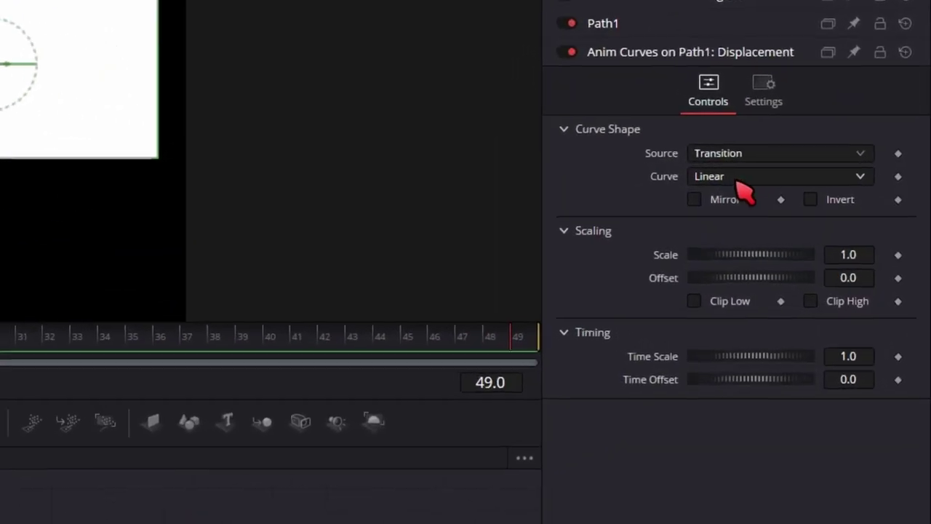
{"action": "left_click", "coordinate": [736, 184]}
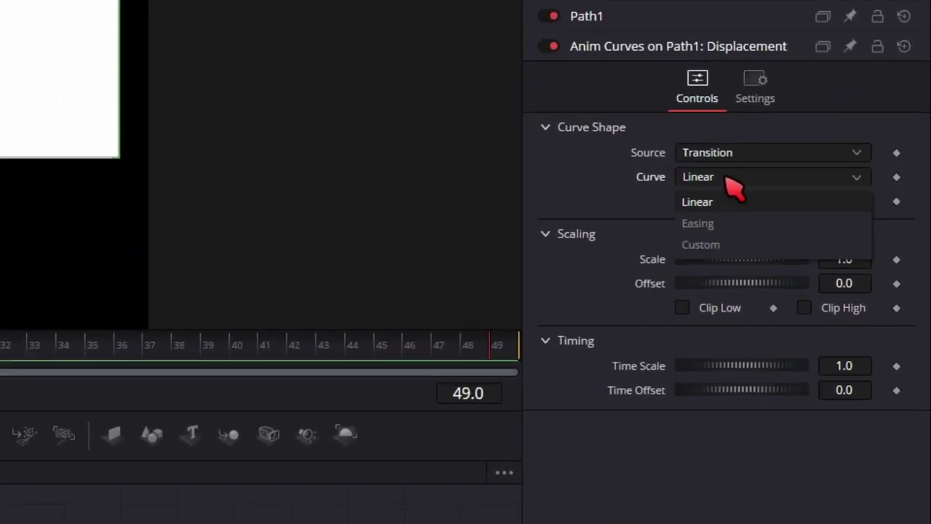
{"action": "left_click", "coordinate": [722, 246]}
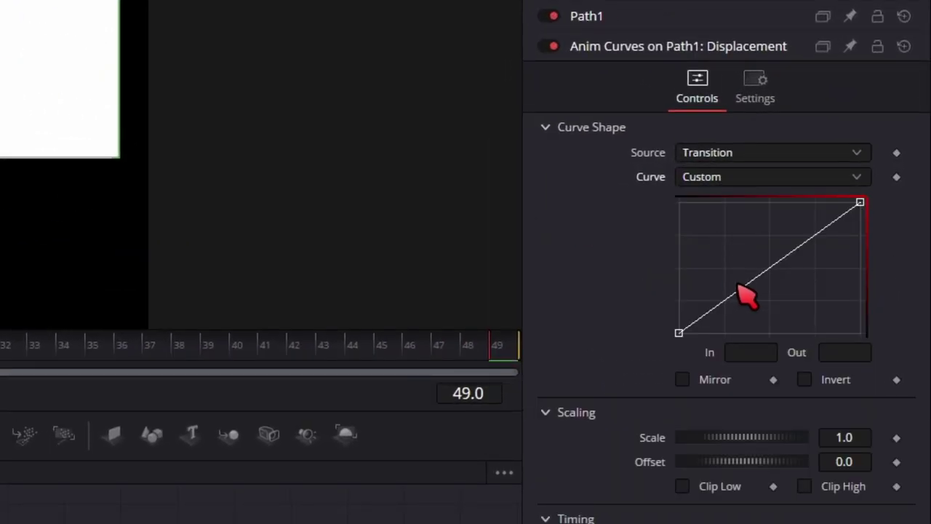
{"action": "left_click_drag", "start_coordinate": [746, 288], "coordinate": [727, 294]}
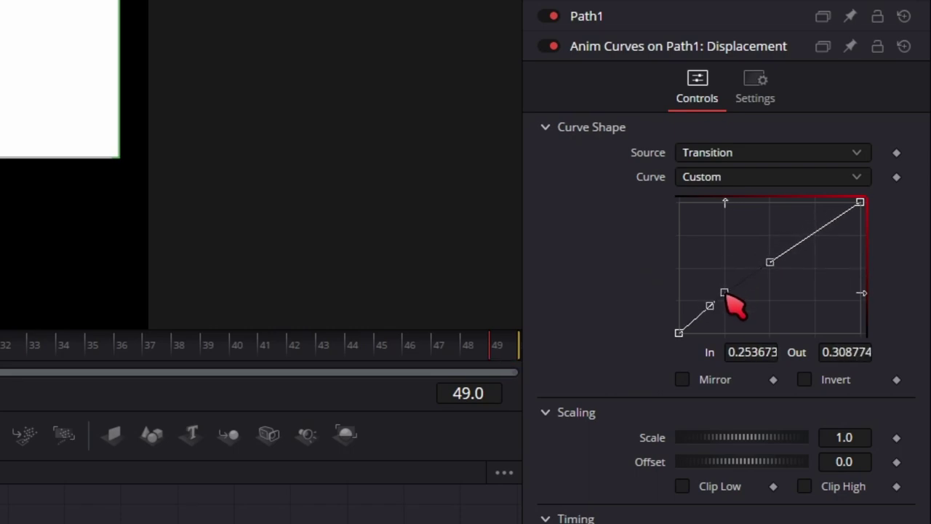
{"action": "left_click", "coordinate": [758, 352]}
{"action": "type", "text": "0."}
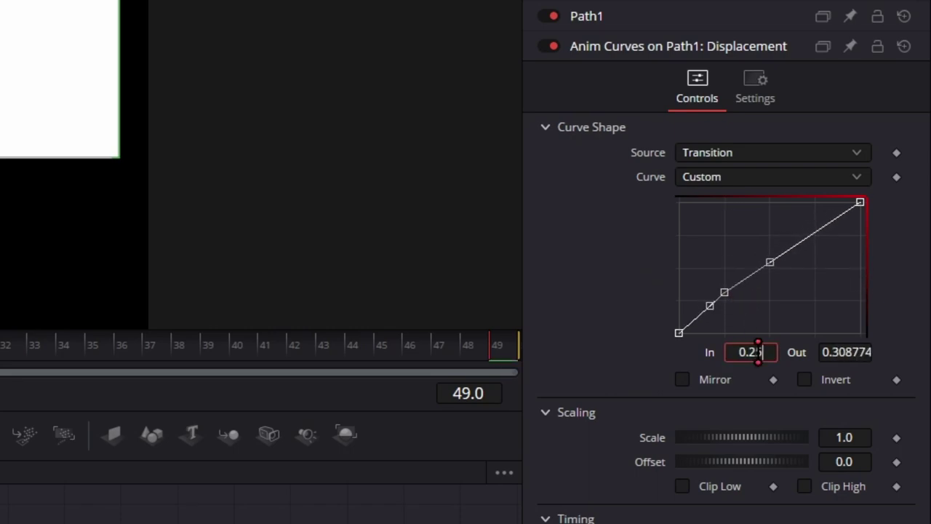
{"action": "key", "text": "Tab"}
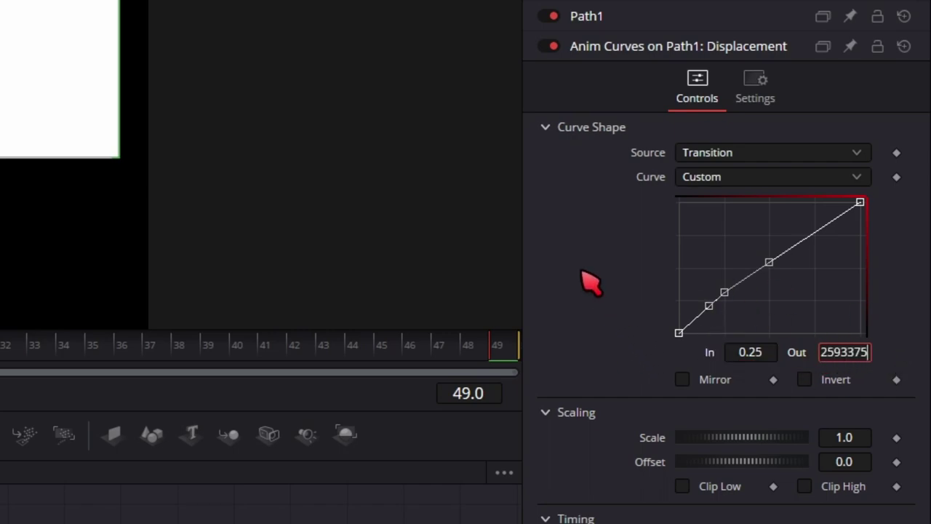
{"action": "type", "text": "0.427811"}
{"action": "key", "text": "Return"}
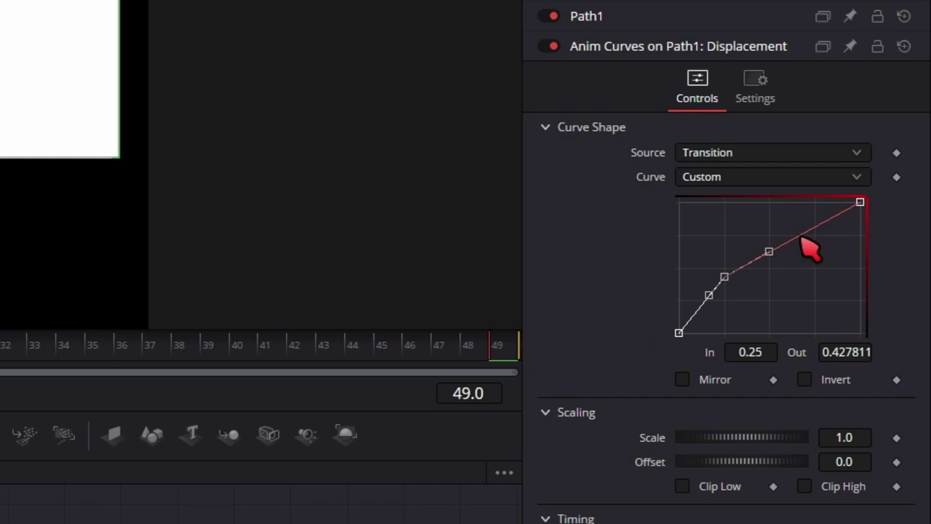
Add a second point at In 0.75, Out 0.427811, play back, and enable Mirror
{"action": "left_click_drag", "start_coordinate": [800, 237], "coordinate": [803, 280]}
{"action": "left_click", "coordinate": [755, 352]}
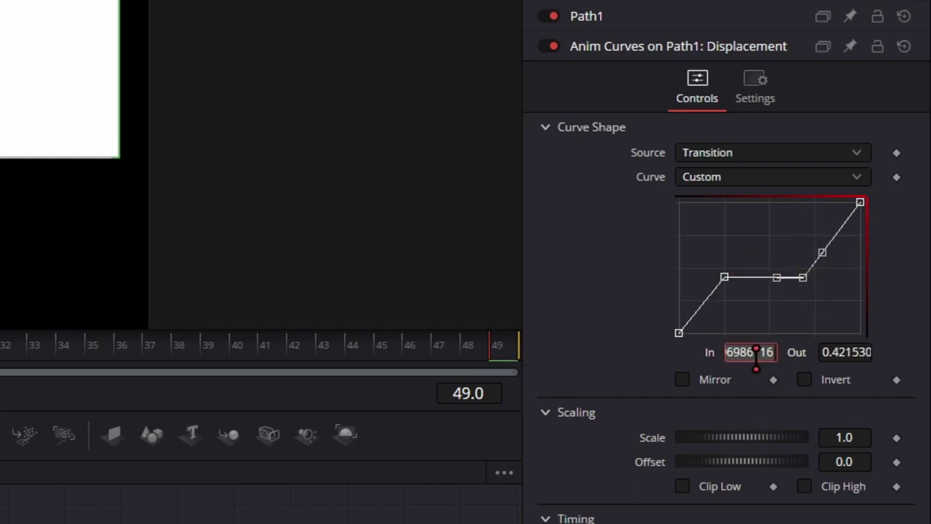
{"action": "type", "text": "5"}
{"action": "left_click", "coordinate": [843, 352]}
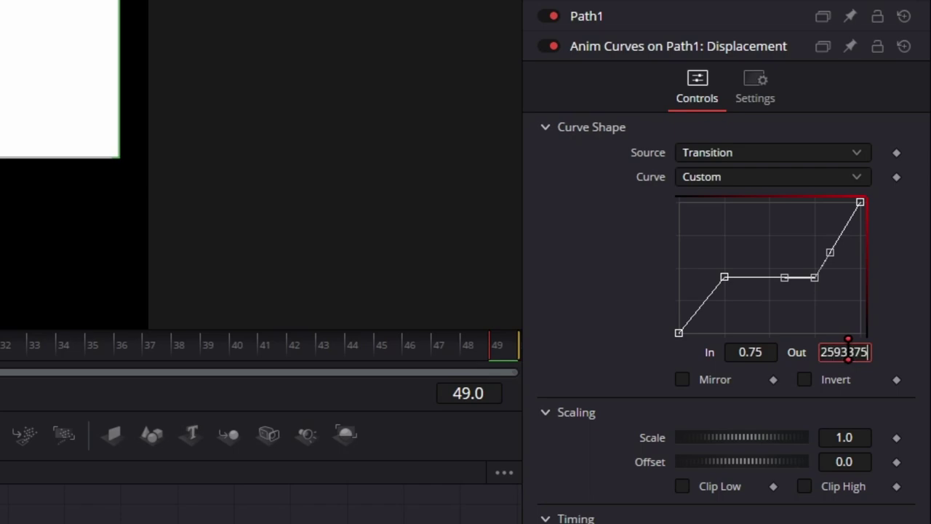
{"action": "key", "text": "Return"}
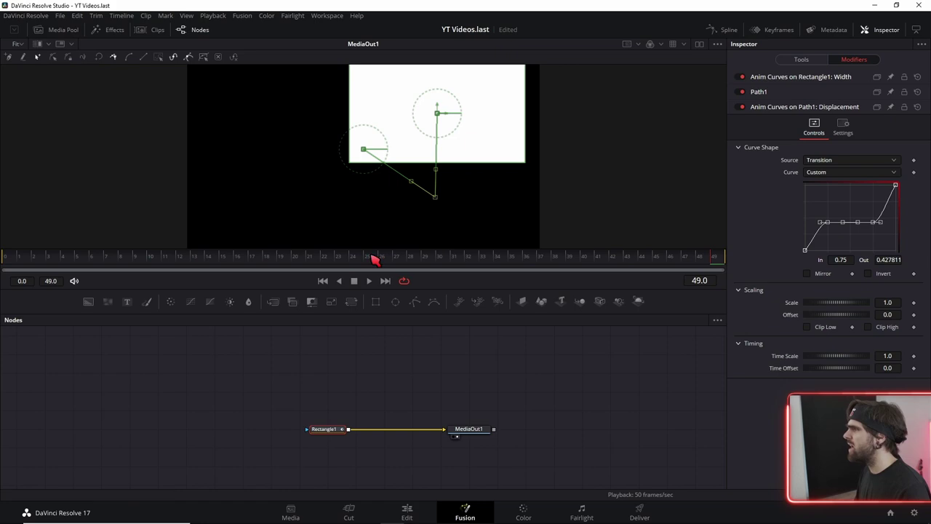
{"action": "key", "text": "space"}
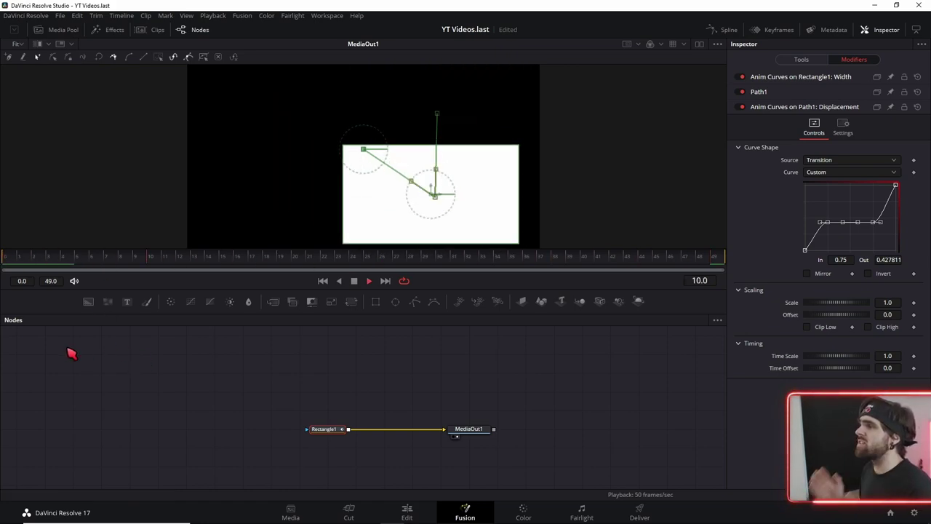
{"action": "left_click", "coordinate": [806, 273]}
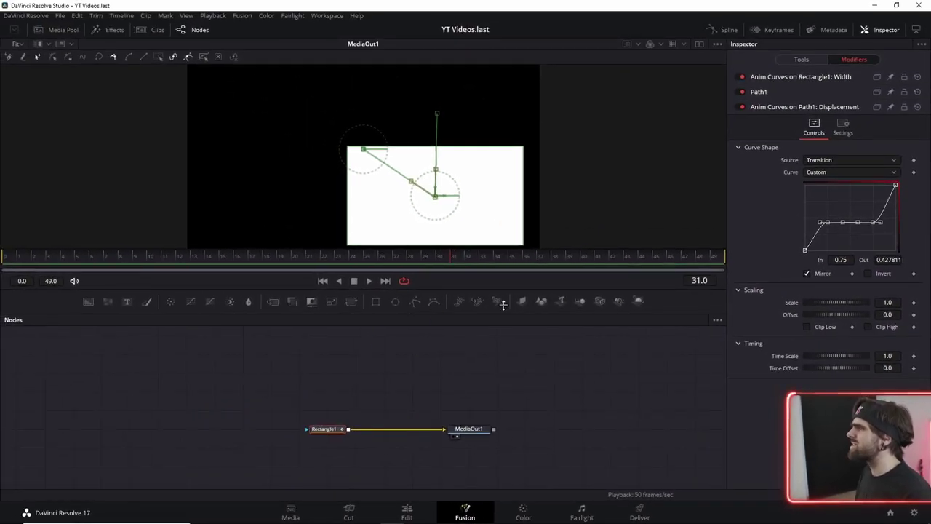
Remove the path from Rectangle1's Center, reset it to default, and drive it with Vector Result
{"action": "left_click", "coordinate": [805, 59]}
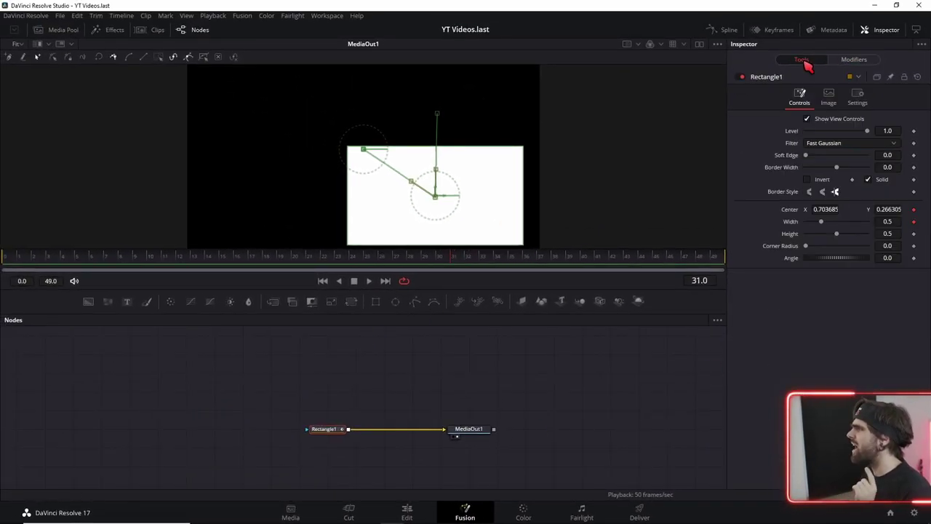
{"action": "right_click", "coordinate": [796, 208]}
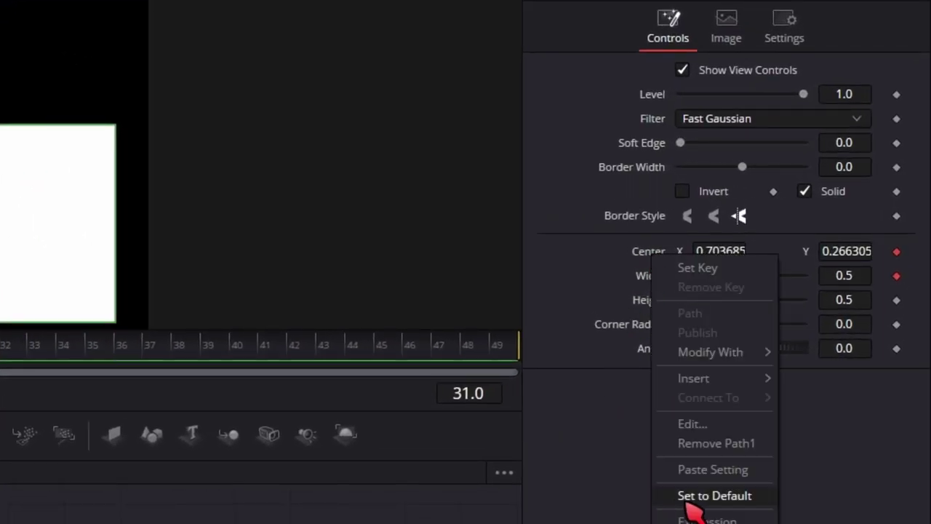
{"action": "left_click", "coordinate": [717, 445]}
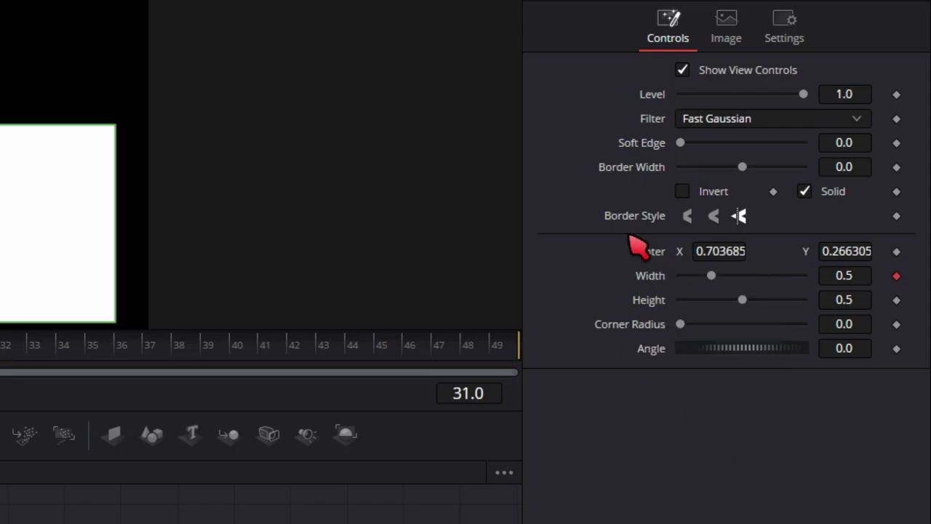
{"action": "right_click", "coordinate": [652, 262]}
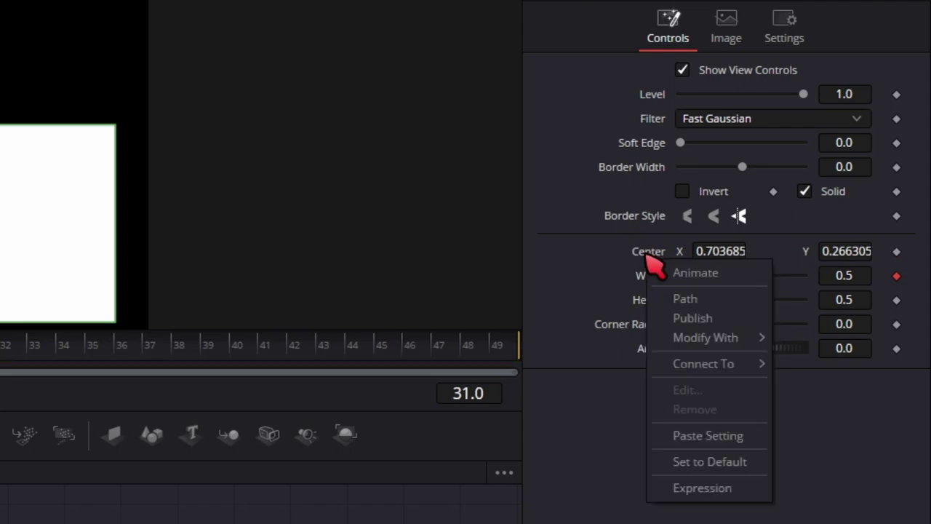
{"action": "left_click", "coordinate": [709, 461]}
{"action": "right_click", "coordinate": [647, 252]}
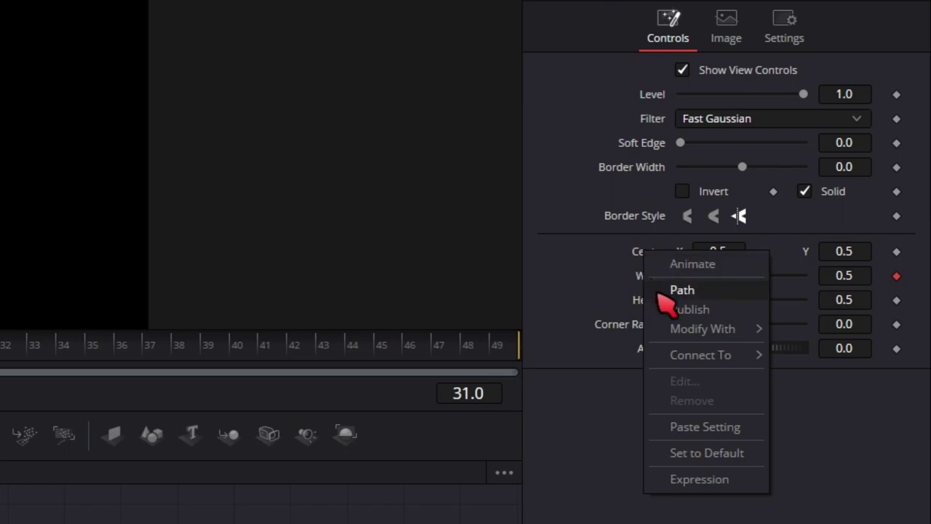
{"action": "mouse_move", "coordinate": [668, 335]}
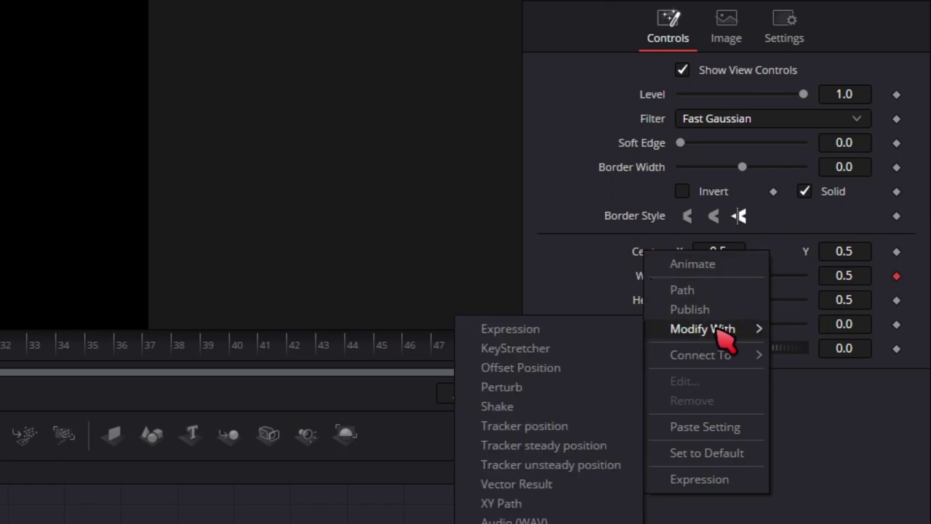
{"action": "left_click", "coordinate": [541, 491]}
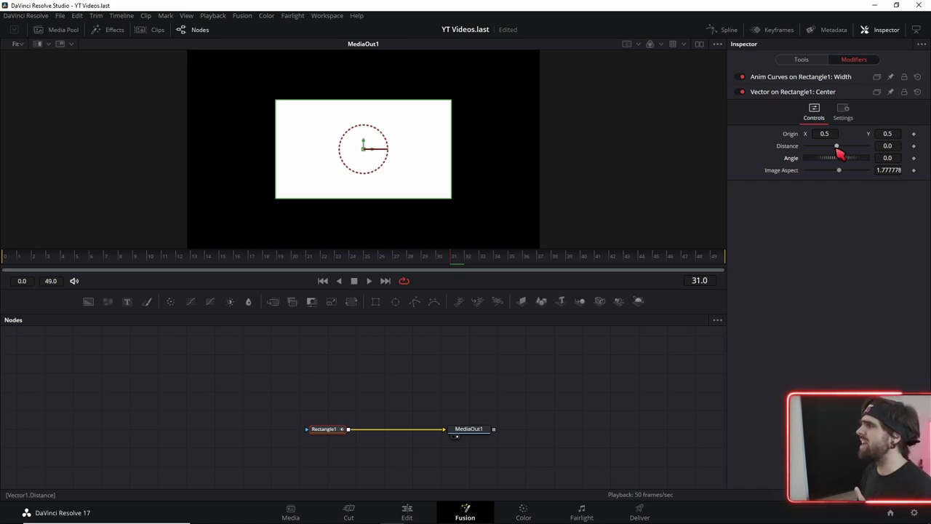
Animate the Vector's Distance with an inverted Anim Curves modifier and preview the motion
{"action": "mouse_move", "coordinate": [837, 148]}
{"action": "left_mouse_down"}
{"action": "mouse_move", "coordinate": [840, 158]}
{"action": "mouse_move", "coordinate": [823, 146]}
{"action": "mouse_move", "coordinate": [851, 157]}
{"action": "mouse_move", "coordinate": [835, 158]}
{"action": "left_mouse_up"}
{"action": "double_click", "coordinate": [806, 146]}
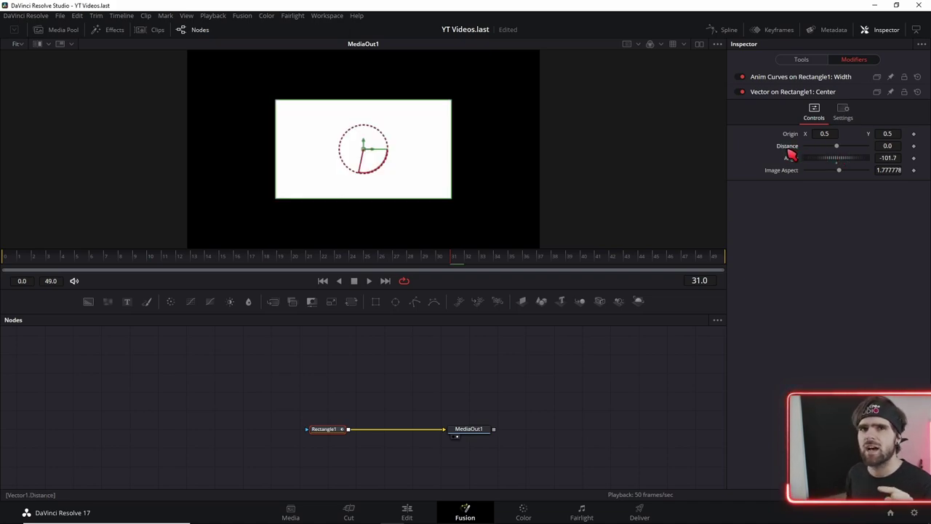
{"action": "mouse_move", "coordinate": [842, 145]}
{"action": "left_mouse_down"}
{"action": "mouse_move", "coordinate": [805, 145]}
{"action": "mouse_move", "coordinate": [861, 146]}
{"action": "left_mouse_up"}
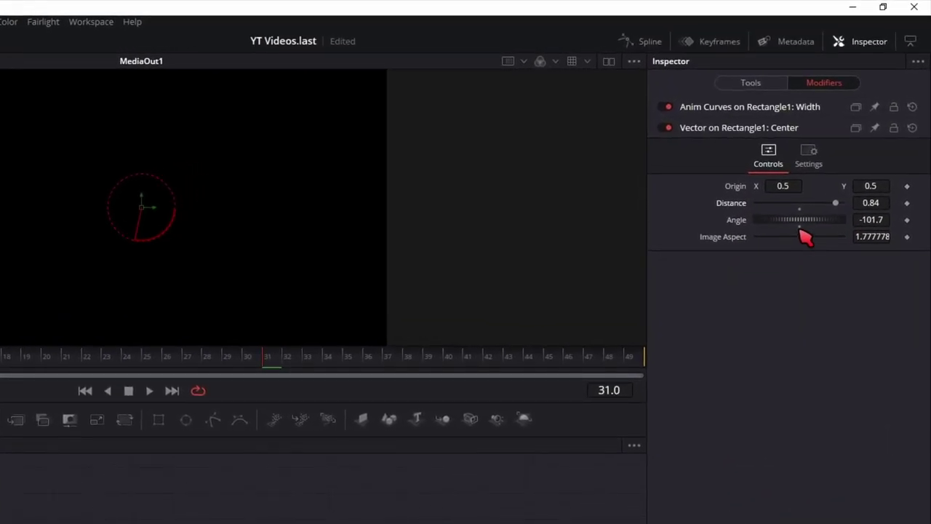
{"action": "double_click", "coordinate": [801, 210]}
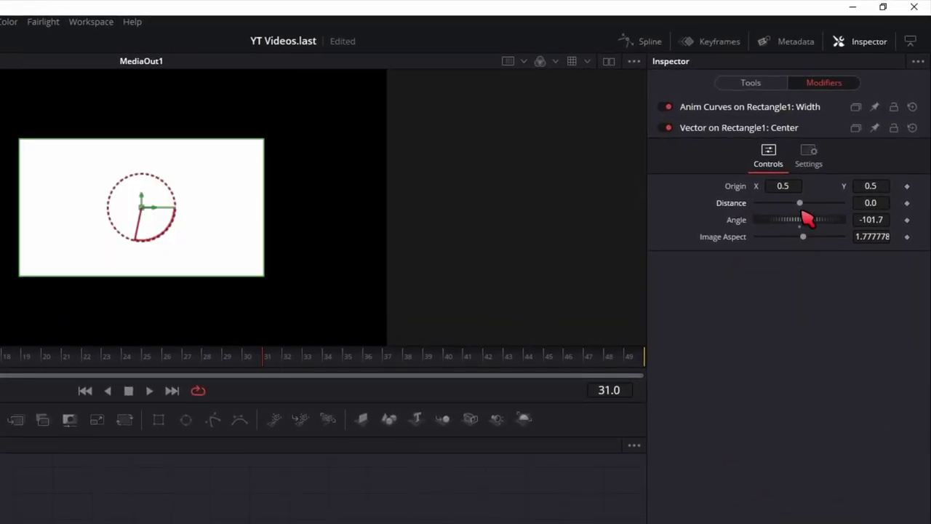
{"action": "right_click", "coordinate": [731, 211]}
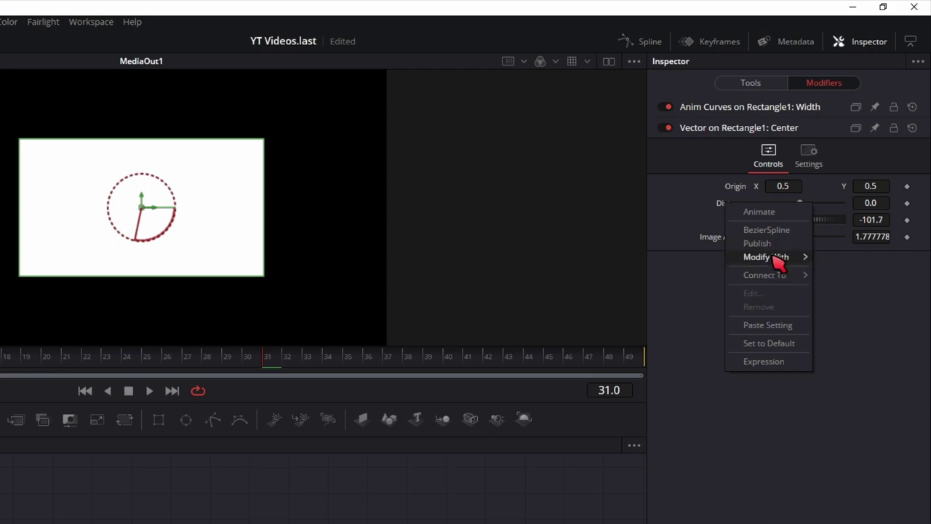
{"action": "mouse_move", "coordinate": [776, 258]}
{"action": "left_click", "coordinate": [692, 256]}
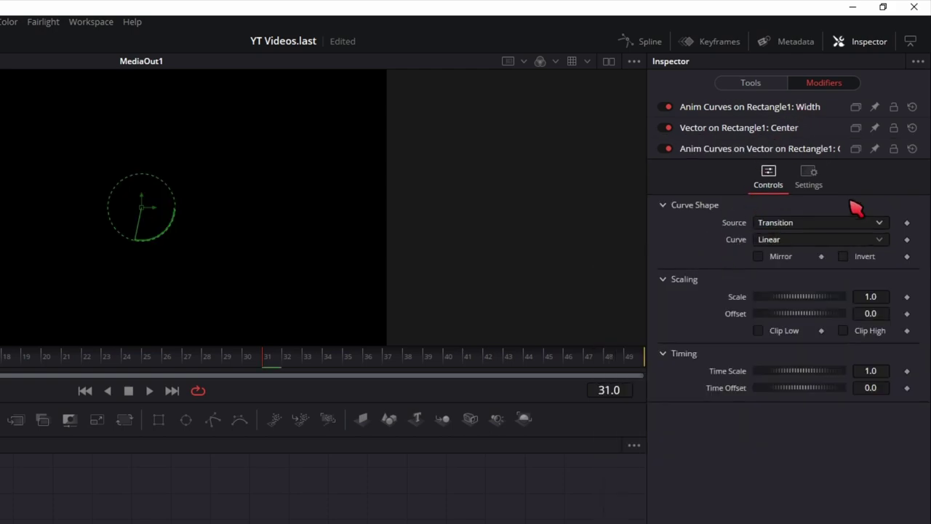
{"action": "left_click", "coordinate": [844, 257]}
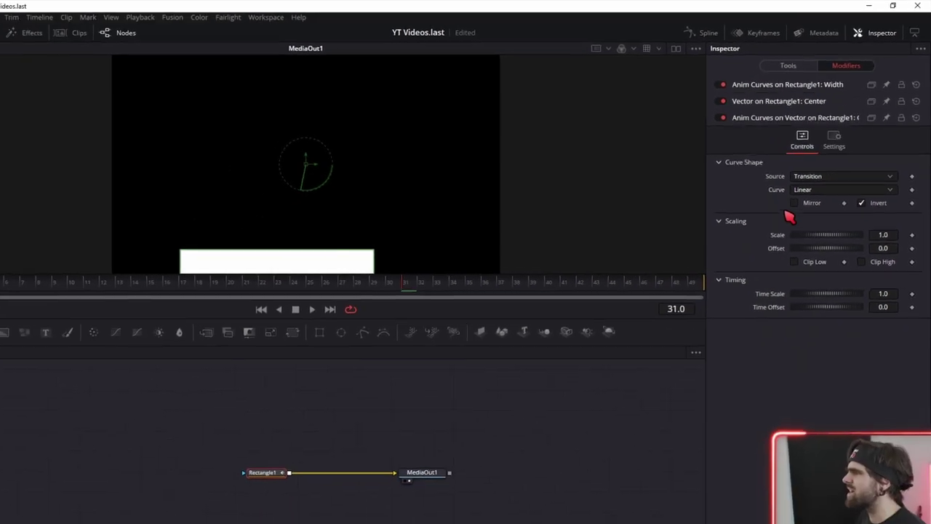
{"action": "key", "text": "space"}
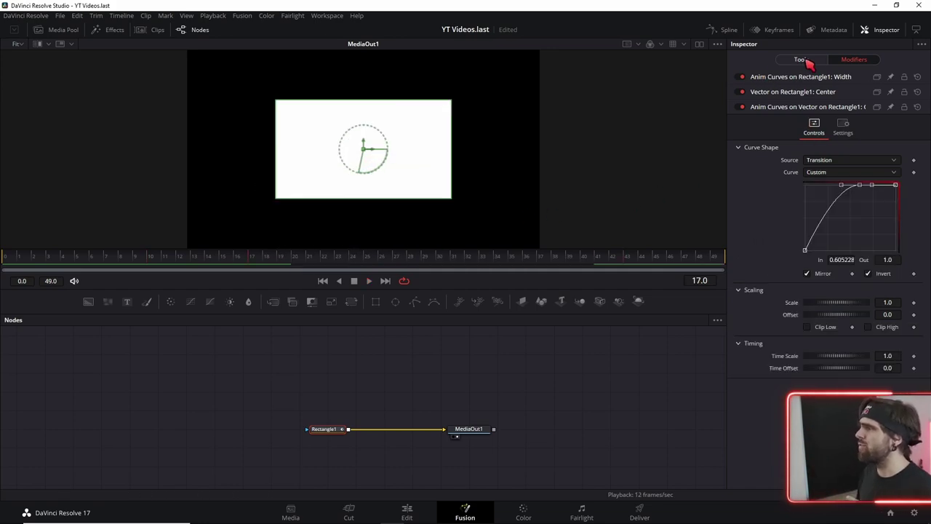
Remove the Vector1 modifier from Rectangle1's Center
{"action": "left_click", "coordinate": [803, 60]}
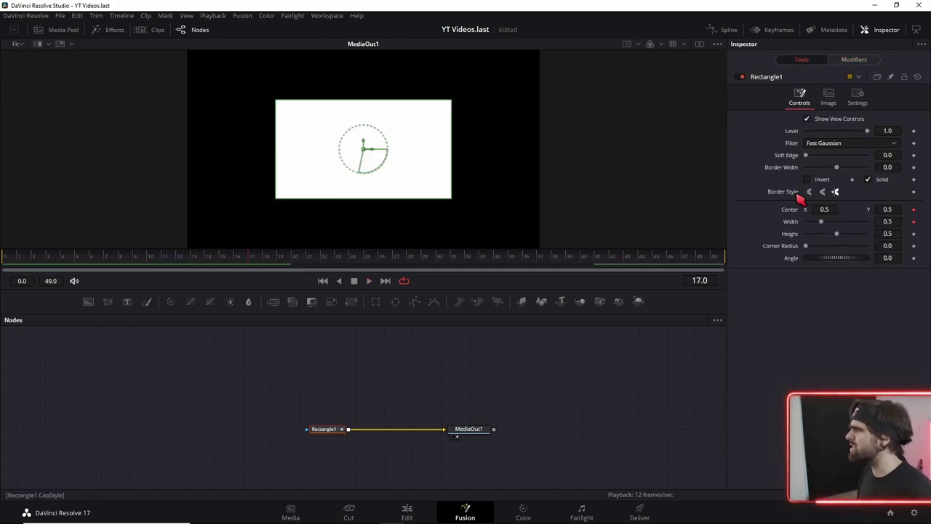
{"action": "right_click", "coordinate": [797, 217]}
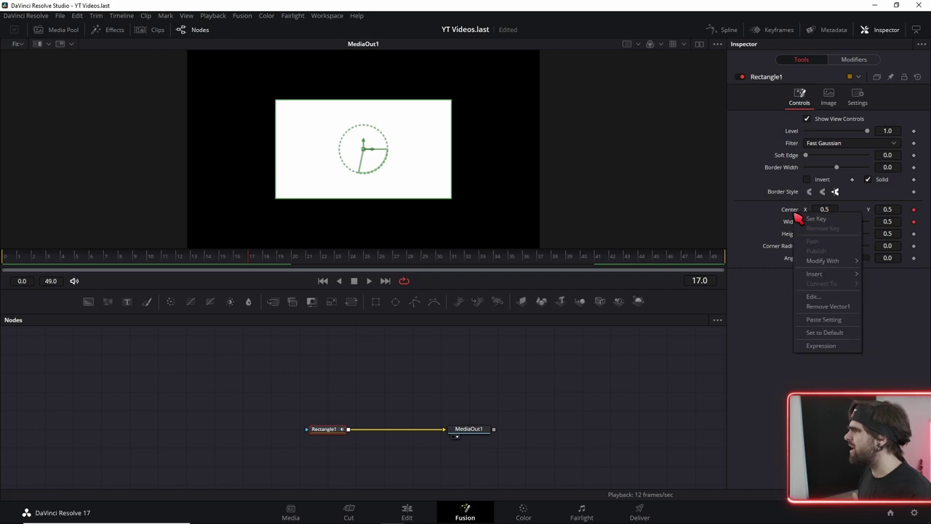
{"action": "left_click", "coordinate": [829, 310]}
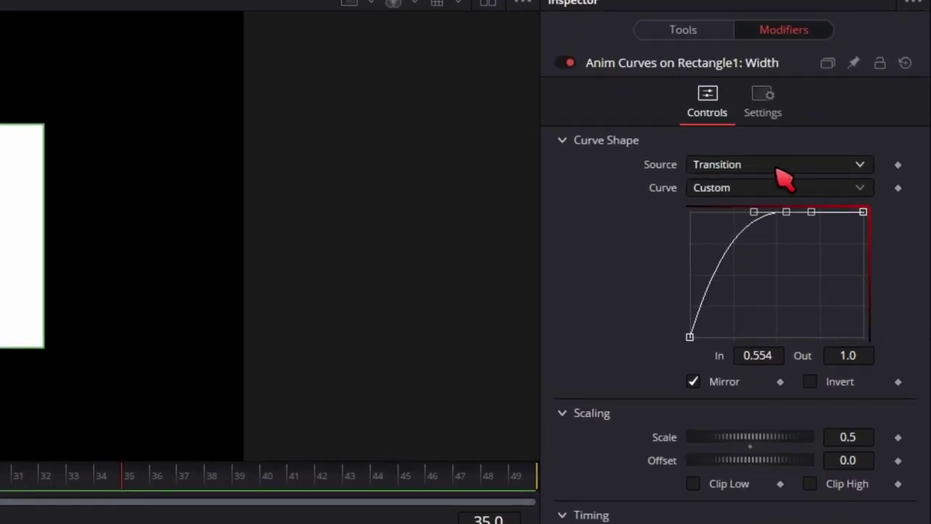
Try the width Anim Curves source as Duration during playback, then set it back to Transition
{"action": "left_click", "coordinate": [778, 168]}
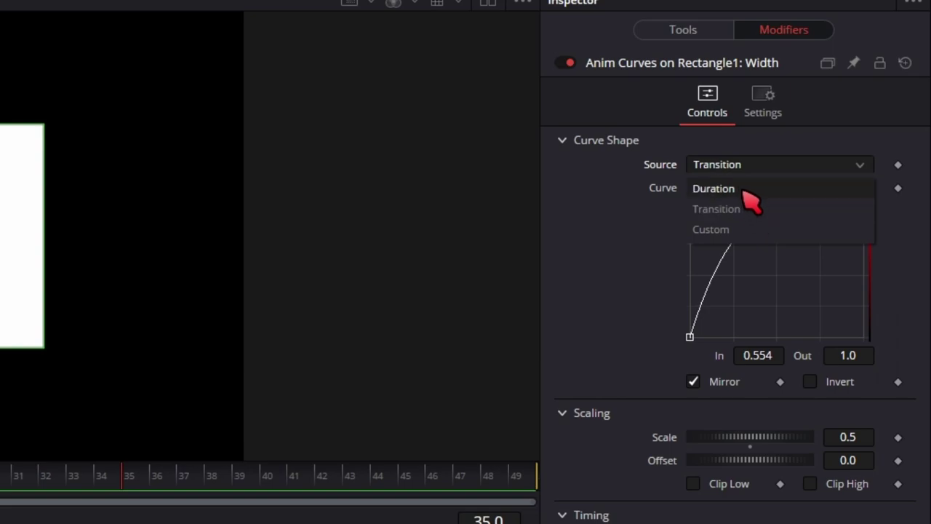
{"action": "left_click", "coordinate": [743, 192]}
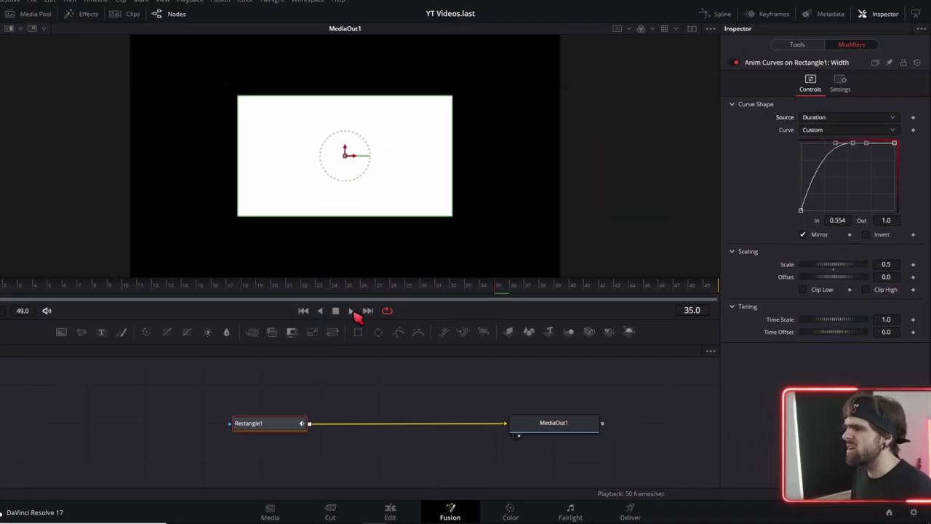
{"action": "left_click", "coordinate": [352, 310]}
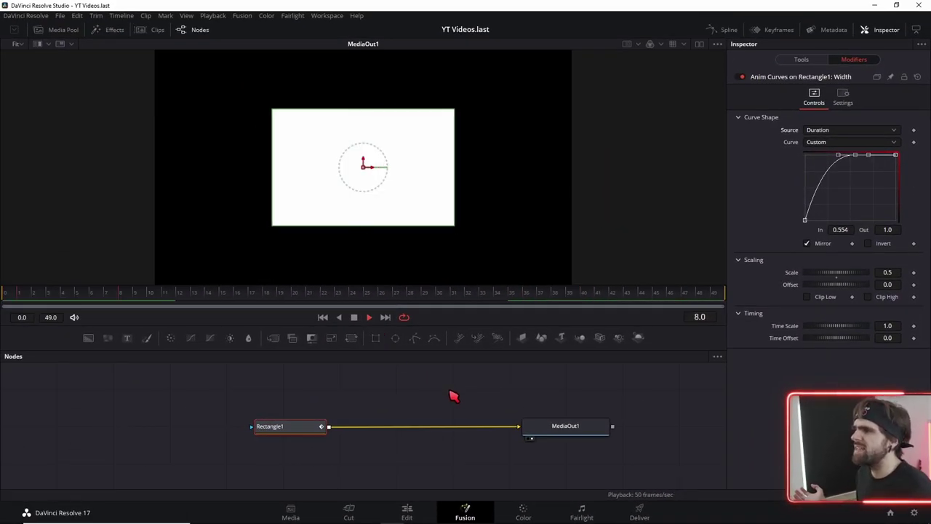
{"action": "left_click", "coordinate": [847, 129]}
{"action": "left_click", "coordinate": [829, 153]}
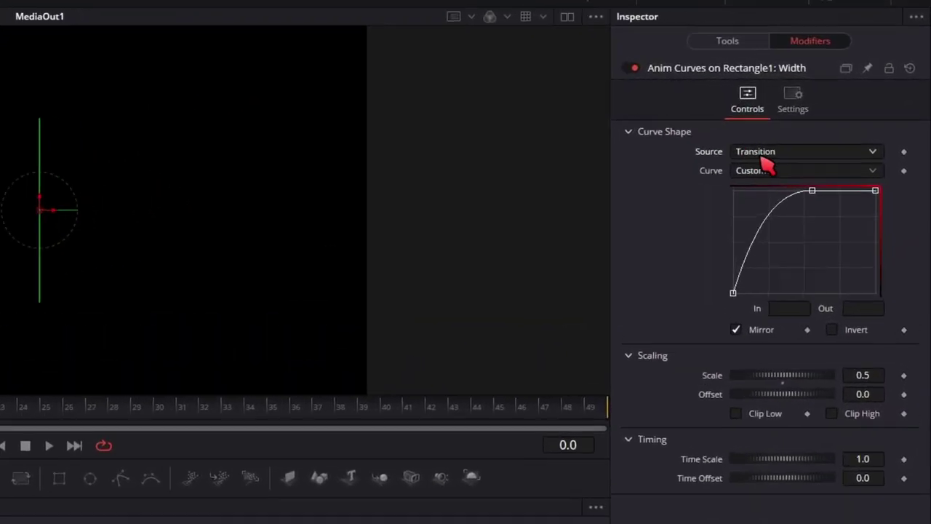
{"action": "left_click", "coordinate": [831, 130]}
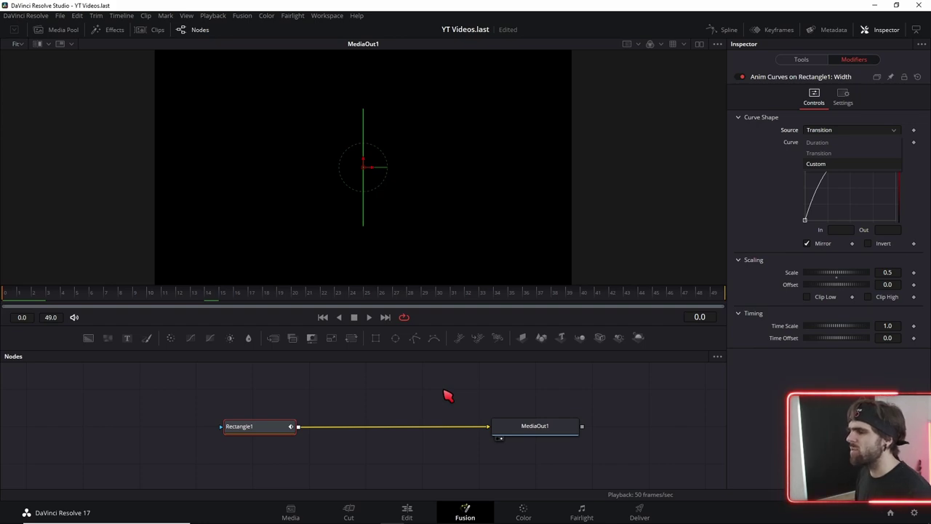
Copy the Fusion Composition clip onto V2, trim it to start after V1's clip, and open it in Fusion
{"action": "left_click", "coordinate": [408, 512]}
{"action": "left_click_drag", "start_coordinate": [214, 403], "coordinate": [218, 378]}
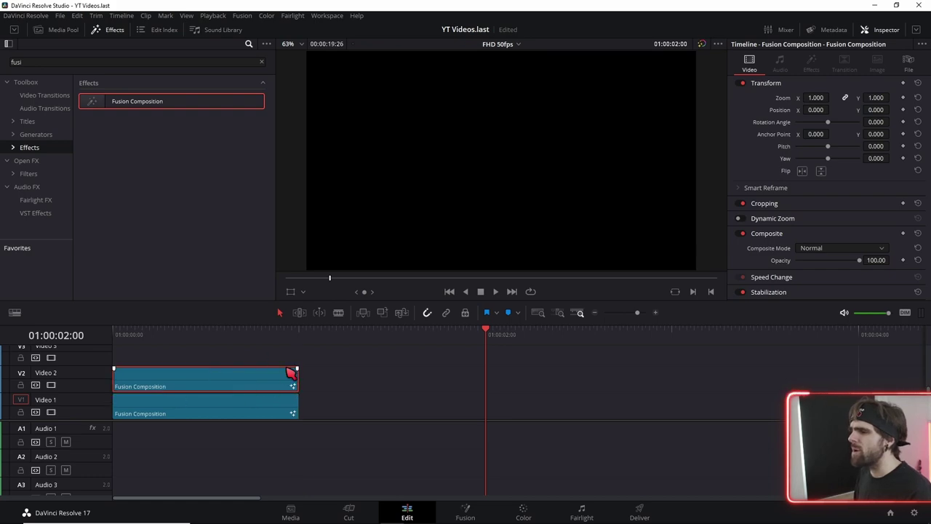
{"action": "left_click_drag", "start_coordinate": [292, 379], "coordinate": [483, 379]}
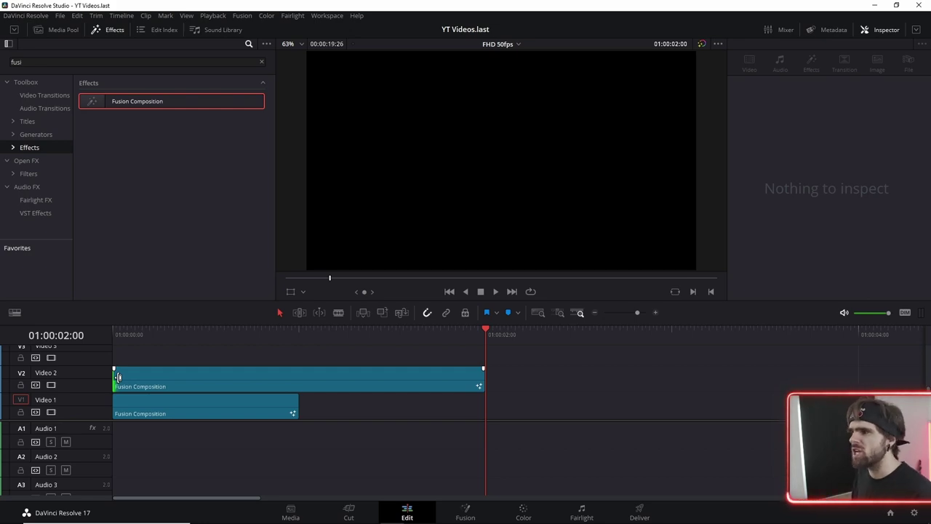
{"action": "left_click_drag", "start_coordinate": [120, 377], "coordinate": [302, 381]}
{"action": "left_click", "coordinate": [391, 336]}
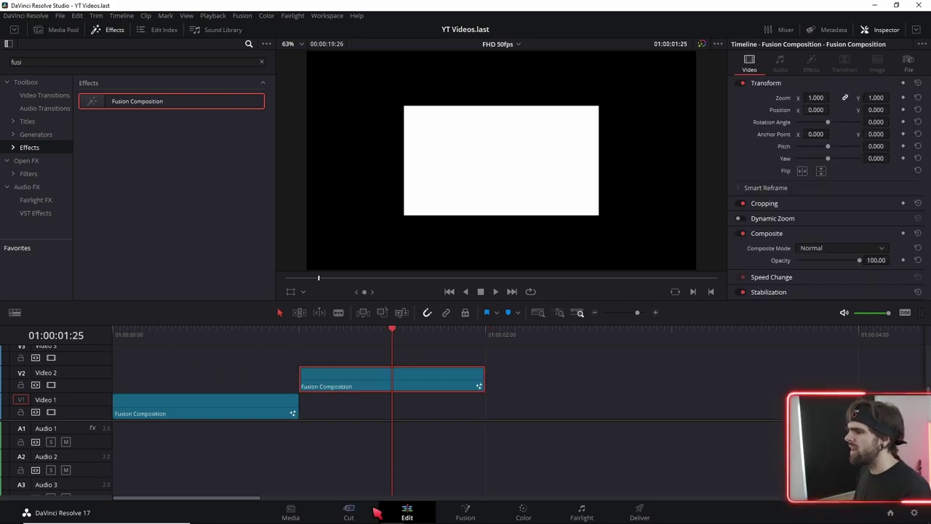
{"action": "left_click", "coordinate": [472, 507]}
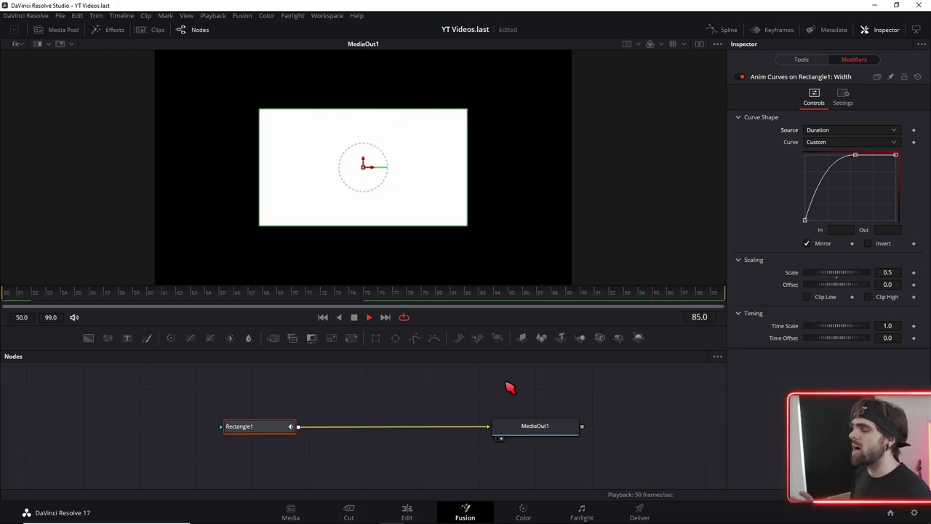
Stop playback and change the second comp's width Anim Curves source to Transition
{"action": "key", "text": "space"}
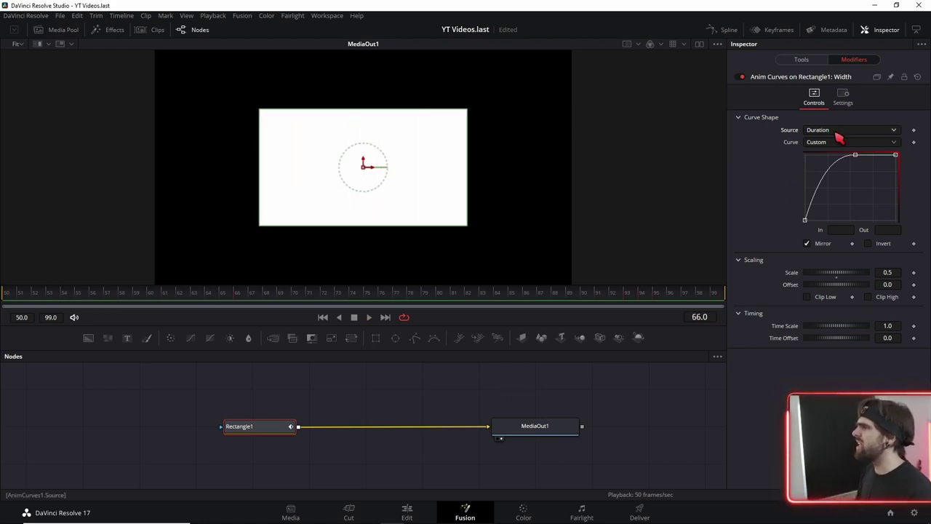
{"action": "left_click", "coordinate": [834, 155]}
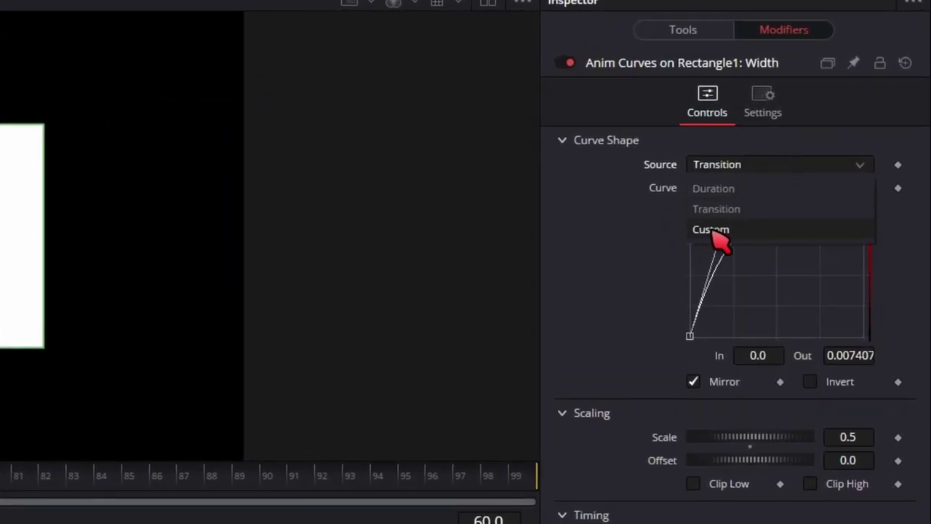
Test the width Anim Curves Input at 2.0, reset it to 0, then set about 0.435
{"action": "left_click", "coordinate": [714, 231]}
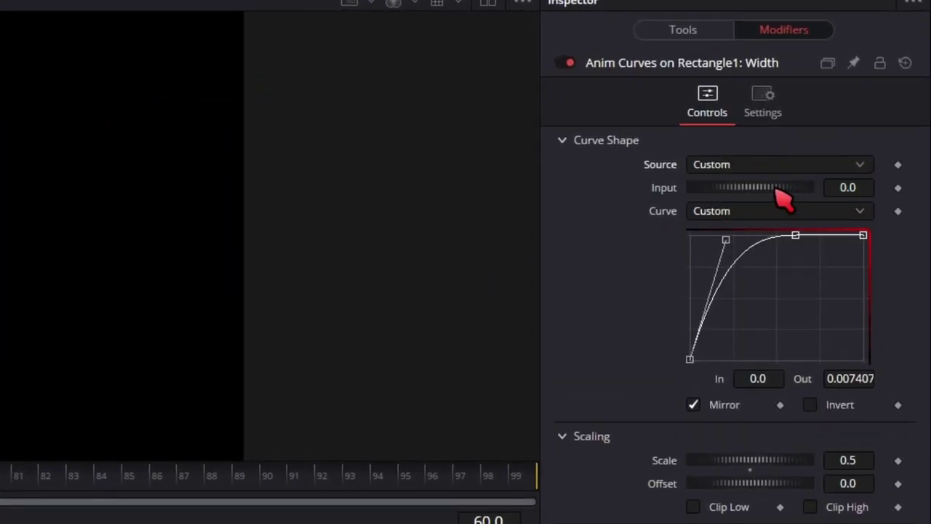
{"action": "left_click_drag", "start_coordinate": [743, 190], "coordinate": [855, 157]}
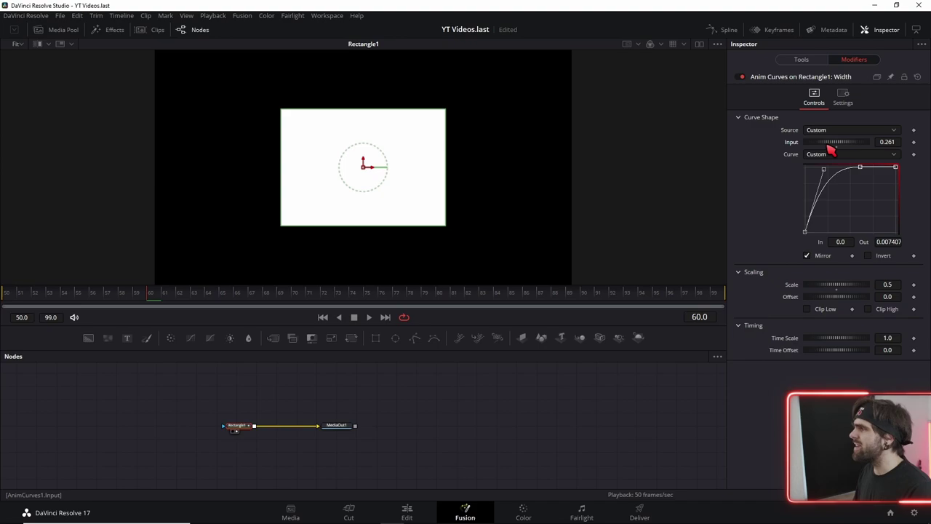
{"action": "left_click_drag", "start_coordinate": [829, 149], "coordinate": [856, 150]}
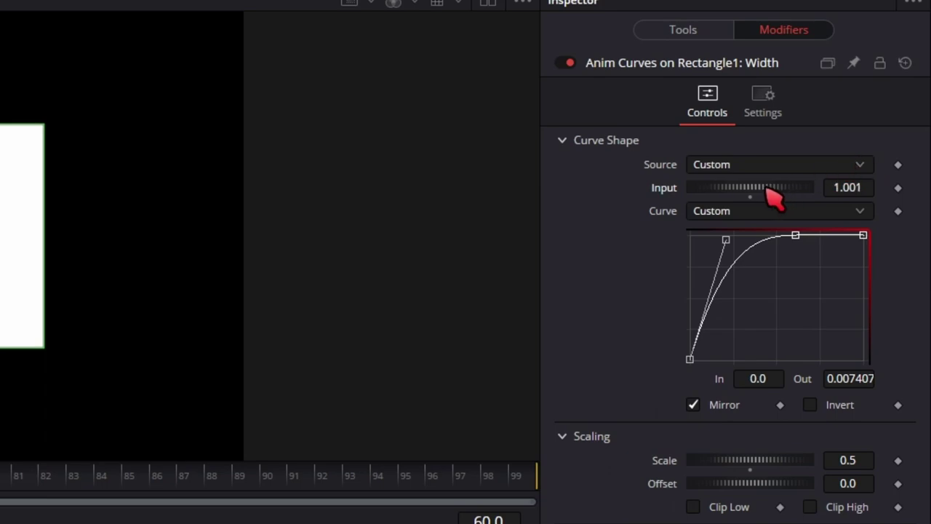
{"action": "left_click_drag", "start_coordinate": [773, 195], "coordinate": [738, 190]}
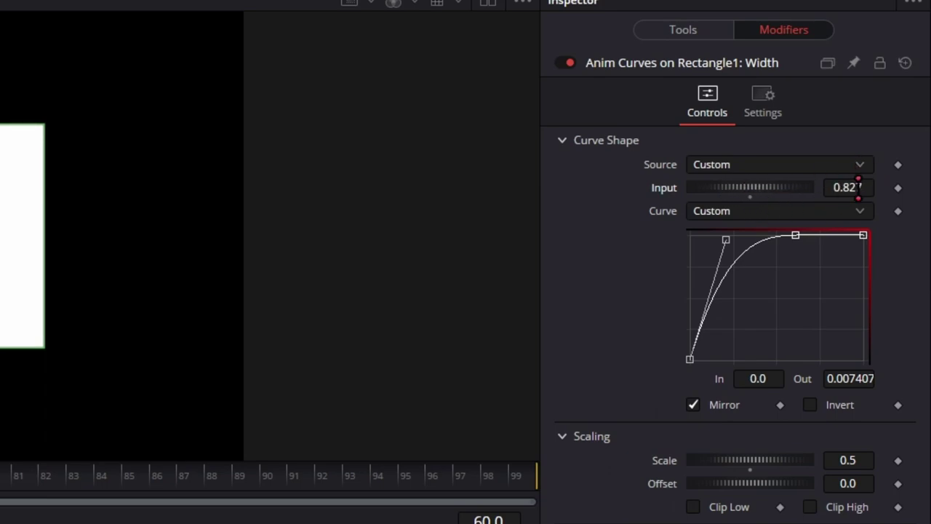
{"action": "key", "text": "Tab"}
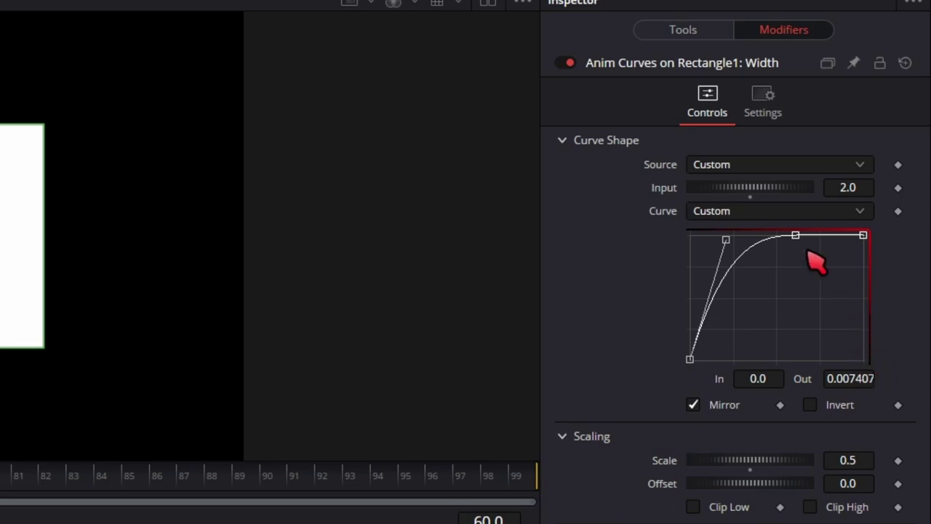
{"action": "left_click", "coordinate": [750, 197]}
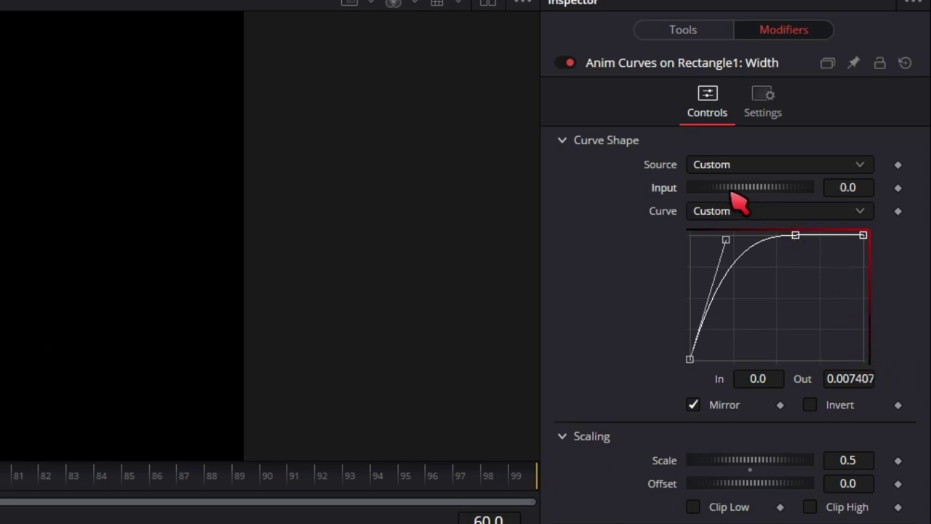
{"action": "mouse_move", "coordinate": [733, 195]}
{"action": "left_mouse_down"}
{"action": "mouse_move", "coordinate": [857, 143]}
{"action": "mouse_move", "coordinate": [843, 146]}
{"action": "left_mouse_up"}
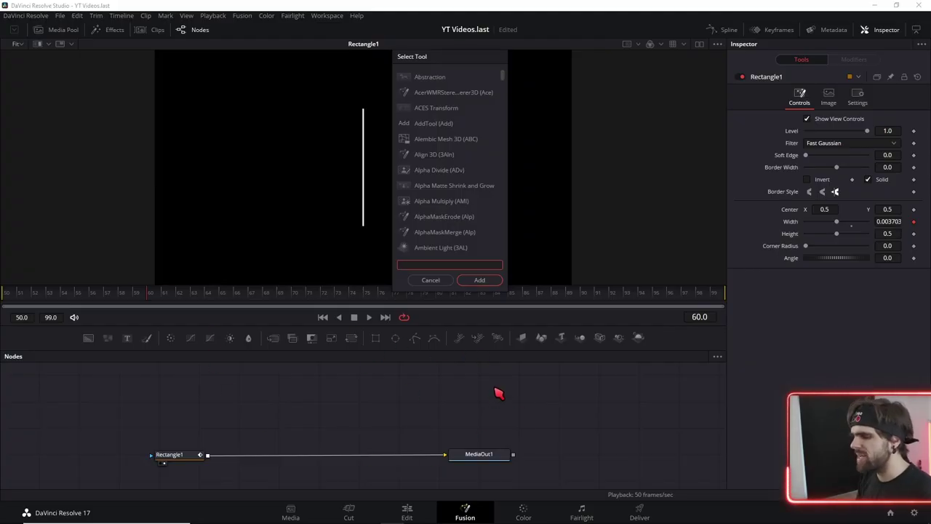
Add a Dissolve node with 'diss' and nudge its Background/Foreground mix higher
{"action": "type", "text": "diss"}
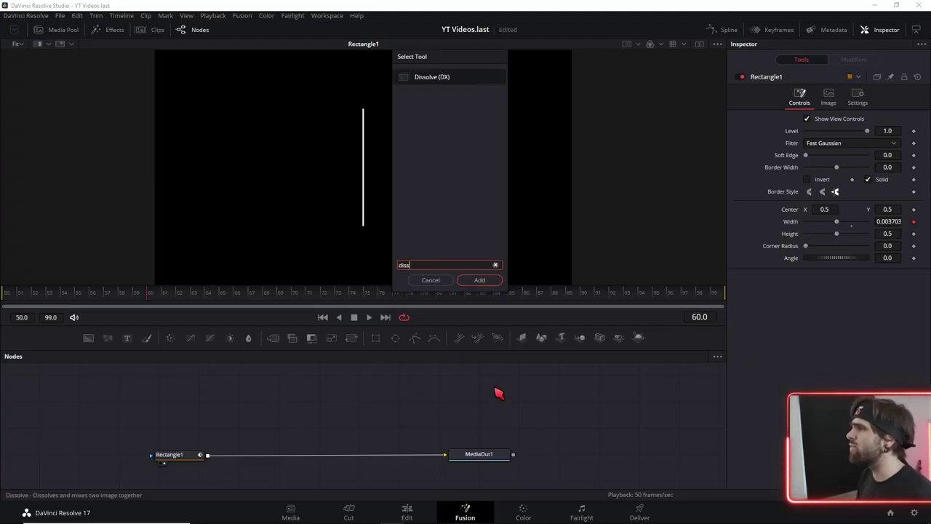
{"action": "key", "text": "Return"}
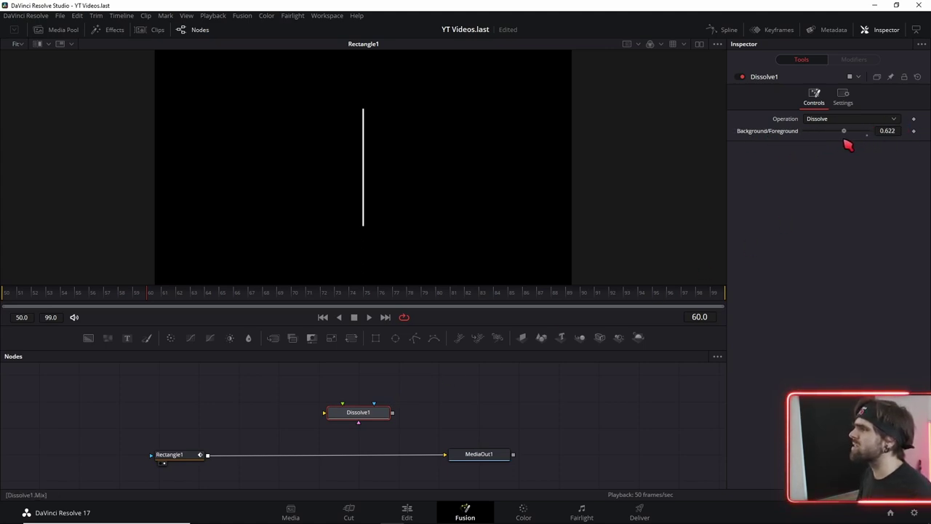
{"action": "left_click_drag", "start_coordinate": [846, 142], "coordinate": [838, 143]}
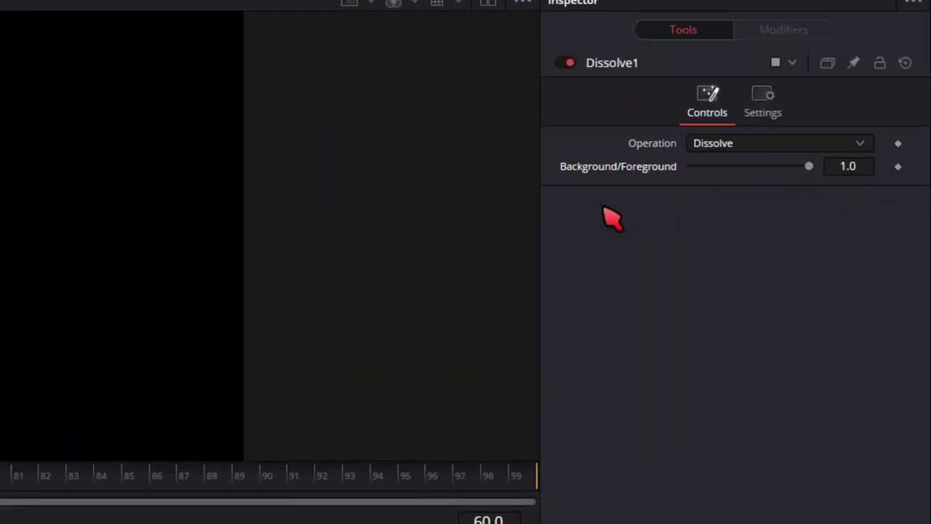
Attach an Anim Curves modifier to the Dissolve's Background/Foreground and view its Source choices
{"action": "right_click", "coordinate": [635, 178]}
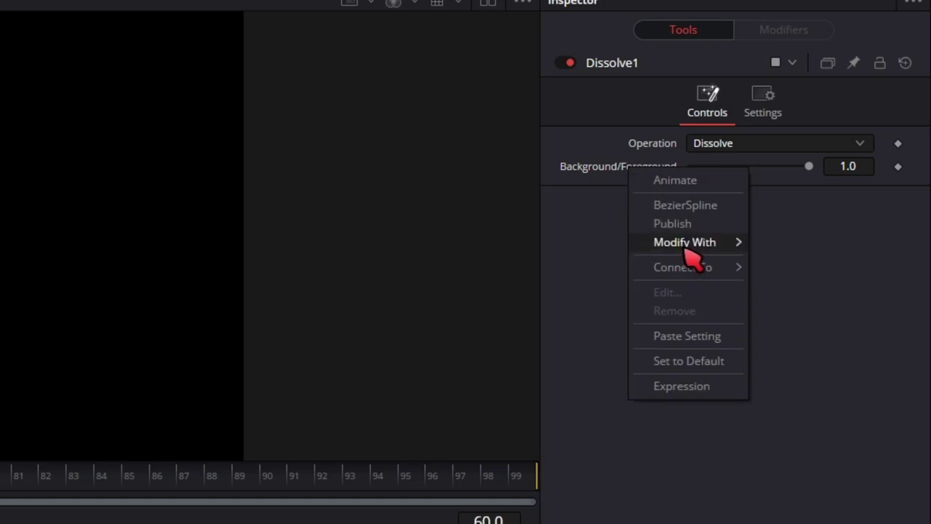
{"action": "mouse_move", "coordinate": [693, 248]}
{"action": "left_click", "coordinate": [836, 247]}
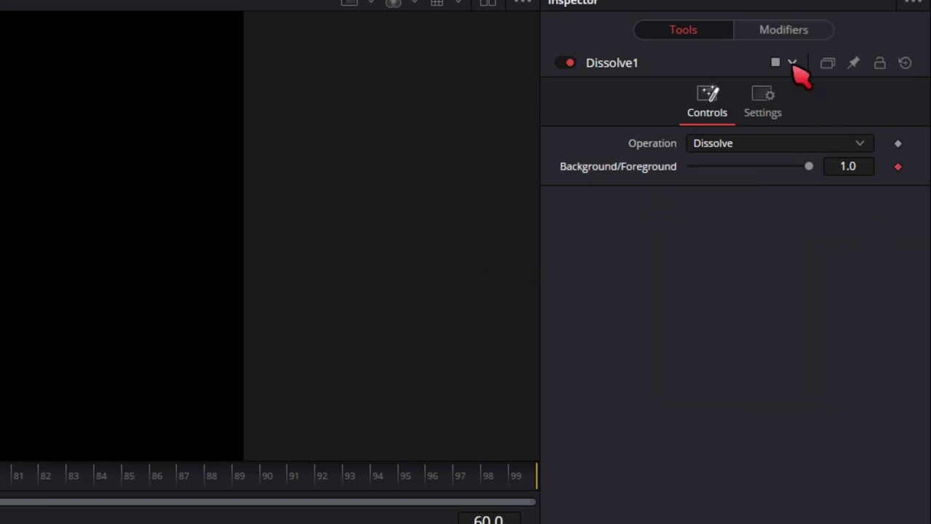
{"action": "left_click", "coordinate": [782, 30]}
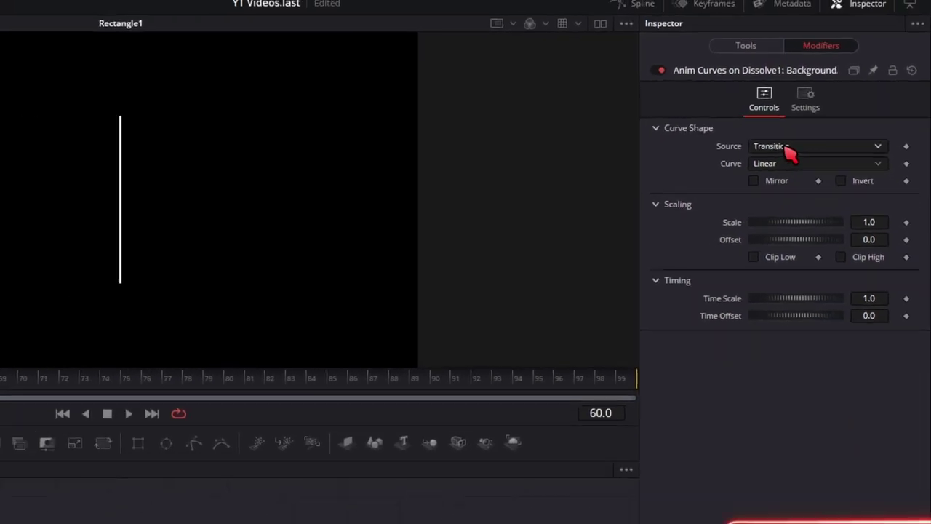
{"action": "left_click", "coordinate": [826, 130]}
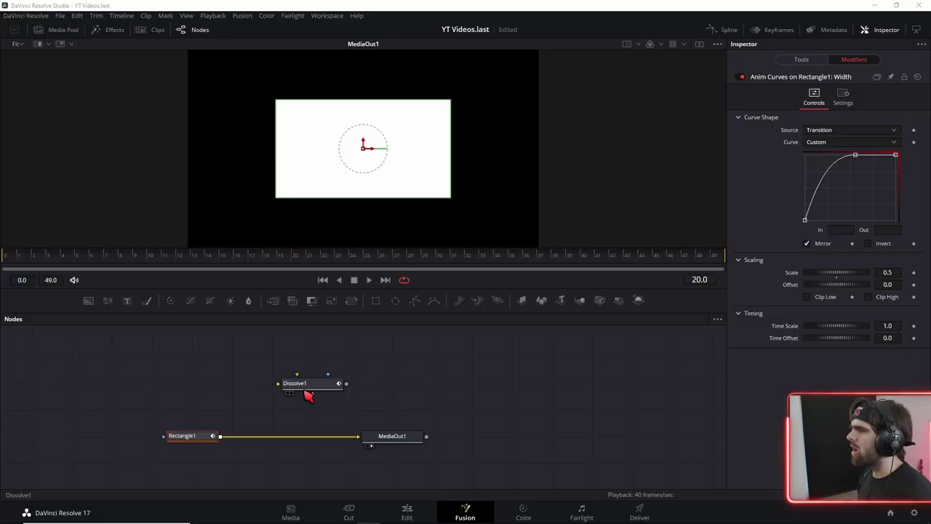
Select Dissolve1 and rename its Anim Curves modifier to 'AATiming'
{"action": "left_click", "coordinate": [340, 397]}
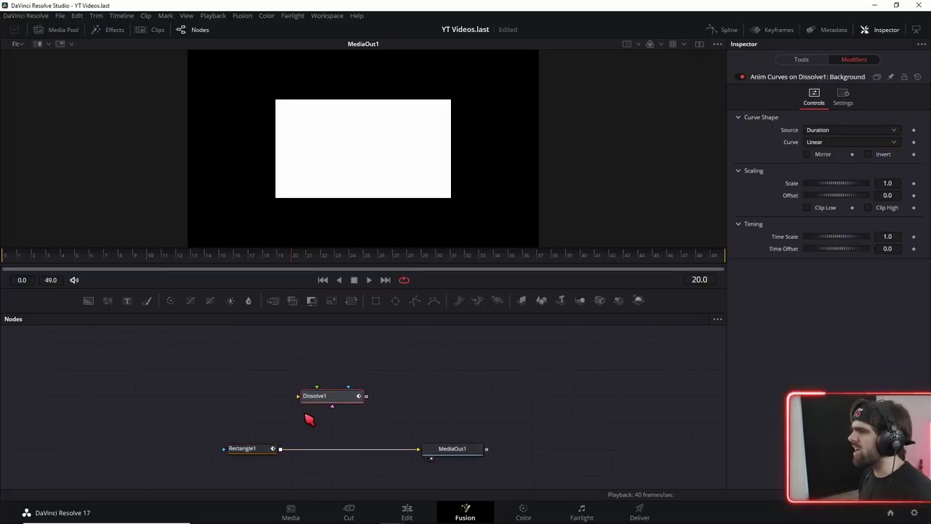
{"action": "left_click_drag", "start_coordinate": [333, 400], "coordinate": [353, 385]}
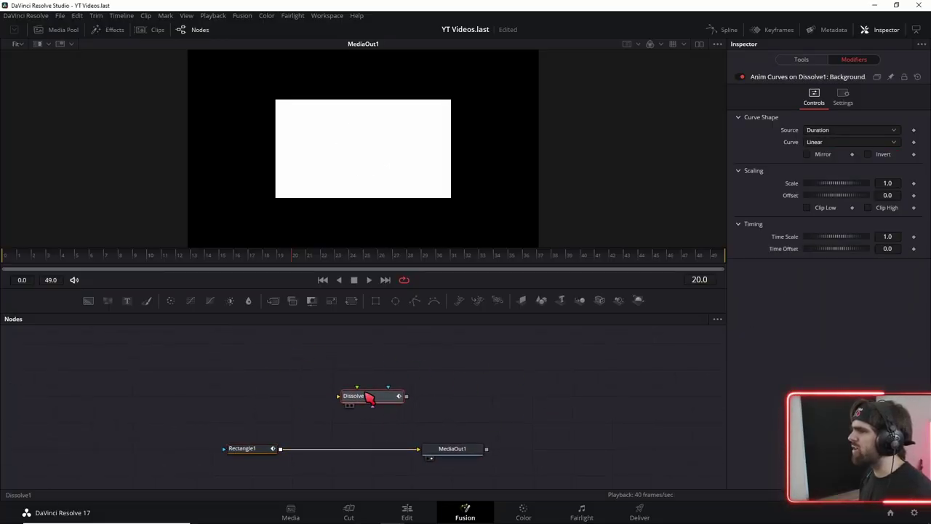
{"action": "left_click", "coordinate": [247, 450]}
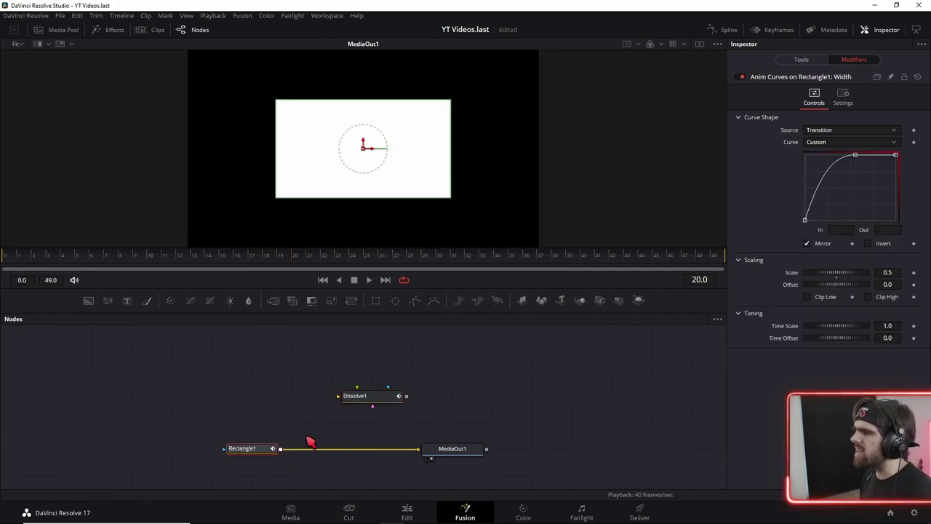
{"action": "left_click", "coordinate": [363, 400]}
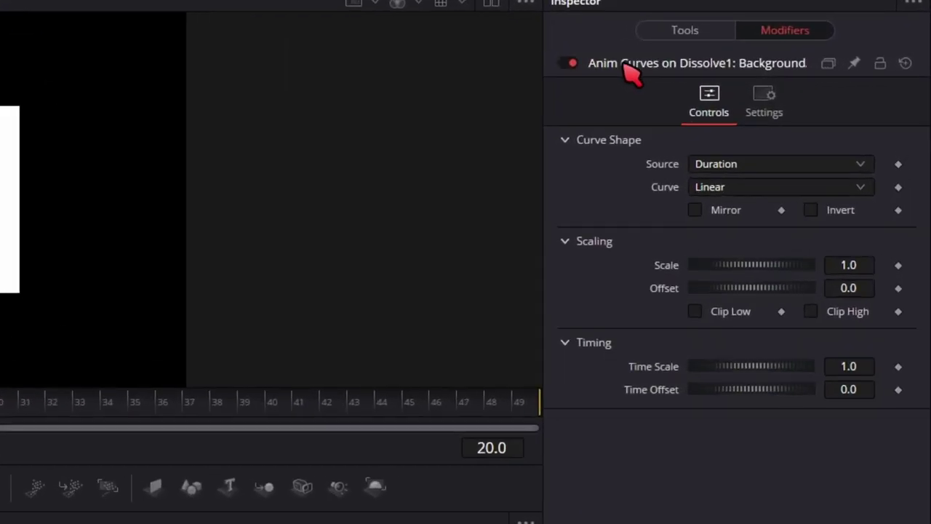
{"action": "right_click", "coordinate": [712, 70]}
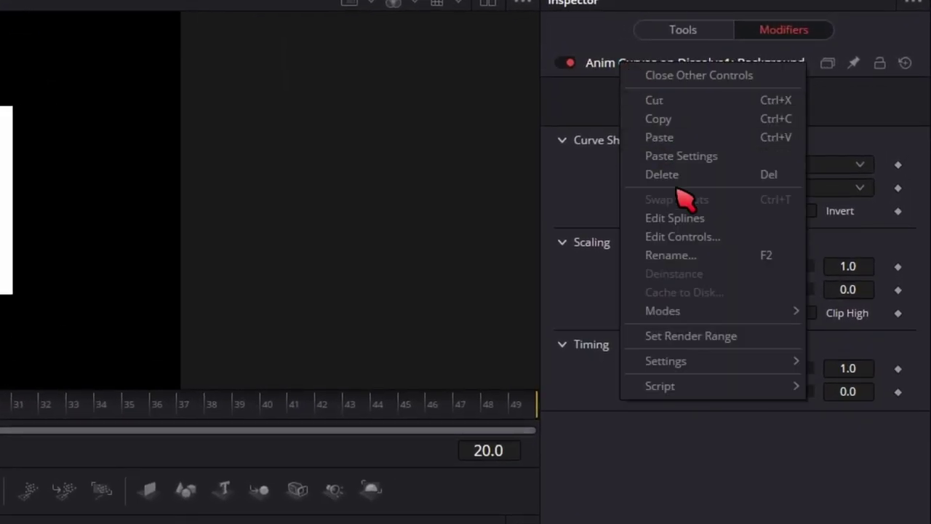
{"action": "left_click", "coordinate": [698, 252]}
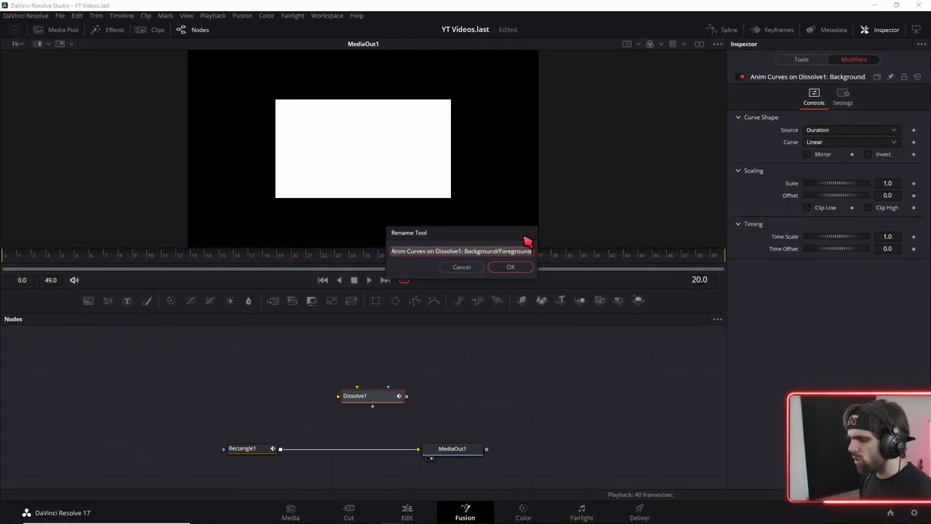
{"action": "type", "text": "AATiming"}
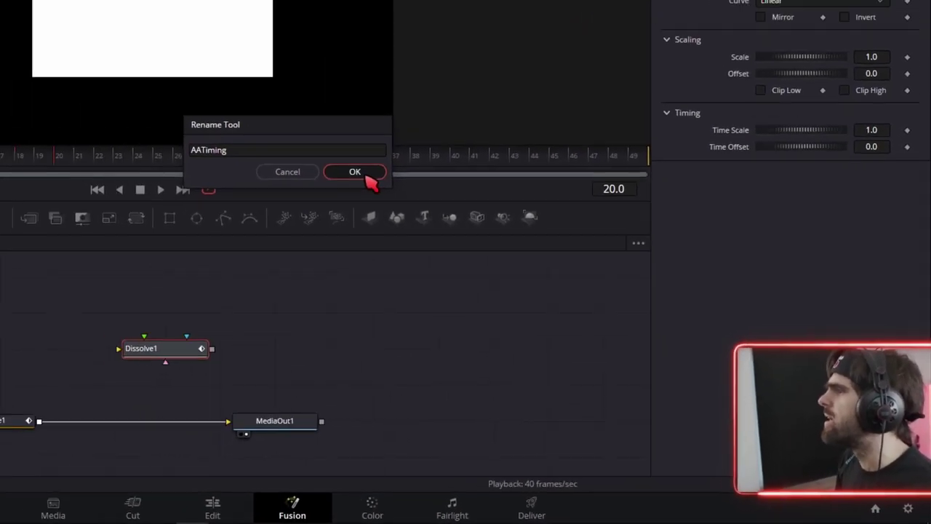
{"action": "left_click", "coordinate": [367, 177]}
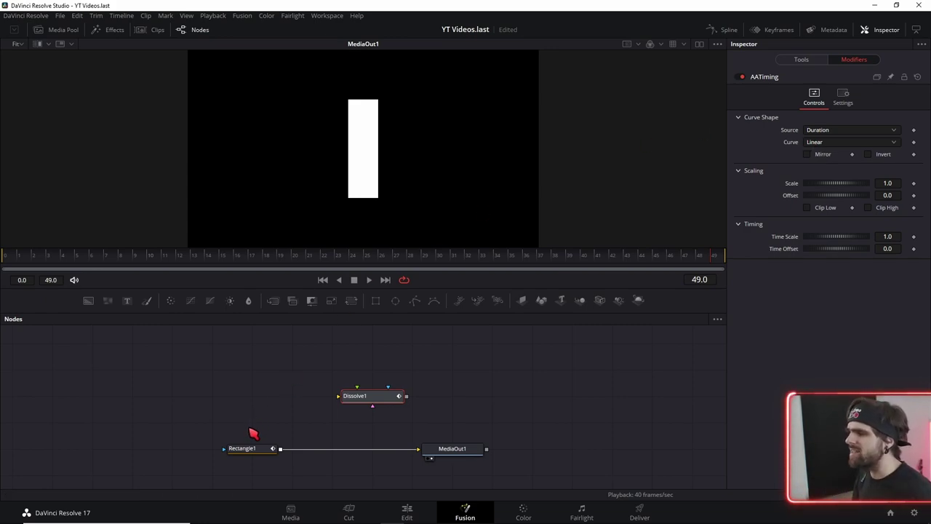
Set Rectangle1's width Anim Curves Source to Custom and link its Input to AATiming > Value
{"action": "left_click", "coordinate": [241, 449]}
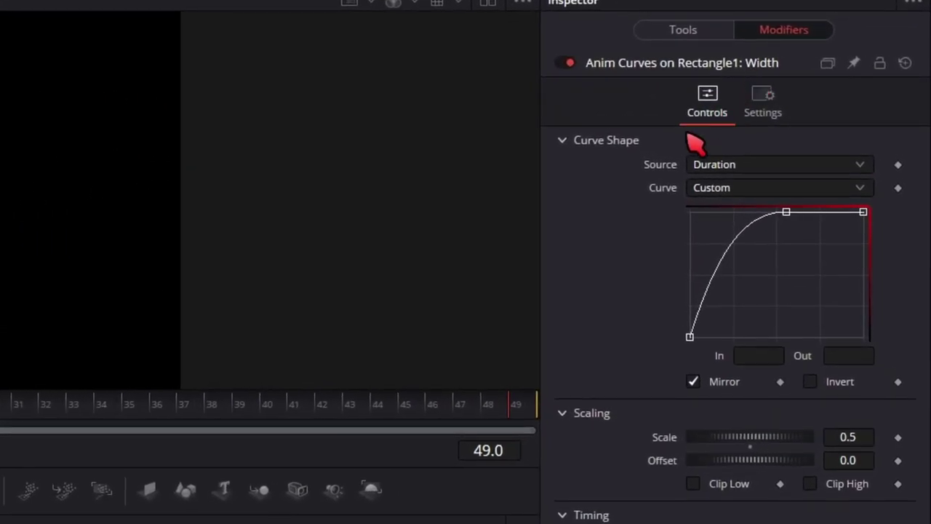
{"action": "left_click", "coordinate": [757, 170]}
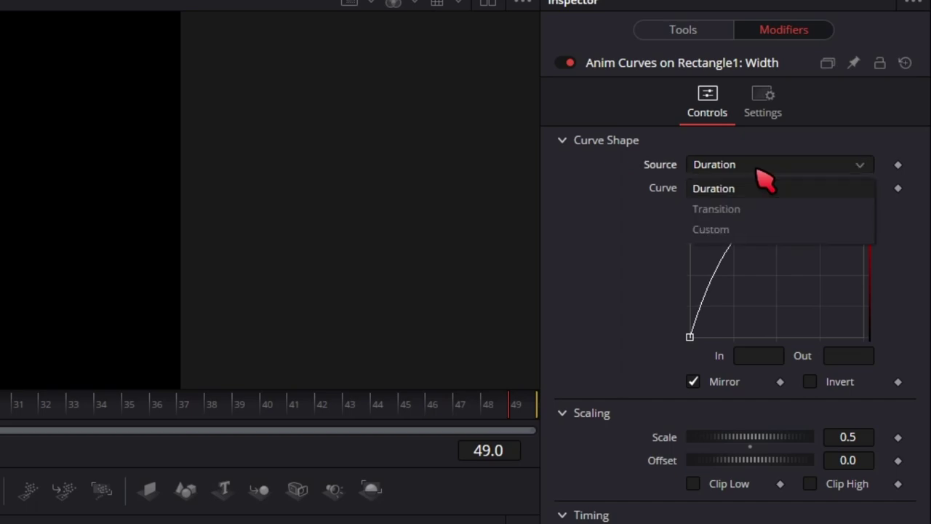
{"action": "left_click", "coordinate": [729, 227]}
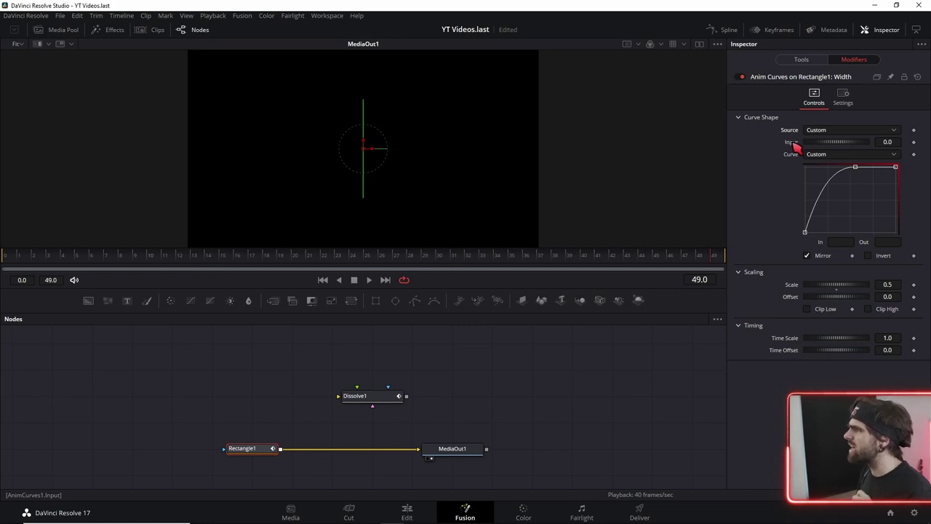
{"action": "right_click", "coordinate": [792, 148]}
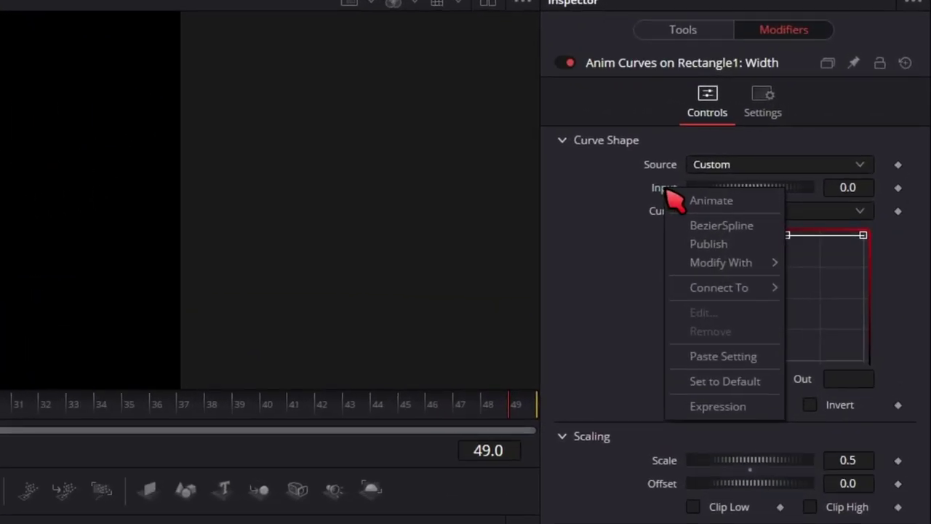
{"action": "mouse_move", "coordinate": [723, 289]}
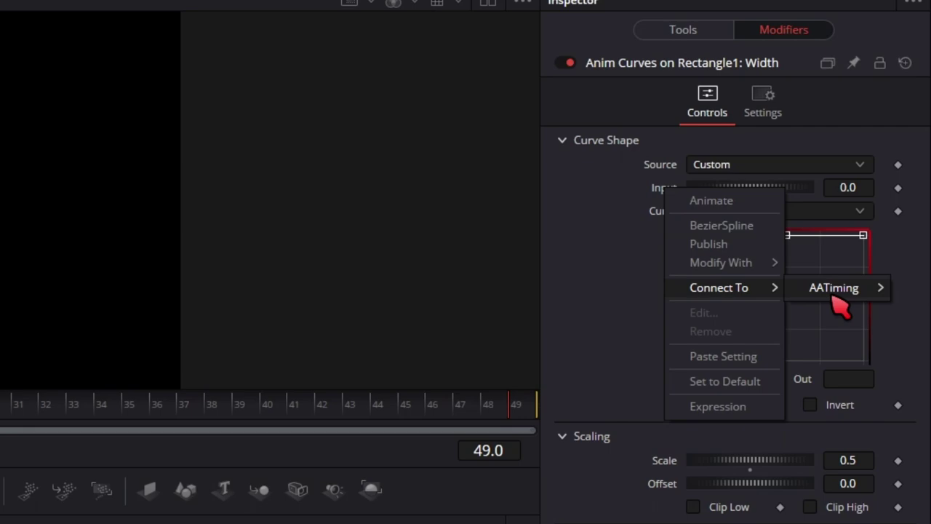
{"action": "mouse_move", "coordinate": [855, 290]}
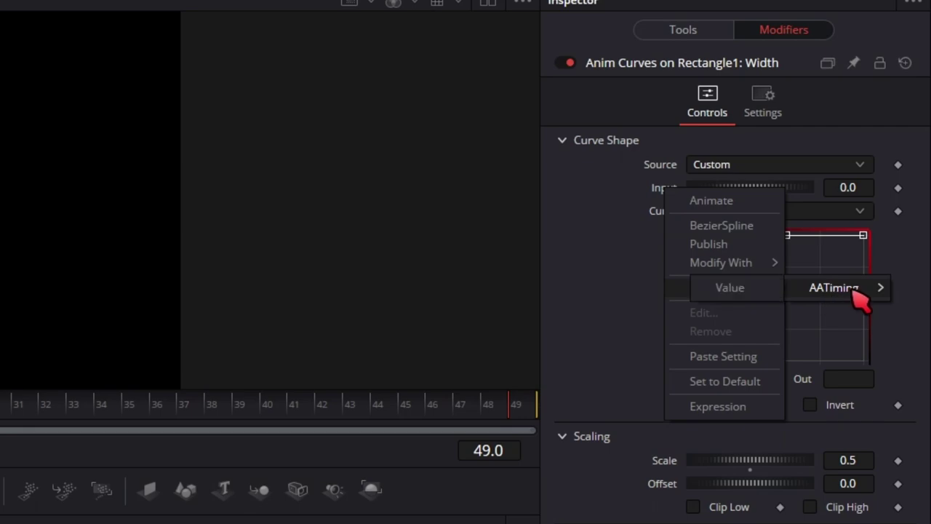
{"action": "left_click", "coordinate": [757, 296]}
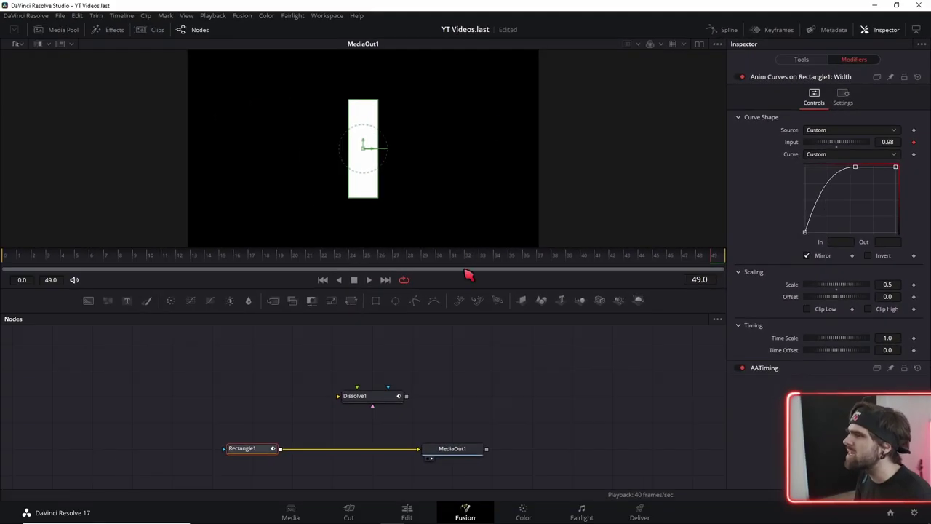
Make AATiming's curve Custom and raise its middle point to full output 1.0
{"action": "left_click", "coordinate": [800, 60]}
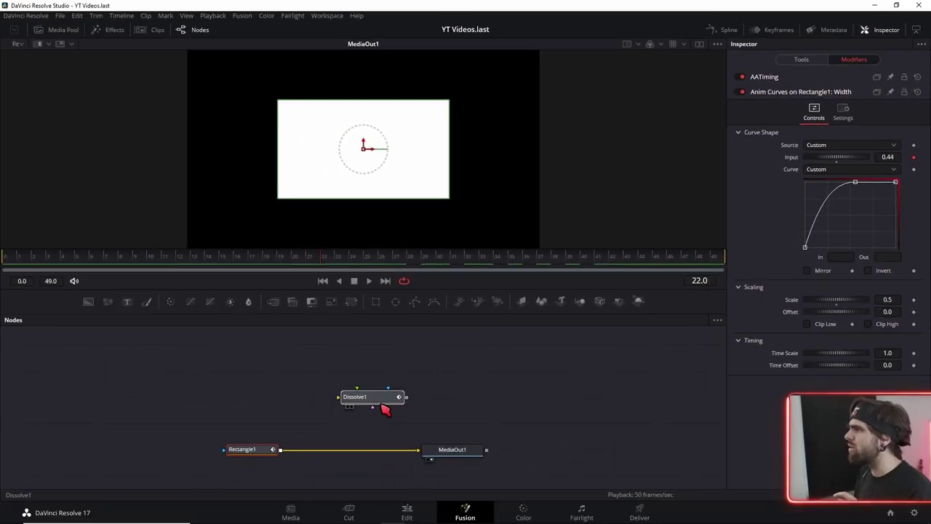
{"action": "left_click", "coordinate": [380, 401]}
{"action": "left_click", "coordinate": [807, 76]}
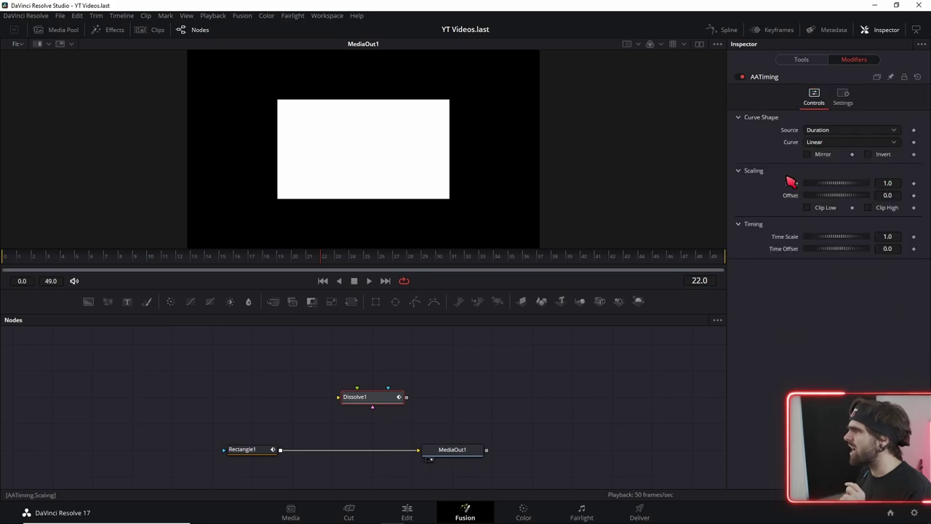
{"action": "left_click", "coordinate": [826, 143]}
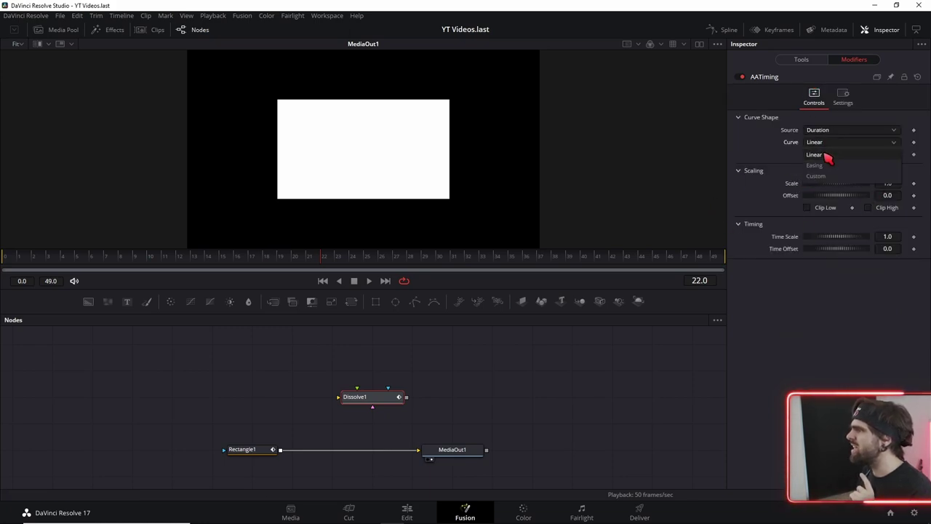
{"action": "left_click", "coordinate": [816, 176]}
{"action": "mouse_move", "coordinate": [850, 187]}
{"action": "left_mouse_down"}
{"action": "mouse_move", "coordinate": [844, 157]}
{"action": "mouse_move", "coordinate": [817, 155]}
{"action": "left_mouse_up"}
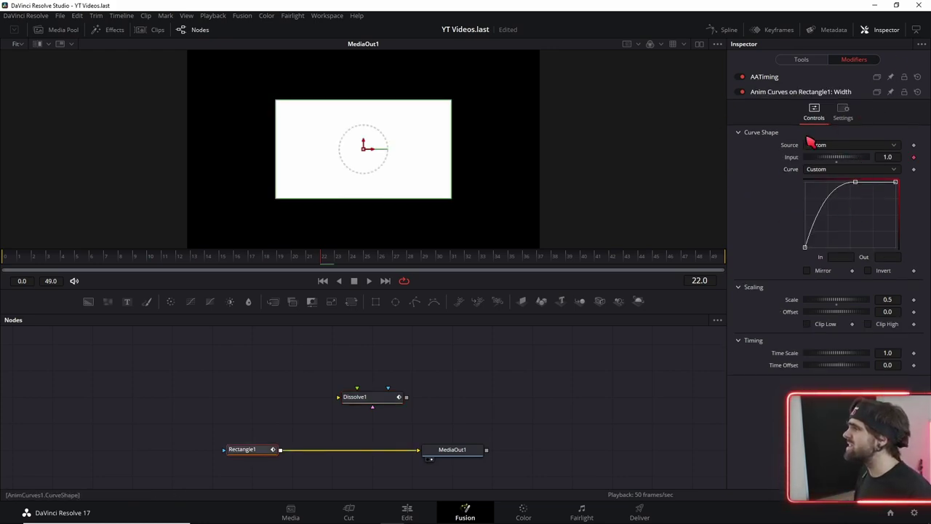
{"action": "mouse_move", "coordinate": [72, 264]}
{"action": "left_mouse_down"}
{"action": "mouse_move", "coordinate": [16, 263]}
{"action": "mouse_move", "coordinate": [32, 266]}
{"action": "left_mouse_up"}
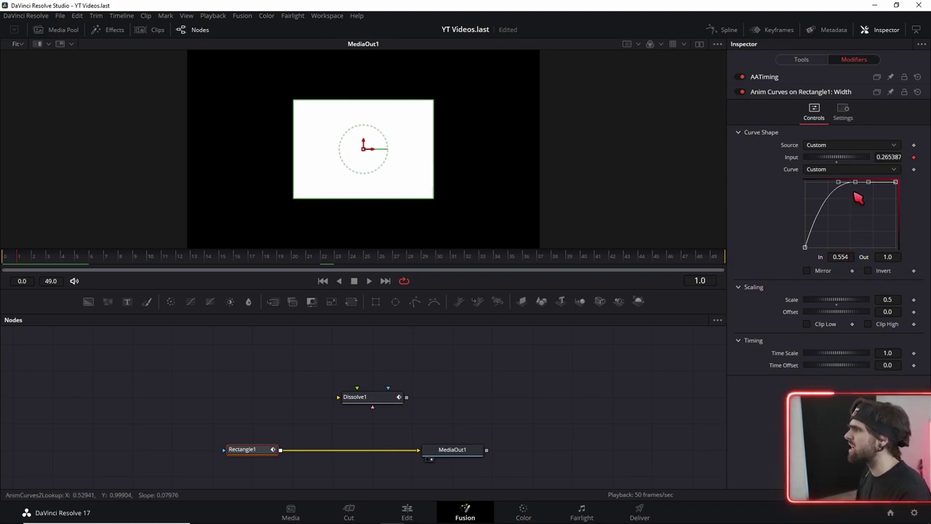
Clean up the curve points and make AATiming a straight ramp reaching full value later
{"action": "key", "text": "Delete"}
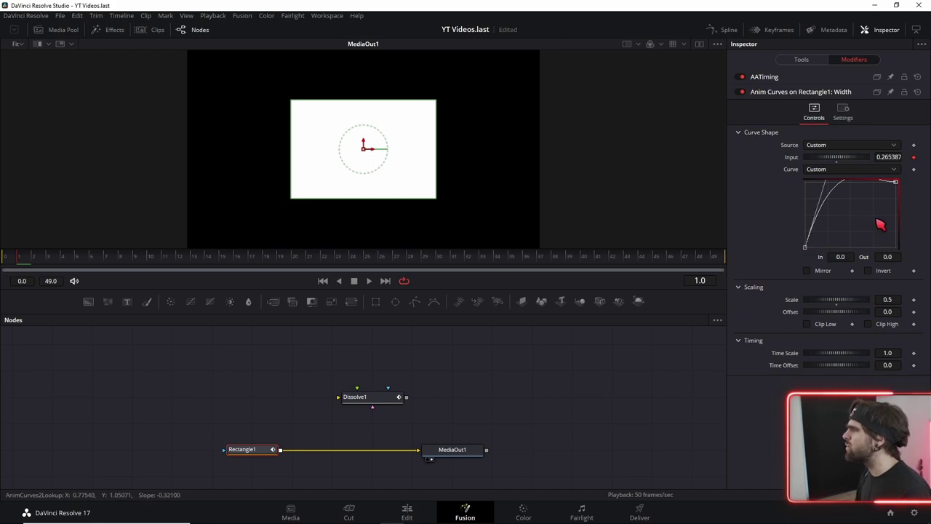
{"action": "left_click", "coordinate": [818, 217]}
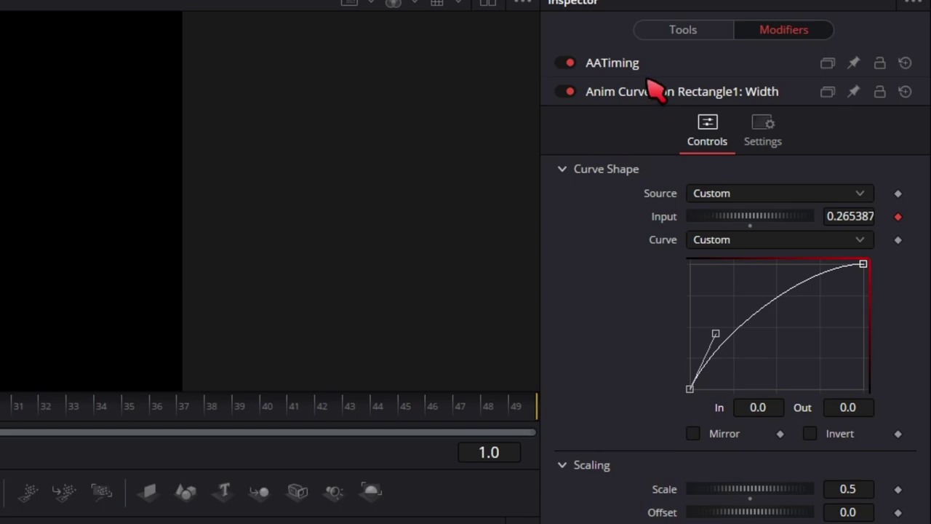
{"action": "left_click", "coordinate": [647, 85]}
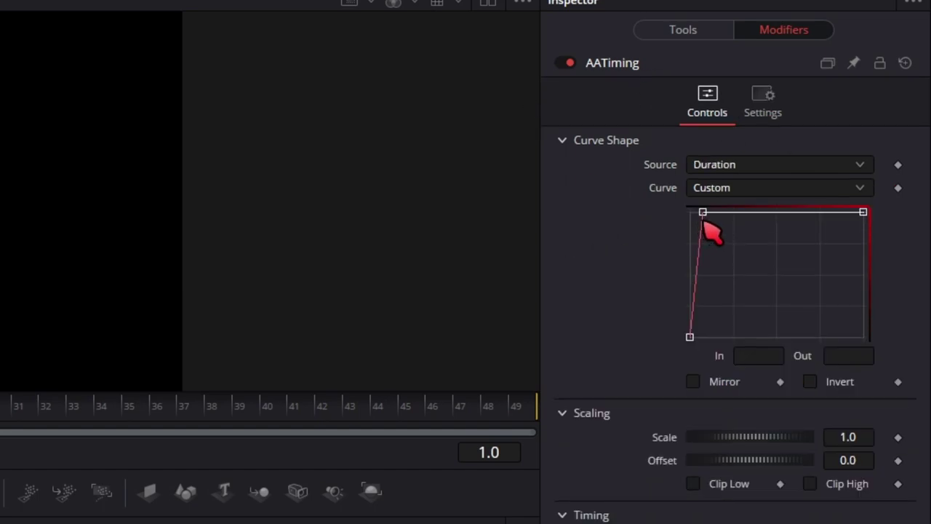
{"action": "left_click_drag", "start_coordinate": [702, 212], "coordinate": [716, 211]}
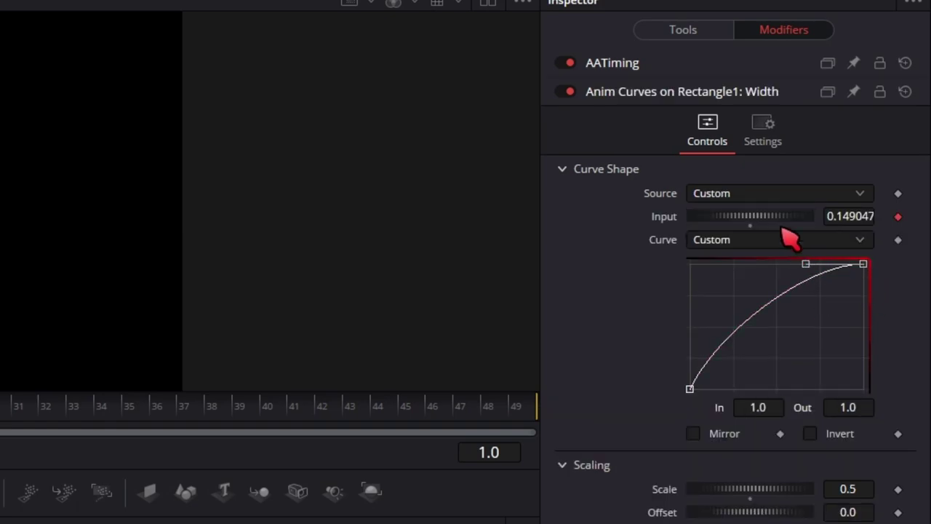
{"action": "left_click", "coordinate": [618, 64]}
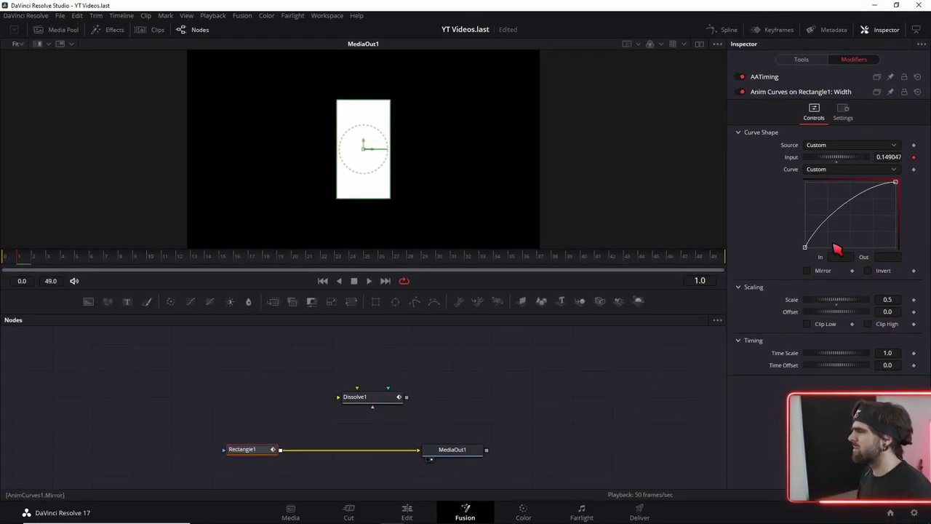
Switch the width Anim Curves to Easing with Quad in and Bounce out
{"action": "left_click", "coordinate": [891, 171]}
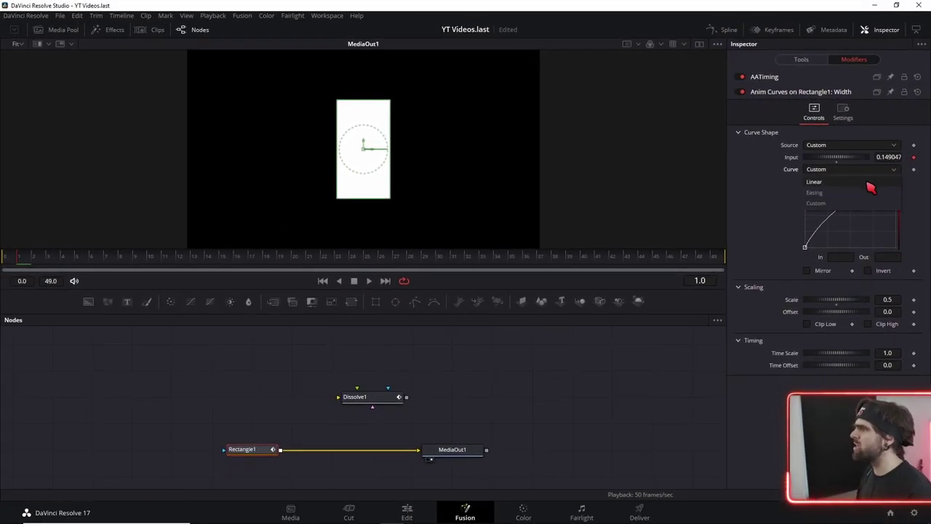
{"action": "left_click", "coordinate": [827, 198]}
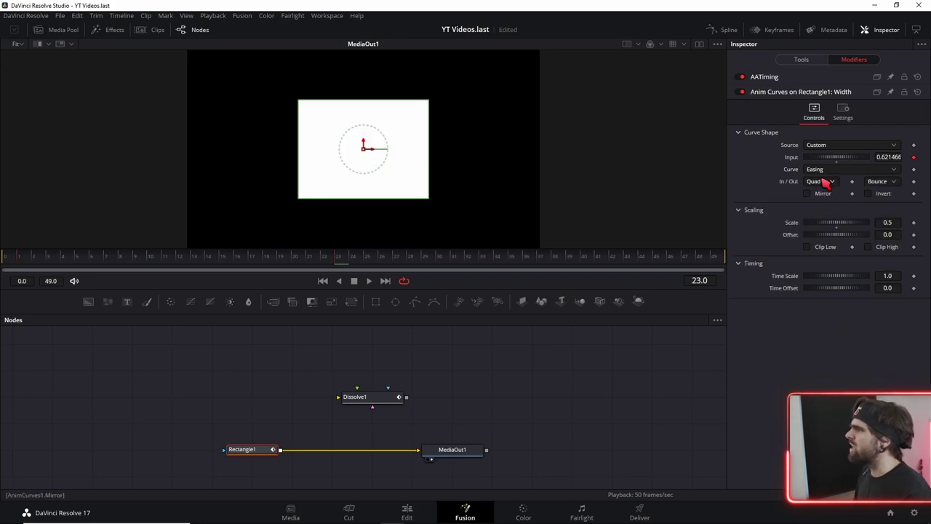
{"action": "scroll", "coordinate": [829, 183], "scroll_direction": "up", "scroll_amount": 4}
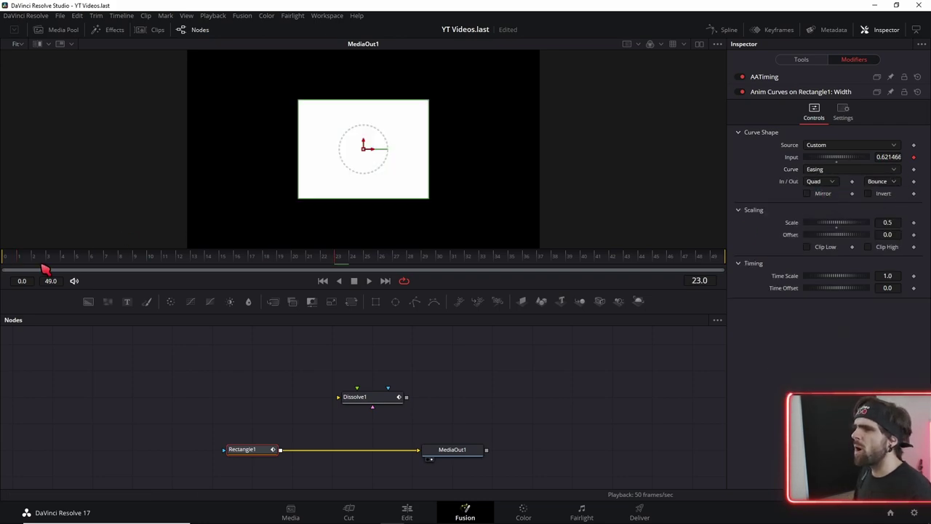
{"action": "left_click", "coordinate": [13, 264]}
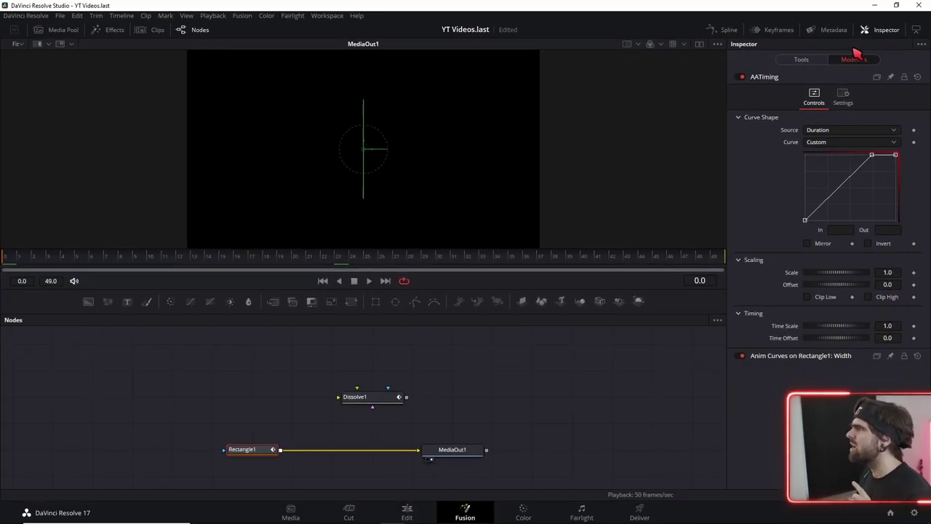
At frame 39, enable Mirror on AATiming's curve and play the animation to preview
{"action": "left_click_drag", "start_coordinate": [353, 262], "coordinate": [578, 262]}
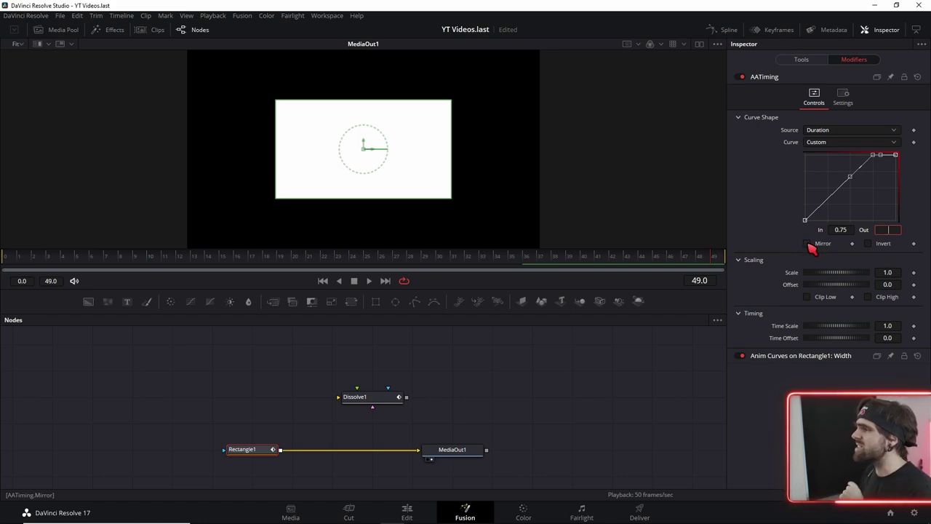
{"action": "left_click", "coordinate": [806, 243]}
{"action": "key", "text": "space"}
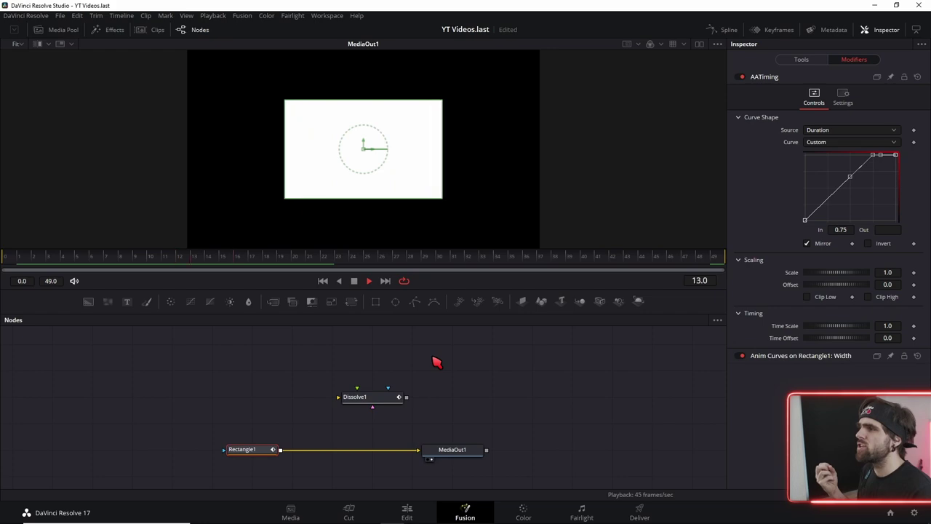
{"action": "key", "text": "space"}
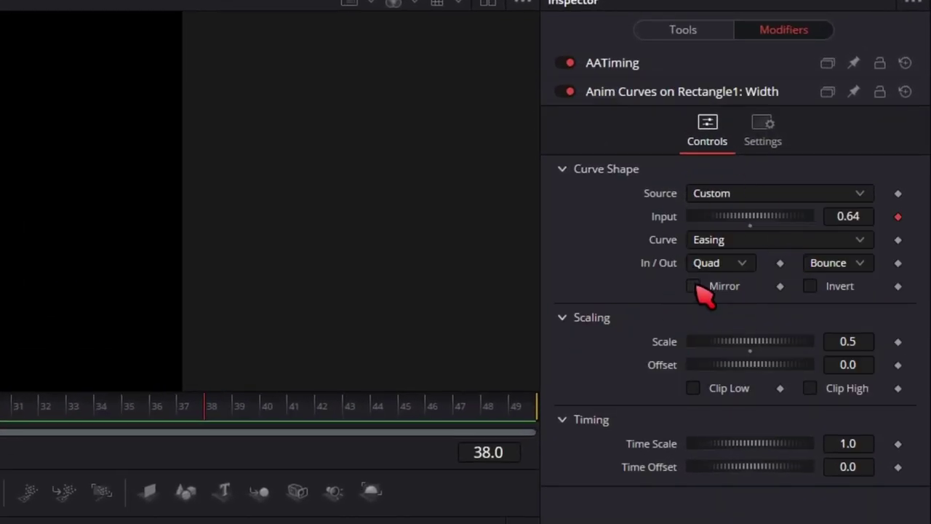
Enable Mirror on the width's Easing curve, play the preview, then turn Mirror off
{"action": "left_click", "coordinate": [693, 286]}
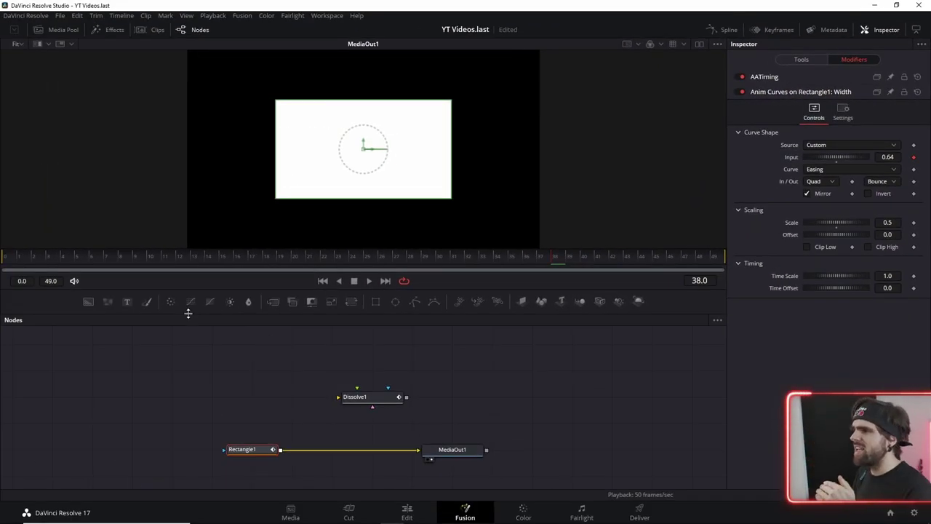
{"action": "left_click", "coordinate": [369, 280]}
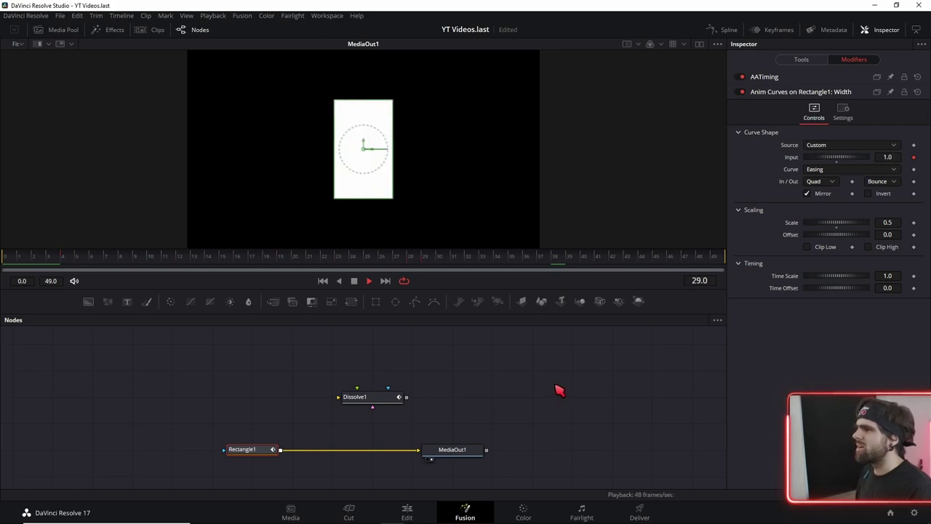
{"action": "left_click", "coordinate": [807, 194]}
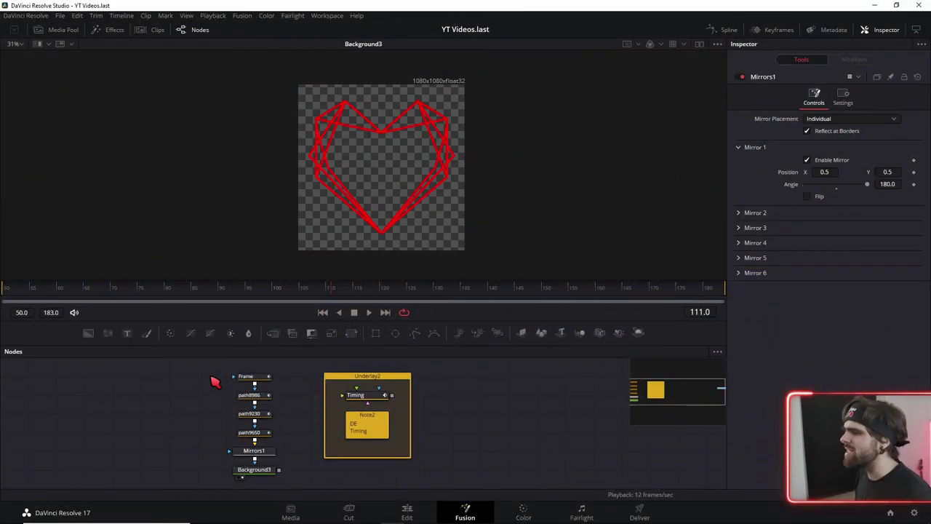
Inspect Mirrors1 and the Timing node's AATiming modifier, then show Frame's tool settings
{"action": "left_click_drag", "start_coordinate": [214, 378], "coordinate": [275, 437]}
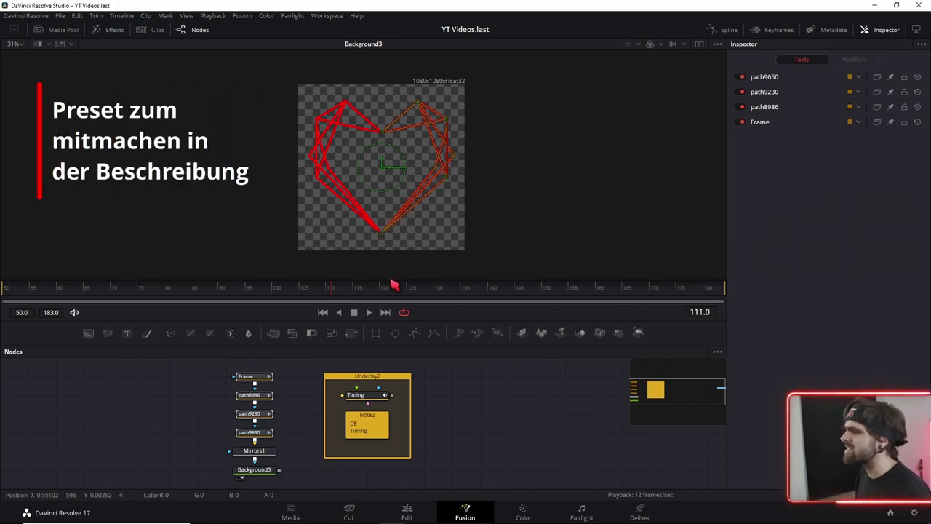
{"action": "left_click", "coordinate": [251, 450]}
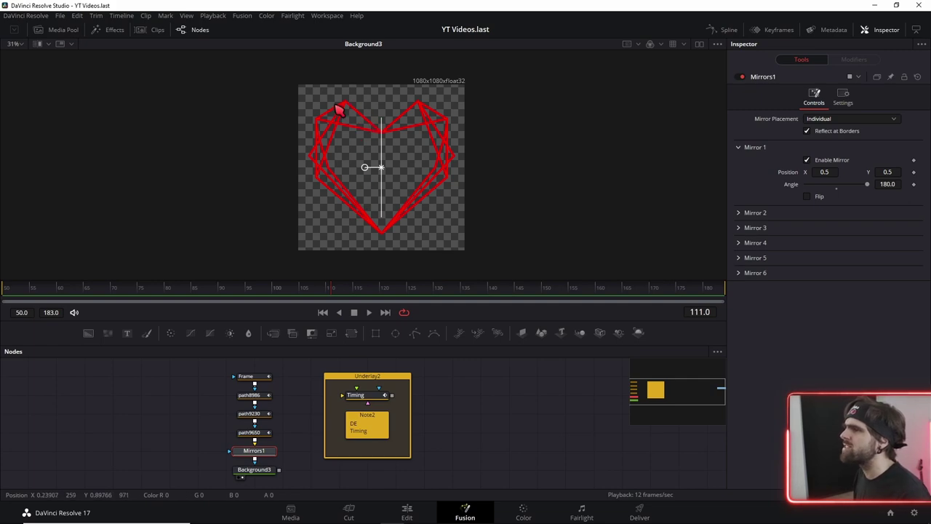
{"action": "left_click", "coordinate": [367, 400]}
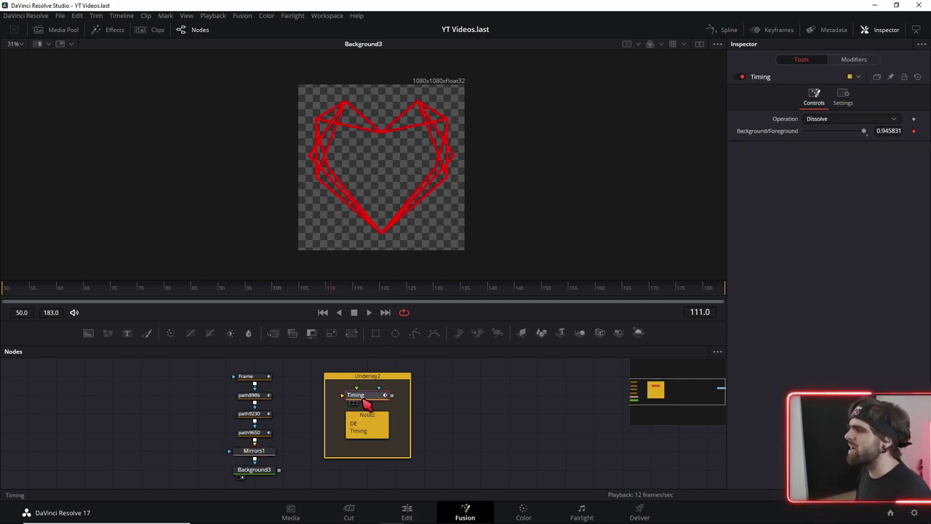
{"action": "left_click", "coordinate": [854, 60]}
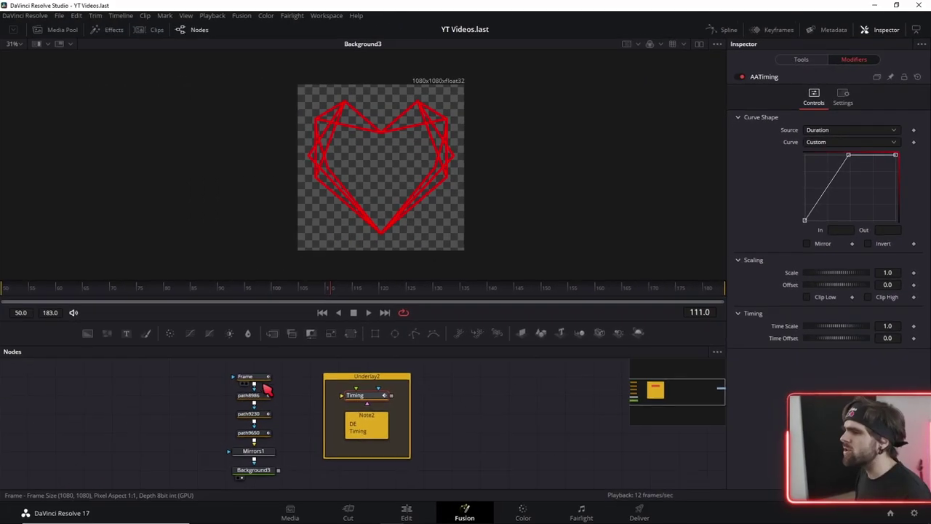
{"action": "left_click", "coordinate": [263, 379]}
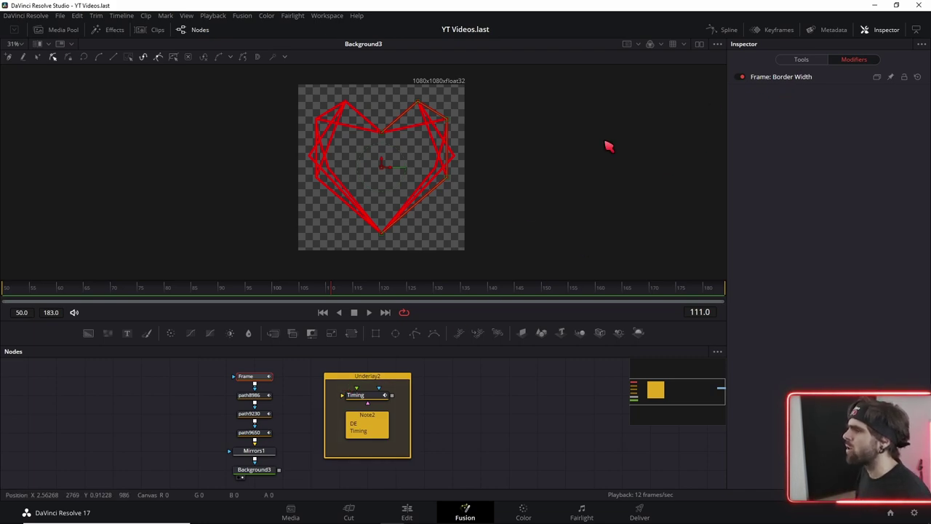
{"action": "left_click", "coordinate": [797, 59]}
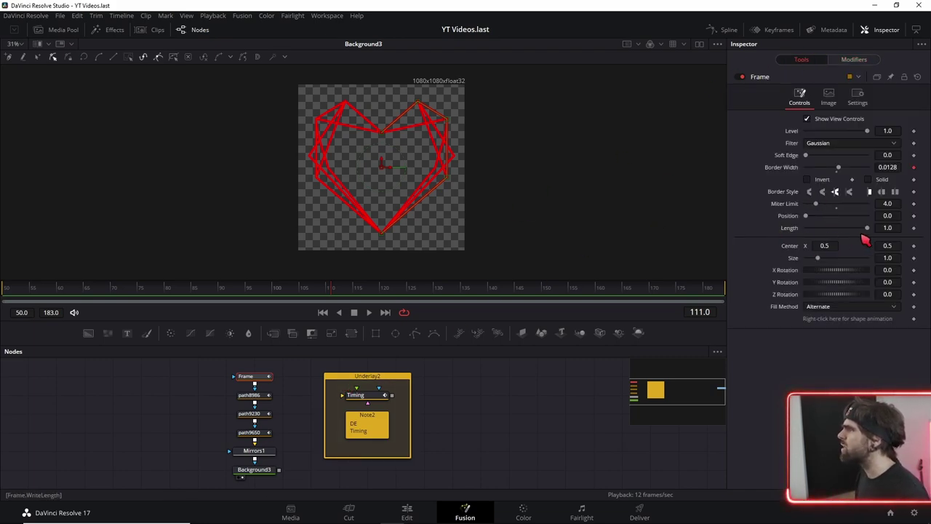
Add Anim Curves modifiers to the Length of Frame and path9650
{"action": "mouse_move", "coordinate": [867, 227]}
{"action": "left_mouse_down"}
{"action": "mouse_move", "coordinate": [829, 237]}
{"action": "mouse_move", "coordinate": [868, 230]}
{"action": "left_mouse_up"}
{"action": "right_click", "coordinate": [790, 230]}
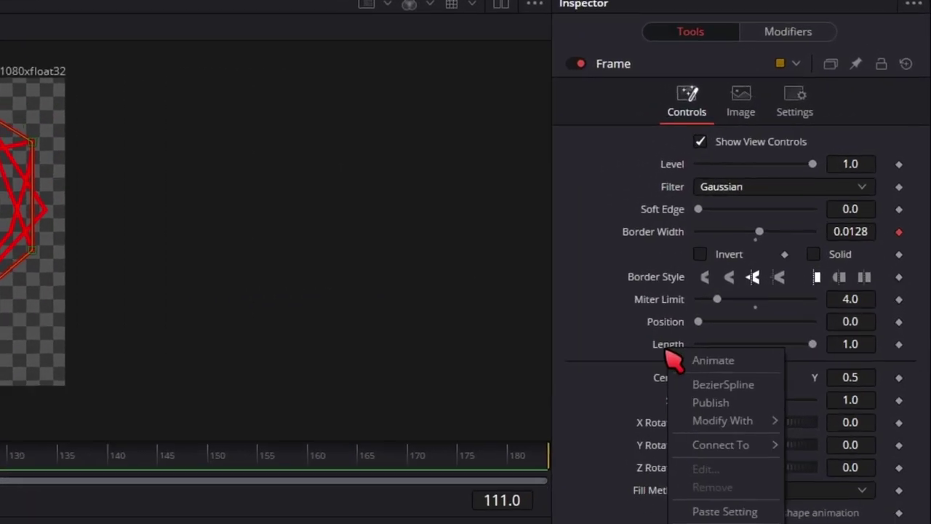
{"action": "mouse_move", "coordinate": [728, 432]}
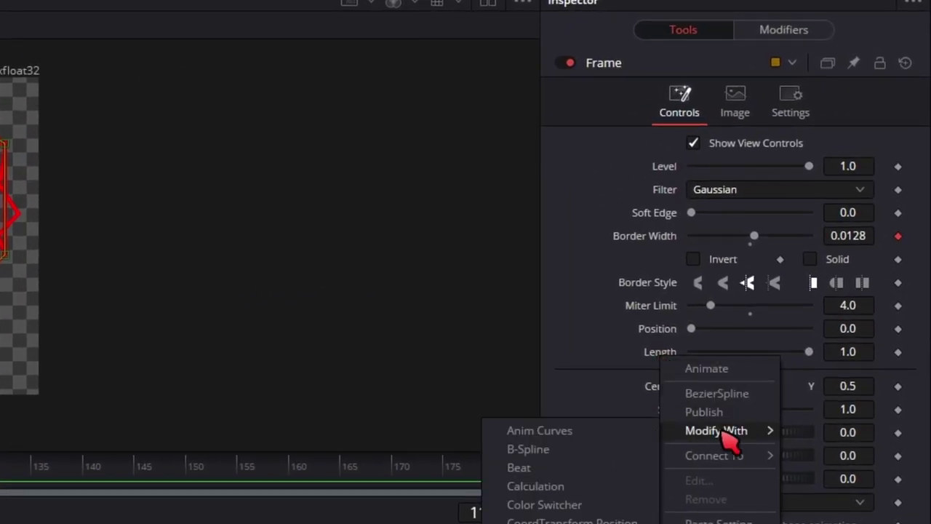
{"action": "left_click", "coordinate": [596, 435]}
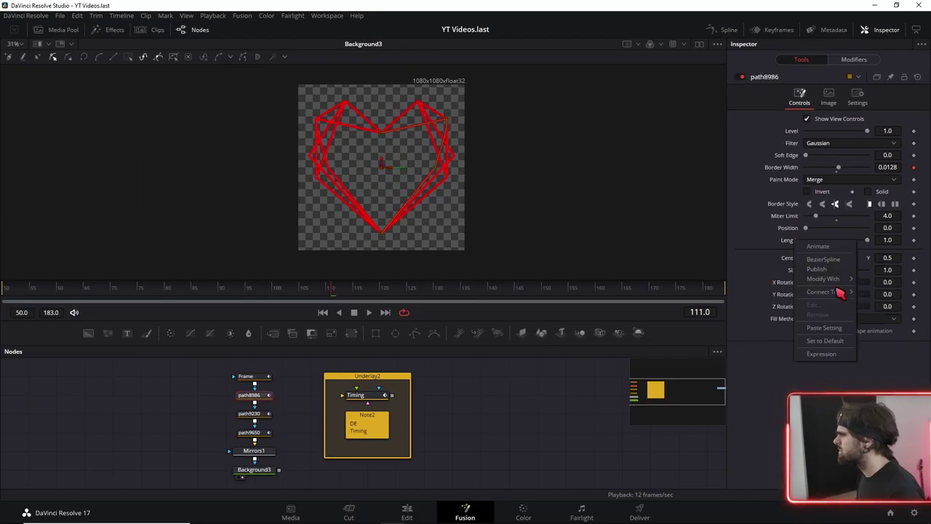
{"action": "left_click", "coordinate": [255, 435]}
{"action": "right_click", "coordinate": [789, 239]}
{"action": "left_click", "coordinate": [717, 279]}
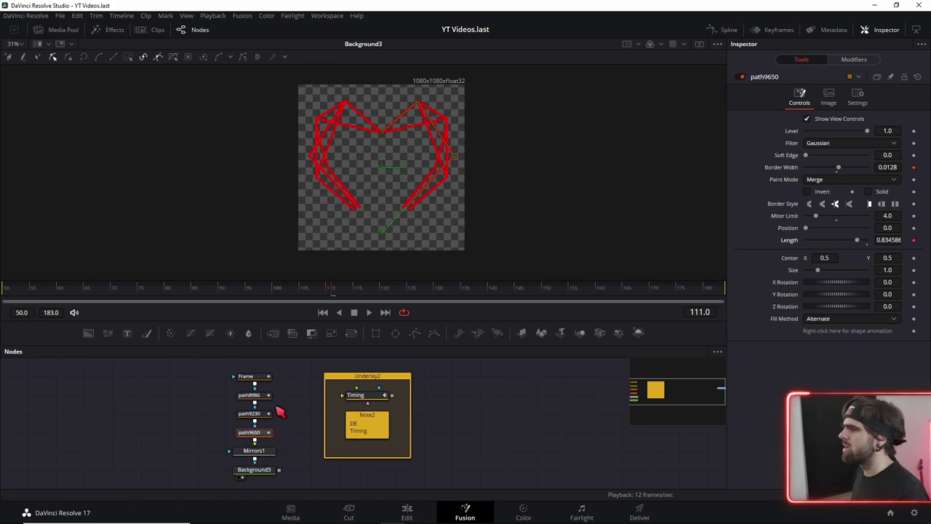
{"action": "left_click", "coordinate": [254, 376]}
{"action": "left_click", "coordinate": [858, 60]}
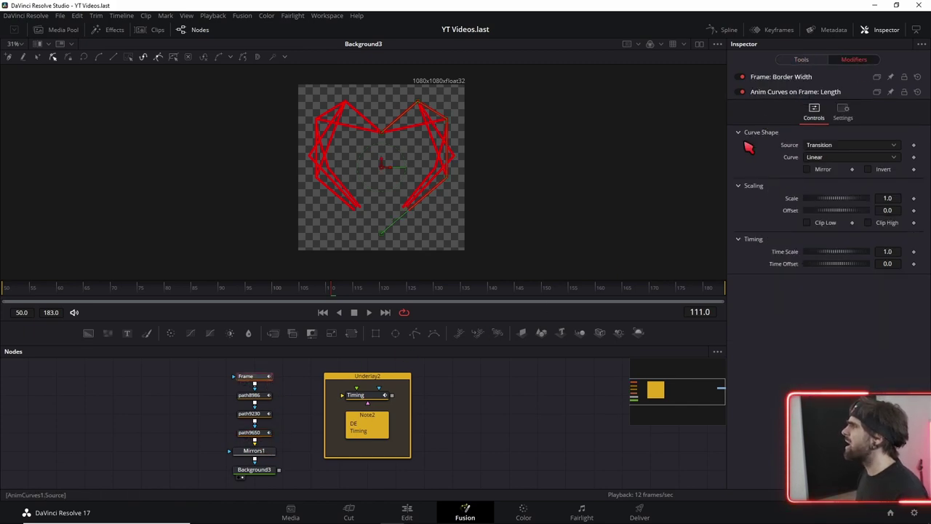
{"action": "left_click", "coordinate": [255, 397]}
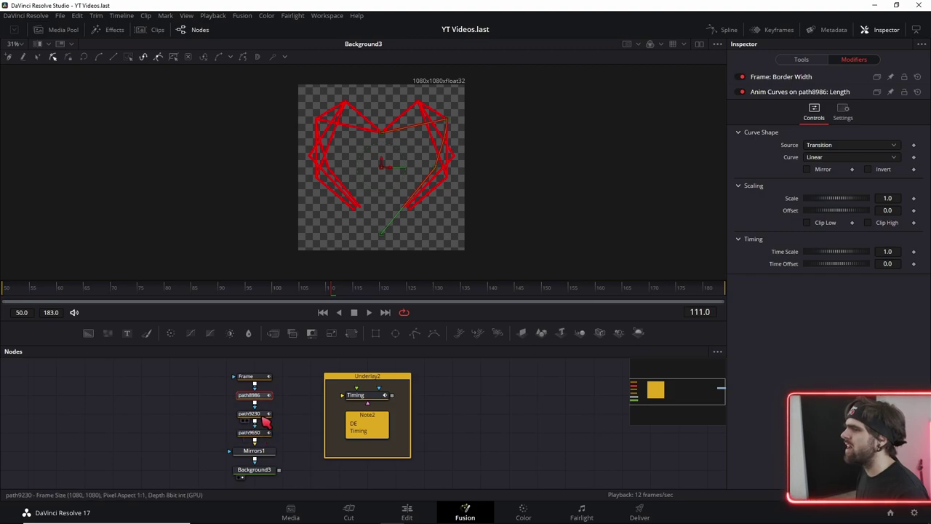
{"action": "left_click", "coordinate": [248, 376]}
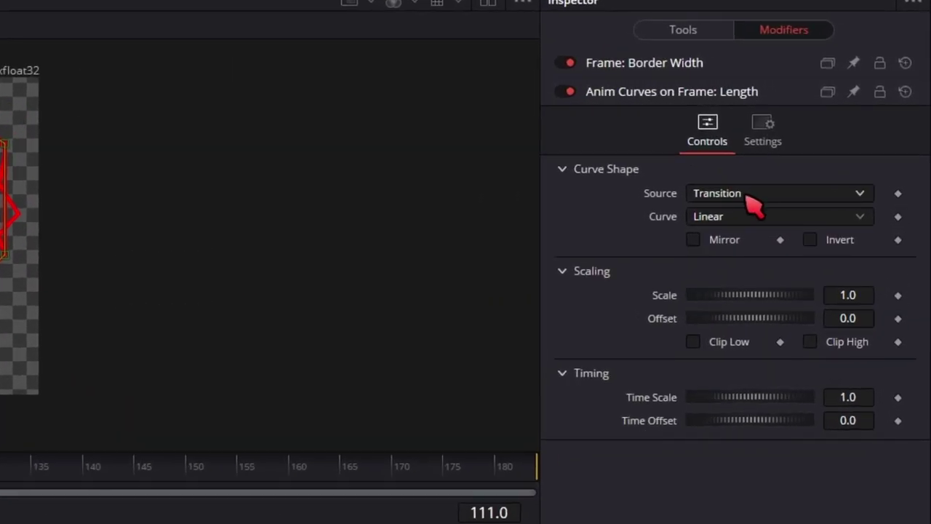
Set Frame's Length curve Source to Custom and connect its Input to AATiming > Value
{"action": "left_click", "coordinate": [749, 196]}
{"action": "left_click", "coordinate": [714, 258]}
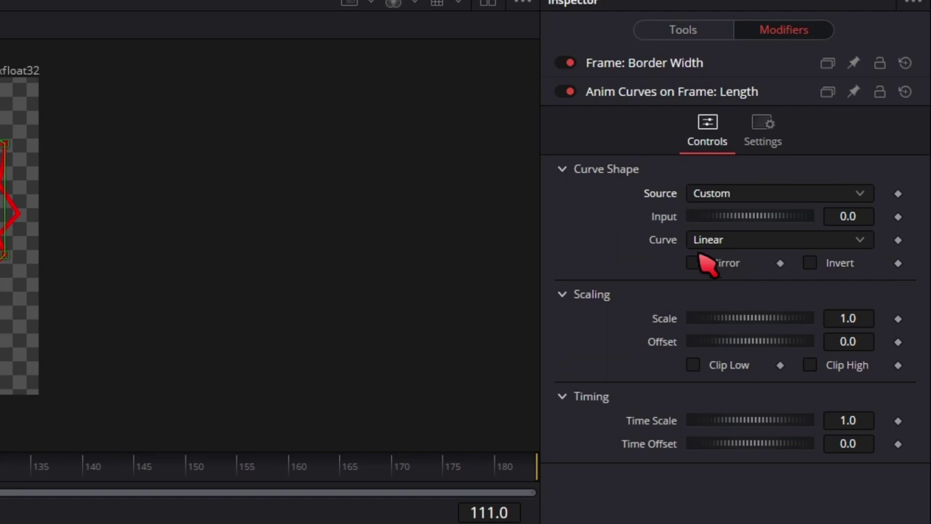
{"action": "right_click", "coordinate": [665, 218]}
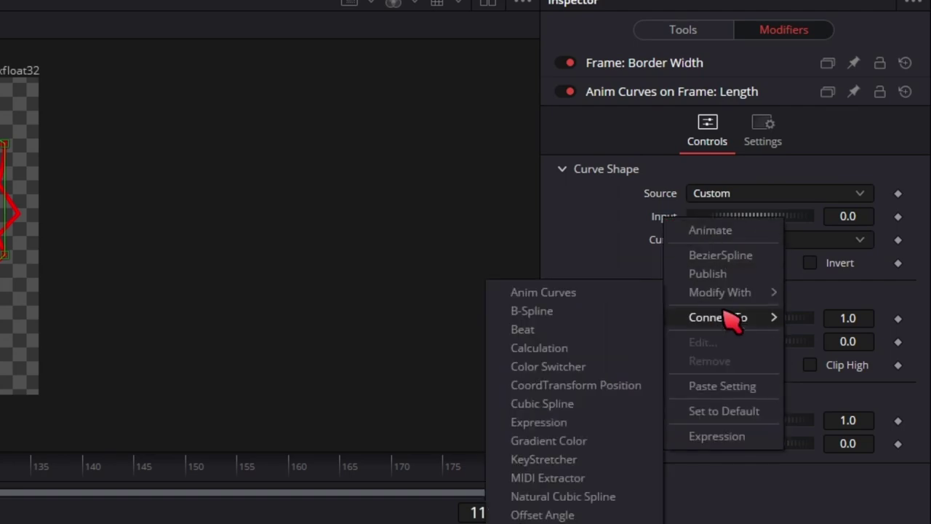
{"action": "mouse_move", "coordinate": [725, 317]}
{"action": "mouse_move", "coordinate": [582, 321]}
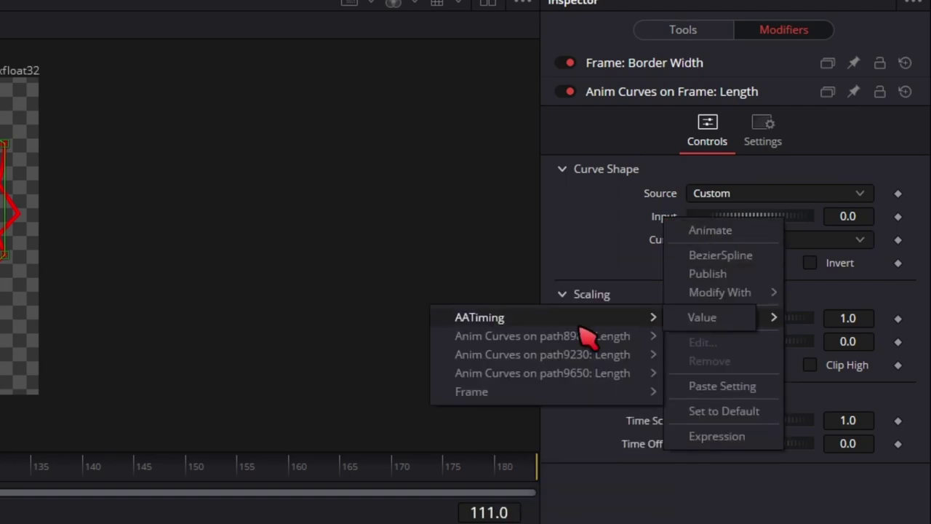
{"action": "left_click", "coordinate": [715, 317]}
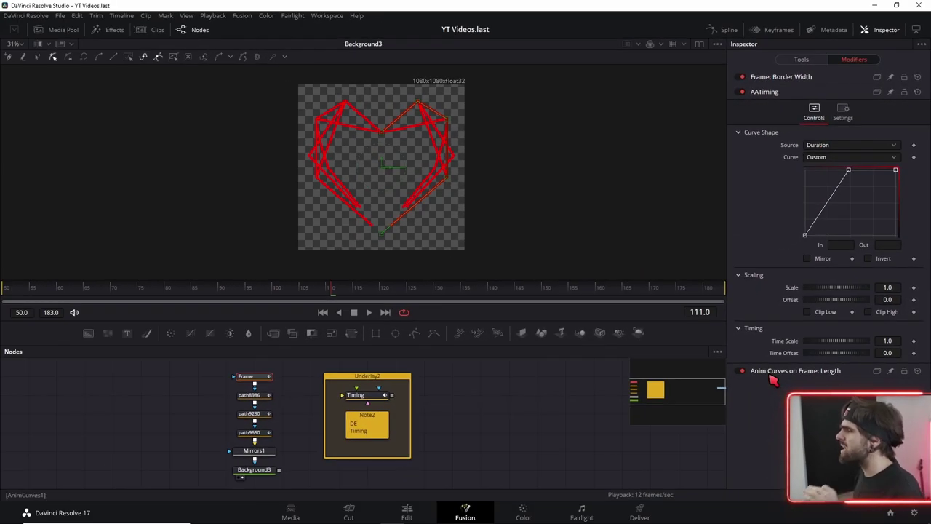
Make the Frame Length anim curve Custom and bend it into an eased S-curve from 0 to 1
{"action": "left_click", "coordinate": [774, 372]}
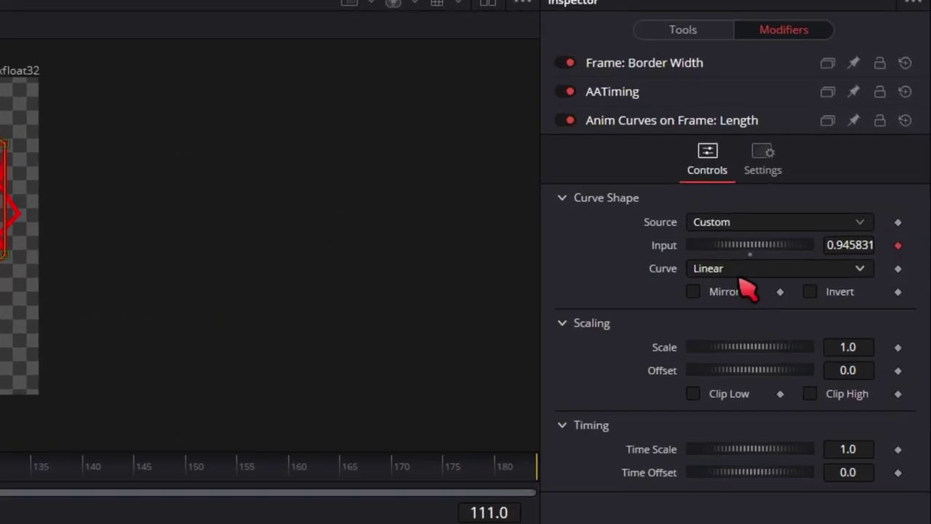
{"action": "left_click", "coordinate": [742, 274]}
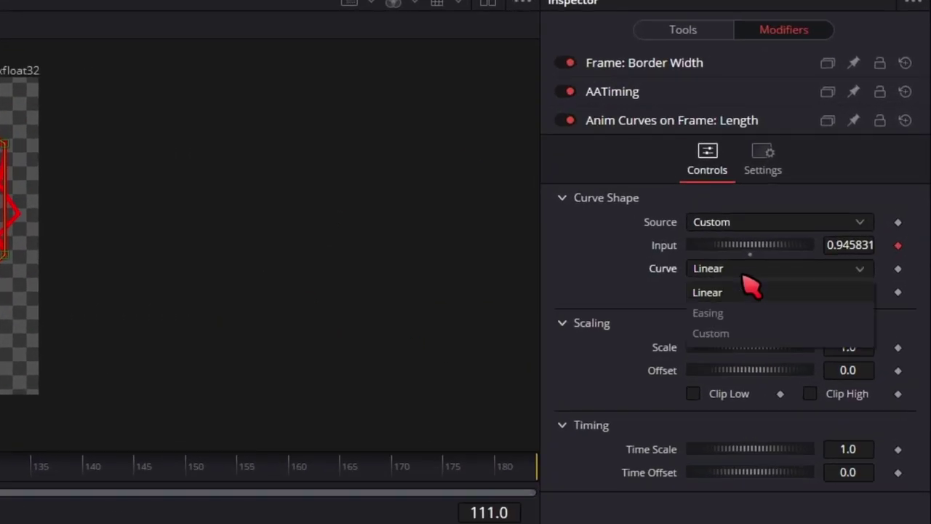
{"action": "left_click", "coordinate": [711, 333]}
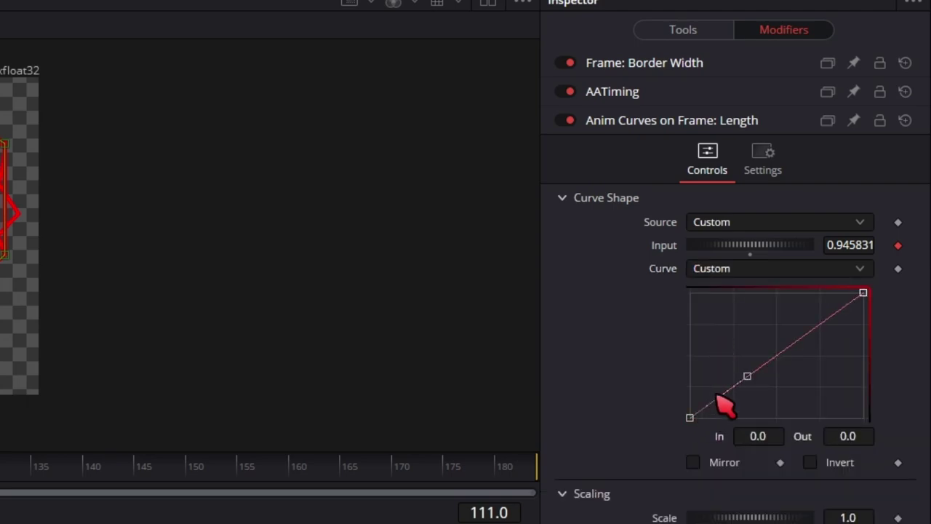
{"action": "left_click_drag", "start_coordinate": [747, 377], "coordinate": [768, 417]}
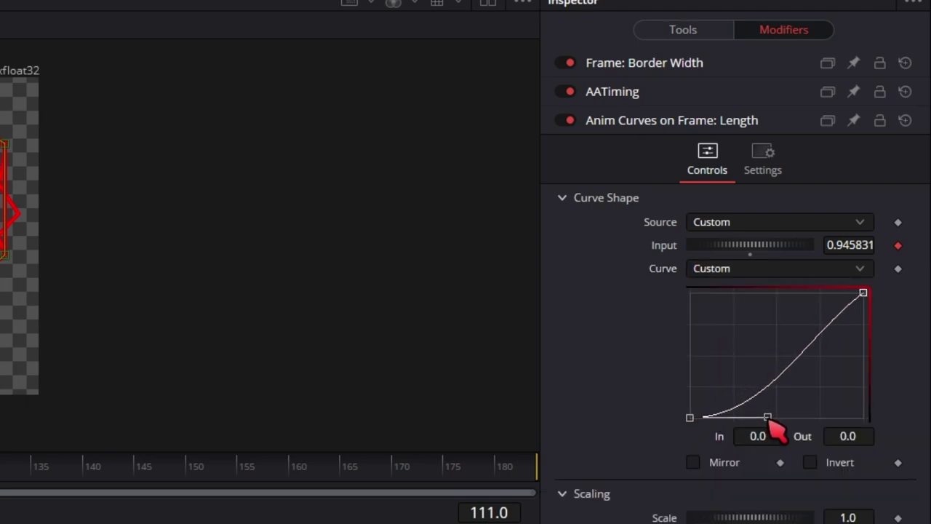
{"action": "left_click", "coordinate": [863, 292]}
{"action": "mouse_move", "coordinate": [804, 331]}
{"action": "left_mouse_down"}
{"action": "mouse_move", "coordinate": [768, 315]}
{"action": "mouse_move", "coordinate": [760, 292]}
{"action": "left_mouse_up"}
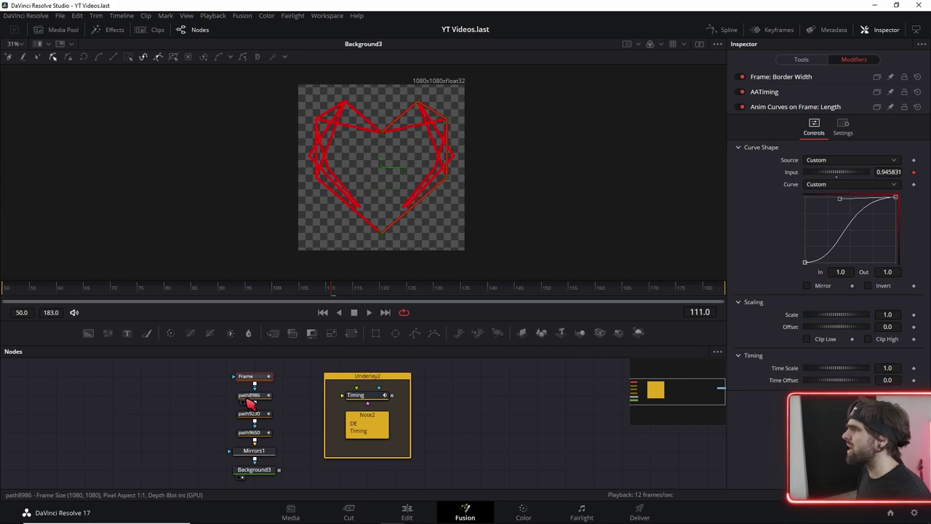
Set path8986's curve Source to Custom and connect its Input to the AATiming value
{"action": "left_click", "coordinate": [249, 397]}
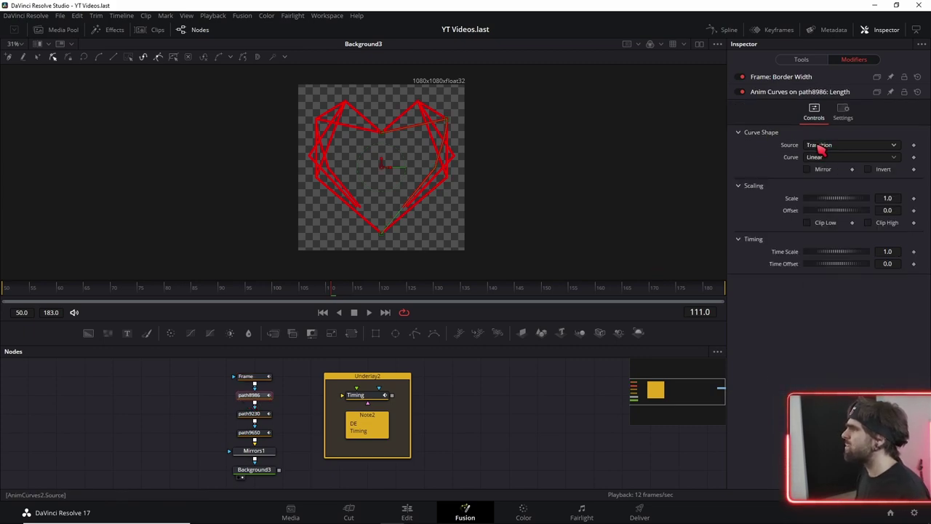
{"action": "left_click", "coordinate": [840, 149]}
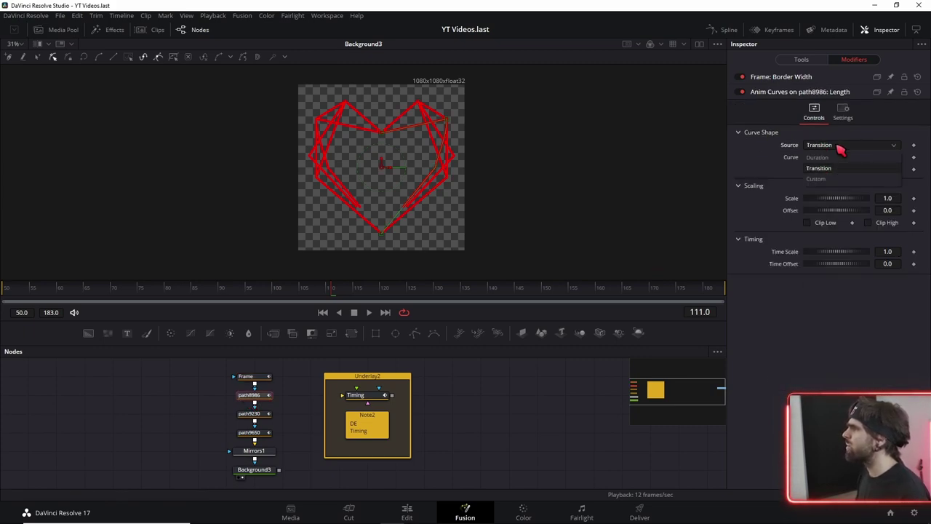
{"action": "left_click", "coordinate": [818, 178]}
{"action": "right_click", "coordinate": [796, 165]}
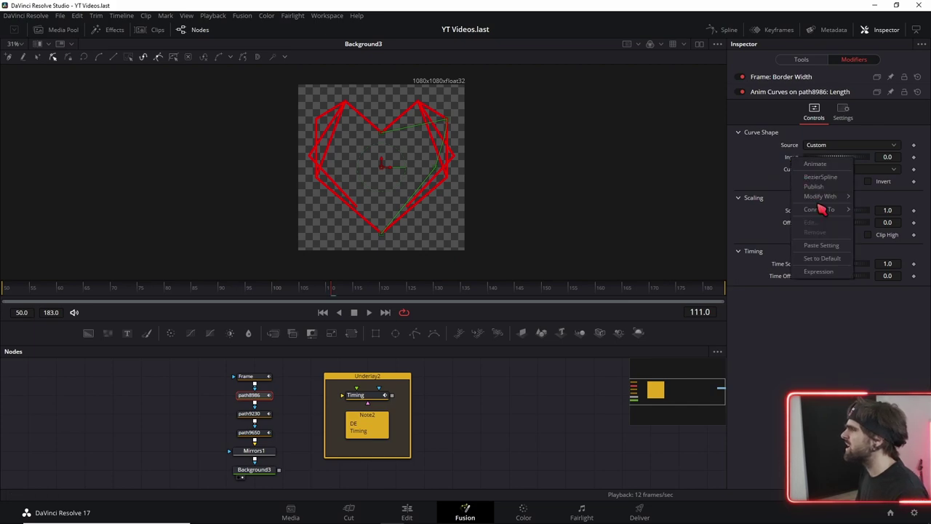
{"action": "mouse_move", "coordinate": [822, 210]}
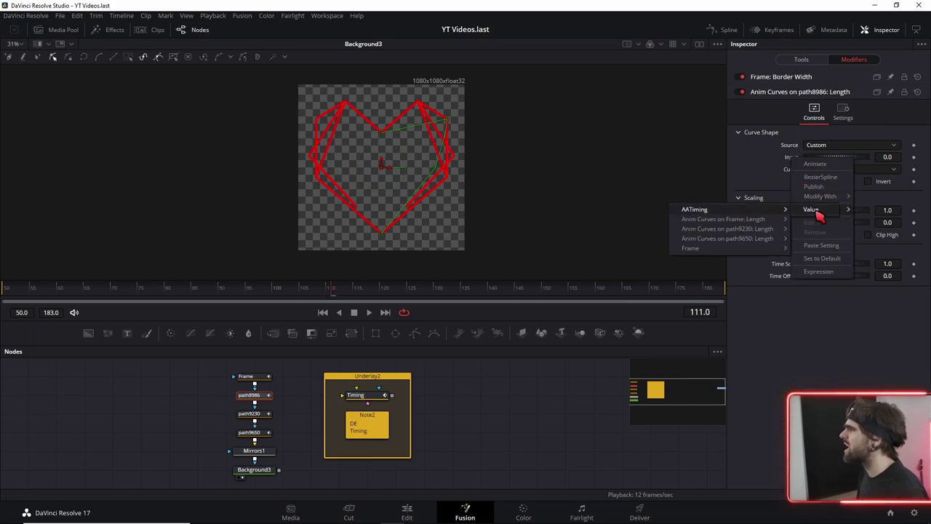
{"action": "left_click", "coordinate": [694, 210]}
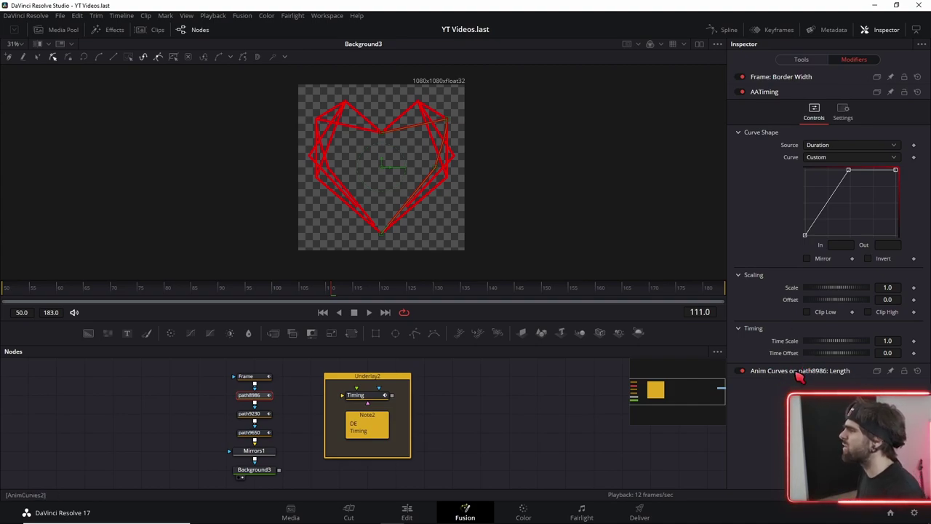
Make path8986's Length curve Custom, holding at 0 until In 0.5, then rising steeply to 1
{"action": "left_click", "coordinate": [799, 371]}
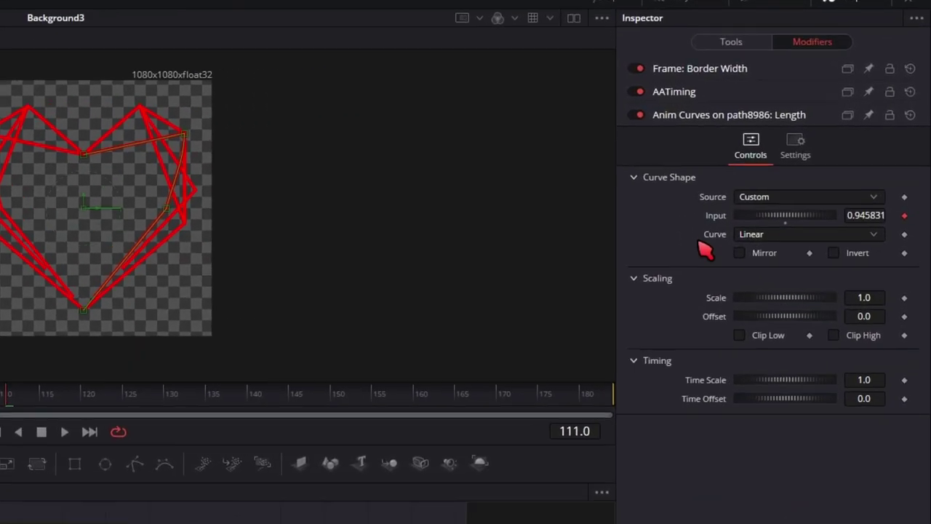
{"action": "left_click", "coordinate": [804, 186]}
{"action": "left_click", "coordinate": [738, 334]}
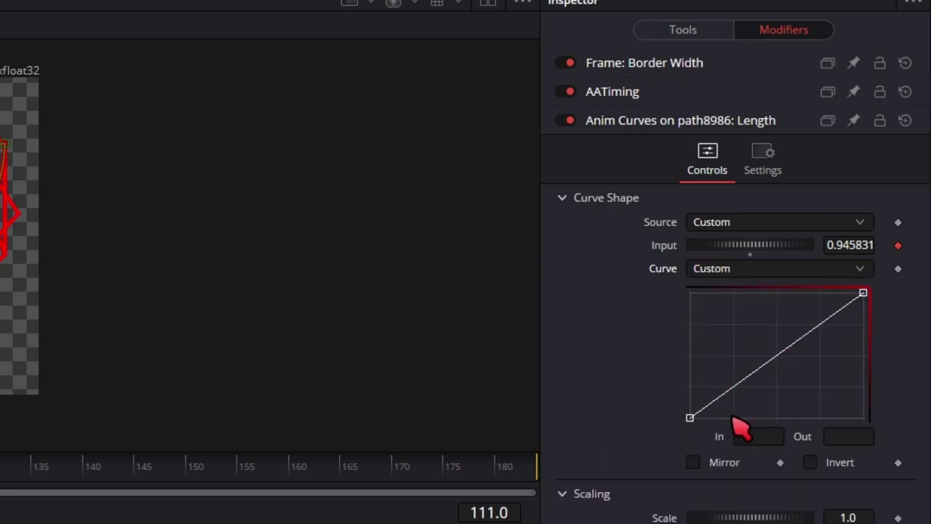
{"action": "left_click_drag", "start_coordinate": [730, 397], "coordinate": [776, 425]}
{"action": "left_click", "coordinate": [762, 437]}
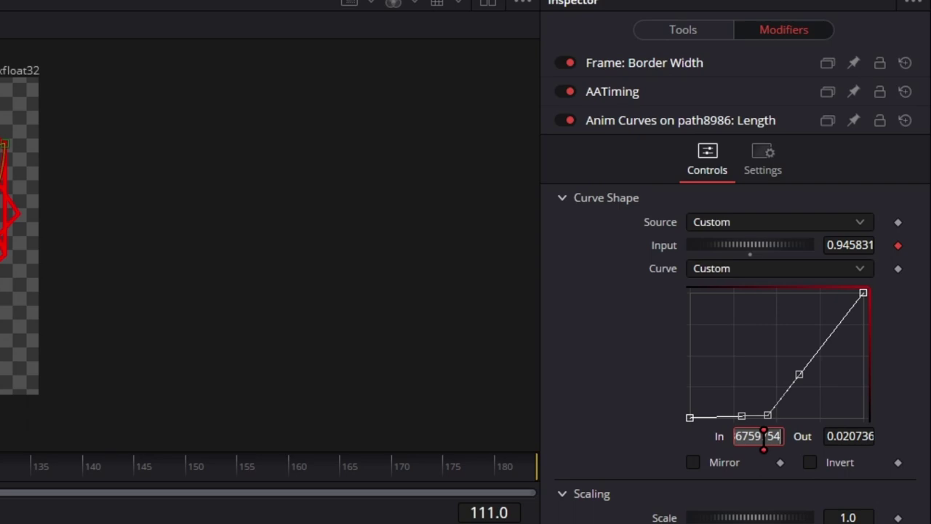
{"action": "type", "text": "0.5"}
{"action": "key", "text": "Return"}
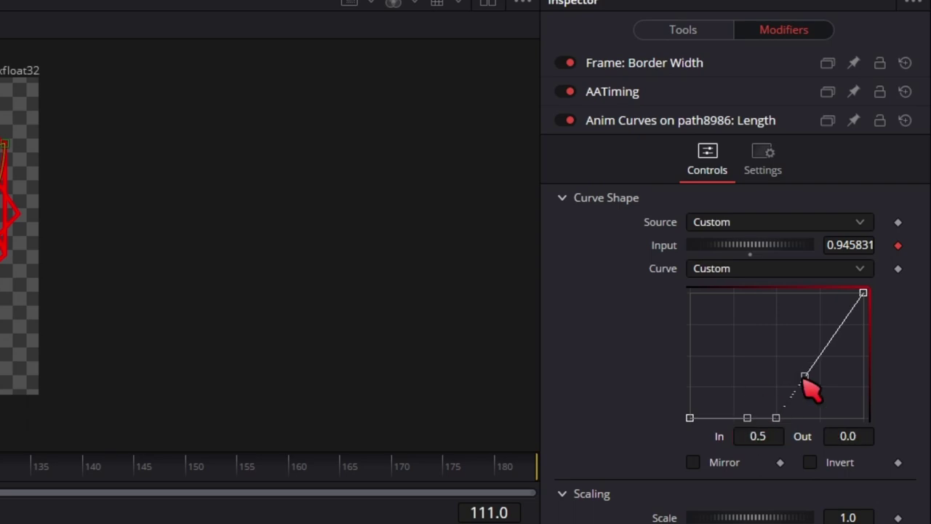
{"action": "left_click_drag", "start_coordinate": [802, 374], "coordinate": [779, 324]}
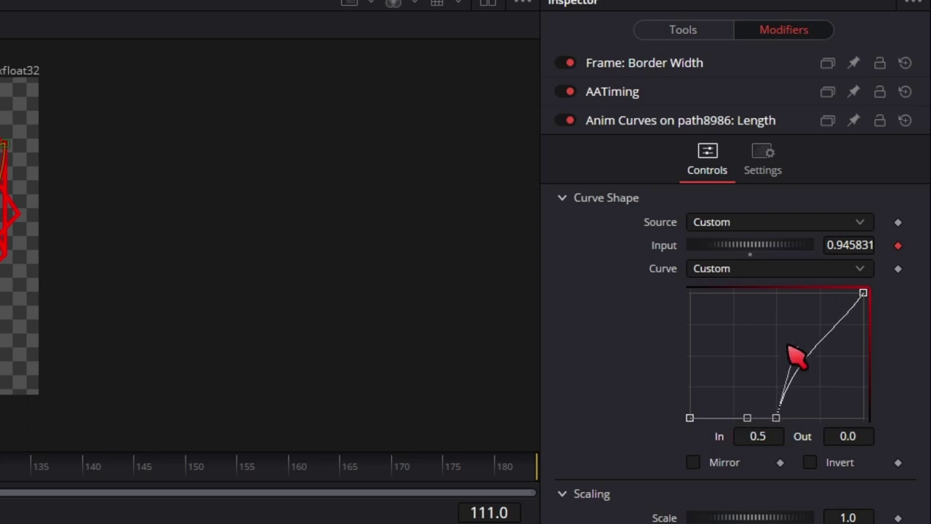
{"action": "left_click", "coordinate": [862, 294]}
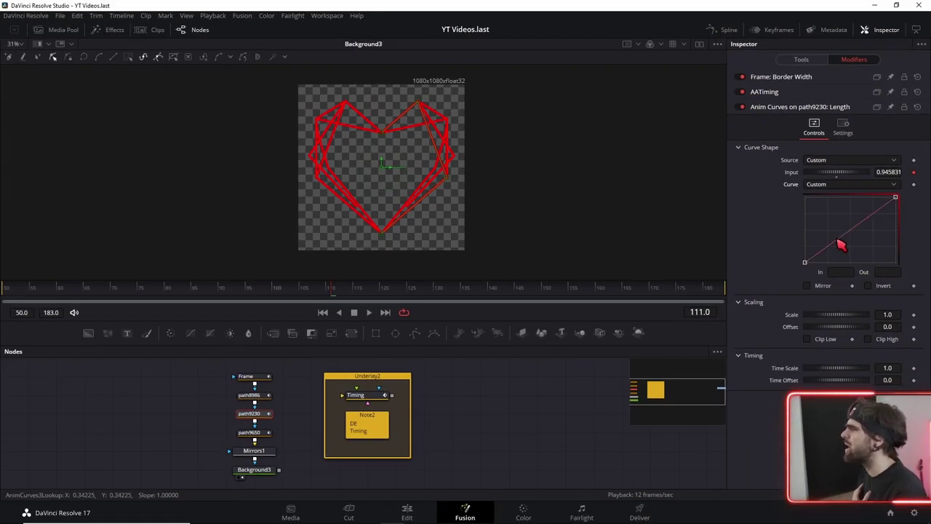
Flatten the start of path9230's Length curve until about 0.15, then ease it up to 1
{"action": "left_click_drag", "start_coordinate": [837, 241], "coordinate": [826, 263]}
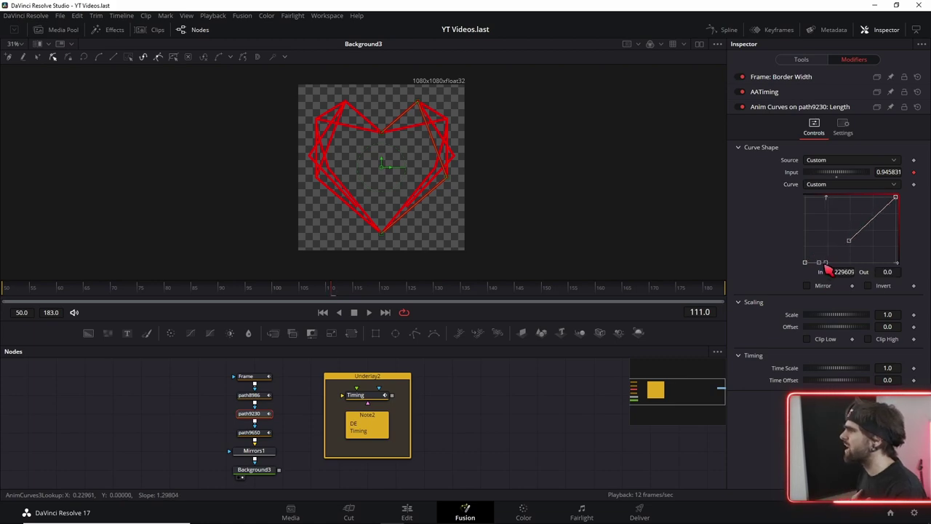
{"action": "left_click_drag", "start_coordinate": [871, 225], "coordinate": [865, 199]}
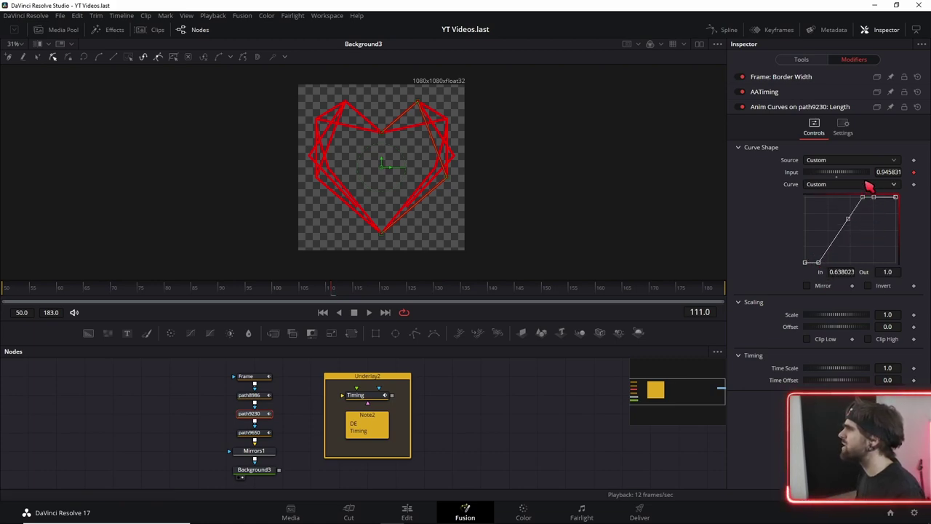
{"action": "key", "text": "ctrl+z"}
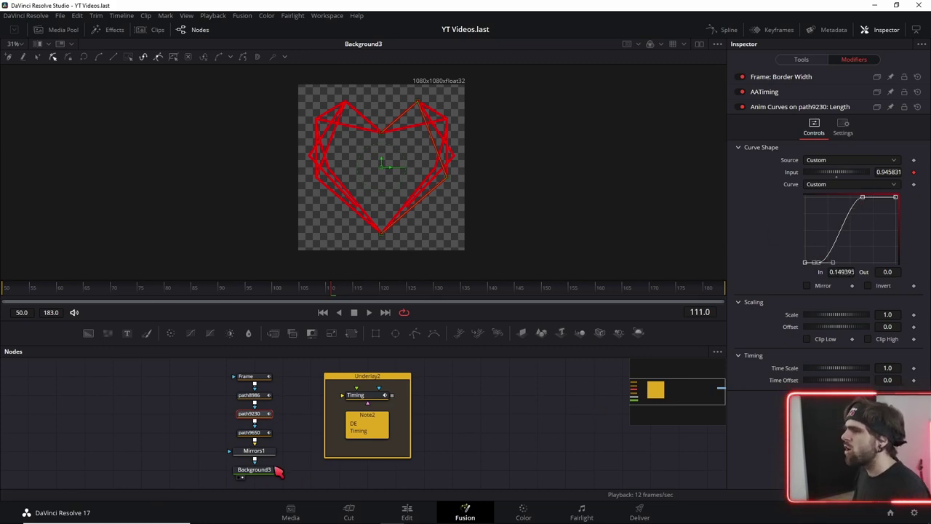
{"action": "left_click", "coordinate": [264, 434]}
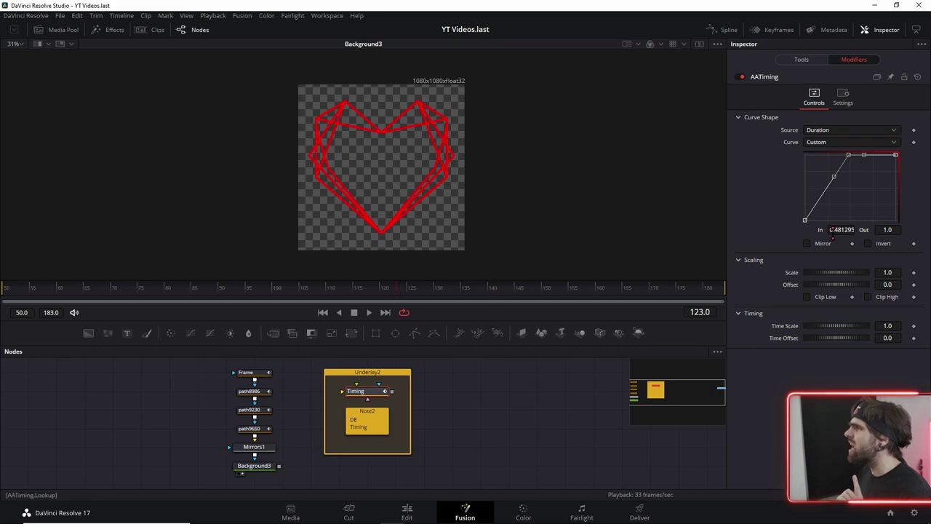
Move the AATiming curve's top knot later, to input 0.834295, and rewind to the first frame
{"action": "left_click_drag", "start_coordinate": [848, 155], "coordinate": [870, 155]}
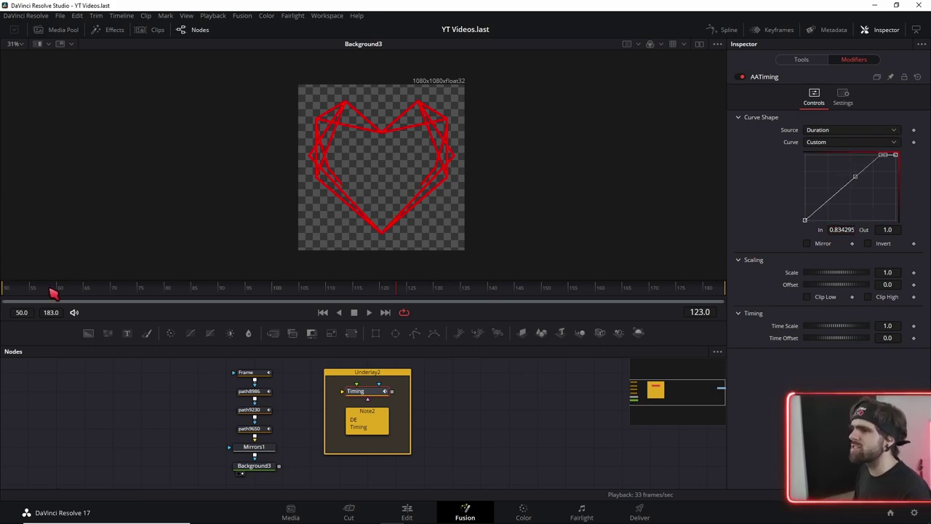
{"action": "left_click", "coordinate": [3, 291]}
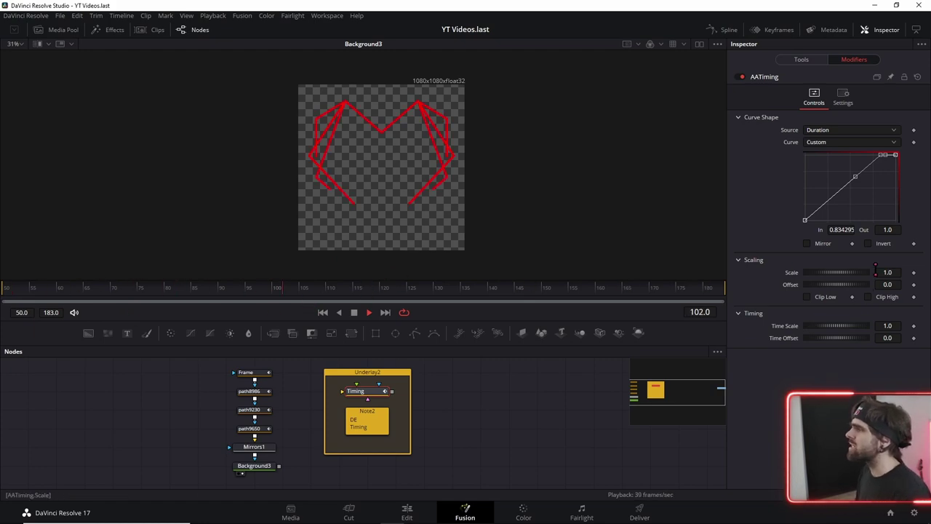